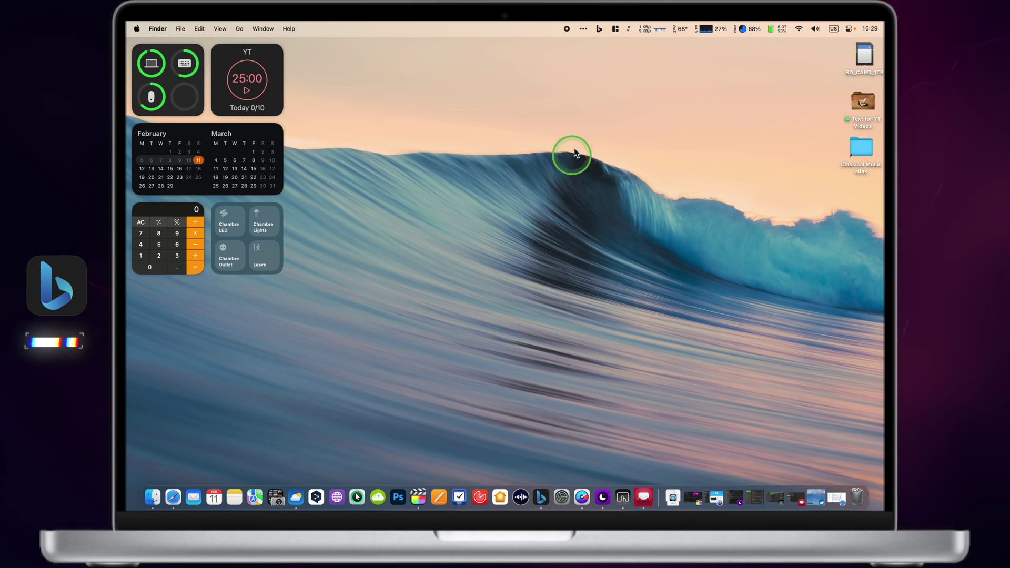
- Ask Copilot in Precise style to compare the LG 40WP95XP and Apple Pro XDR Display, then start a new chat
click(600, 32)
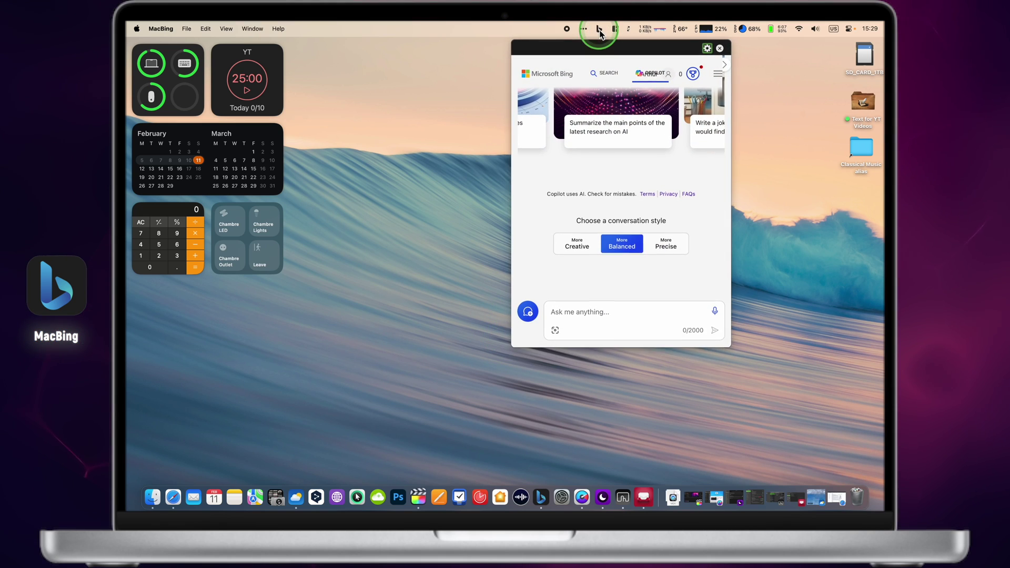
click(663, 245)
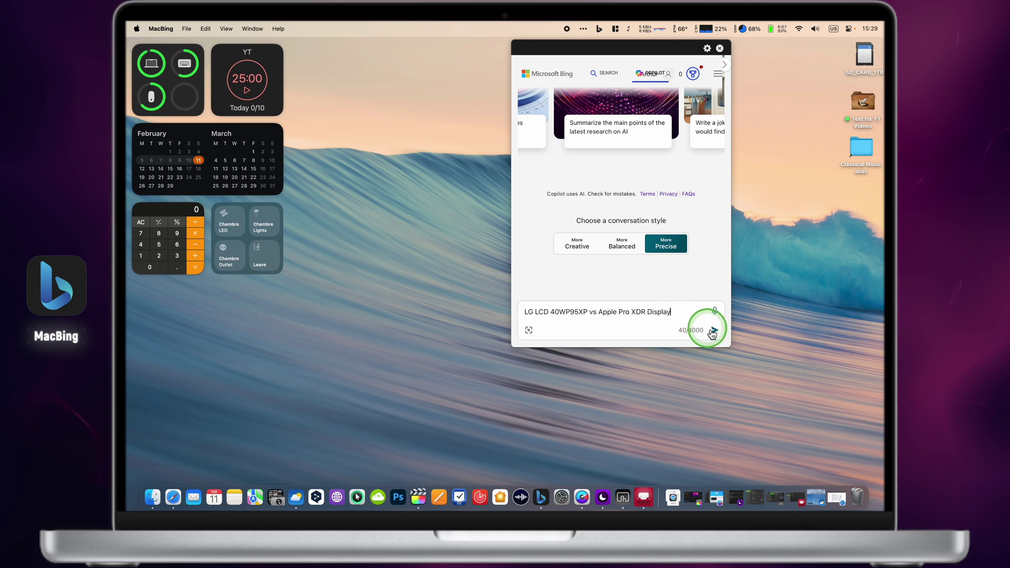
click(714, 330)
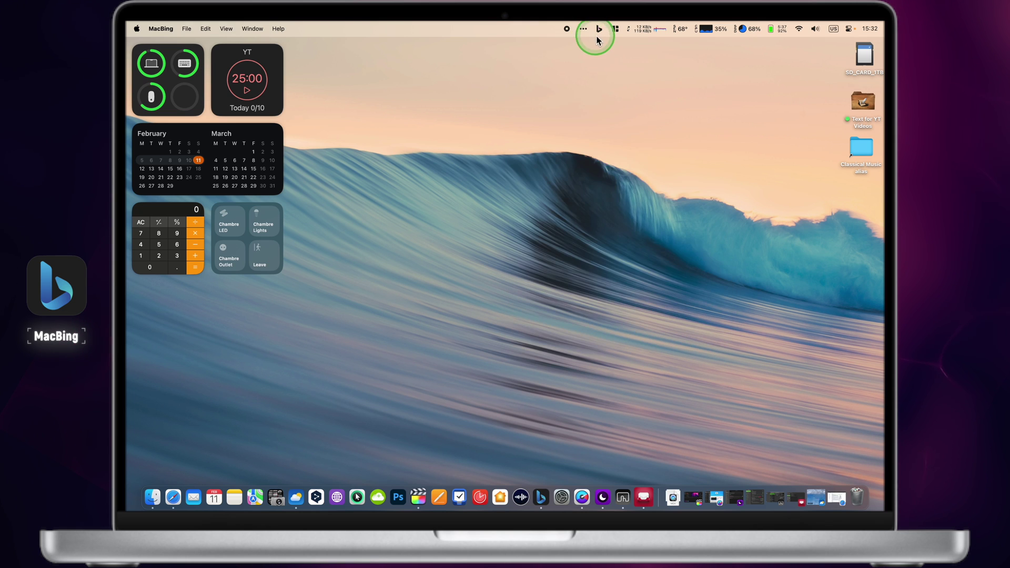
click(599, 29)
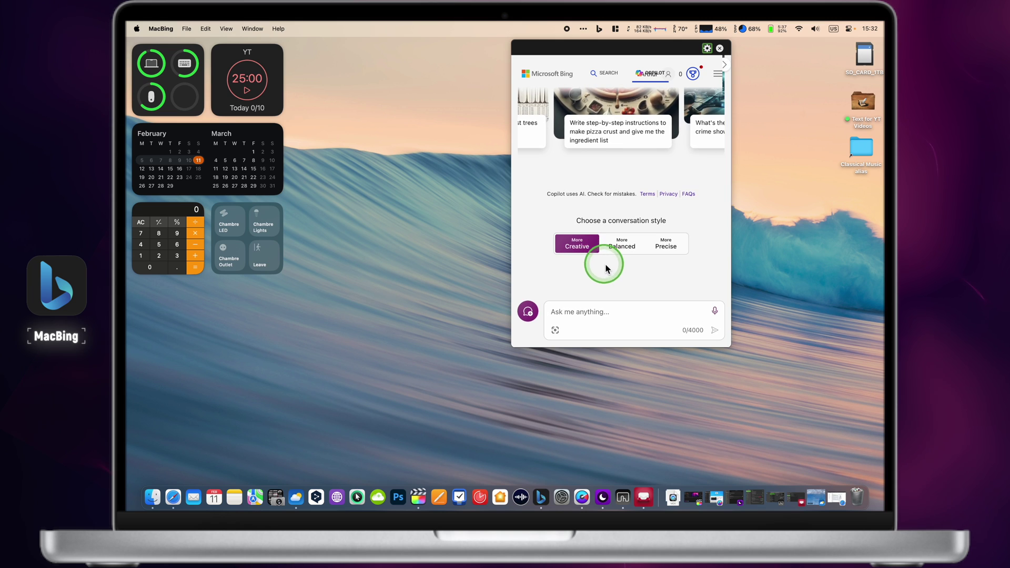
- Ask Copilot 'how to get rich' in Balanced style, then start entering a price on MacBing's Gumroad page
click(620, 243)
click(592, 323)
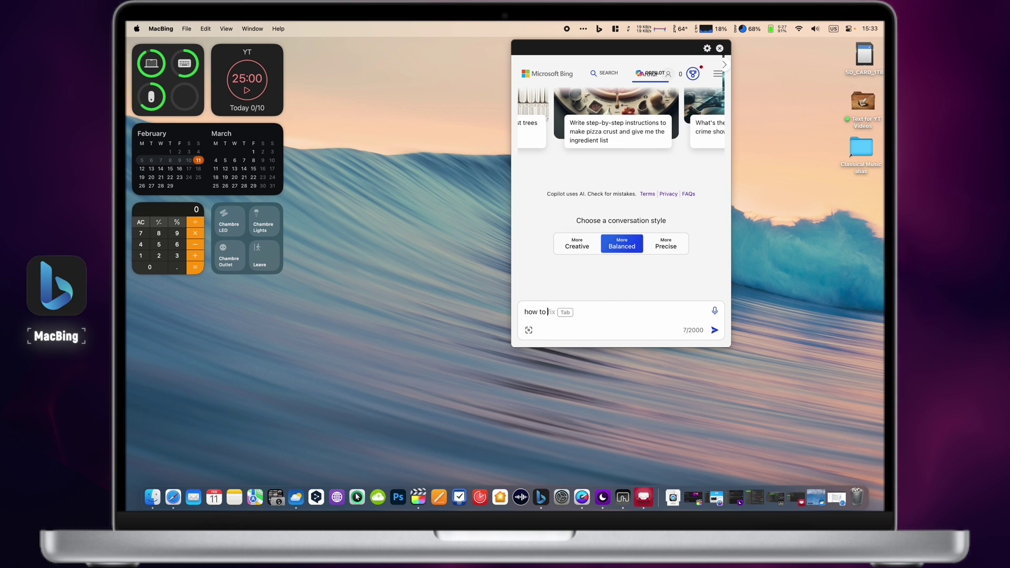
text(how to get rich fast)
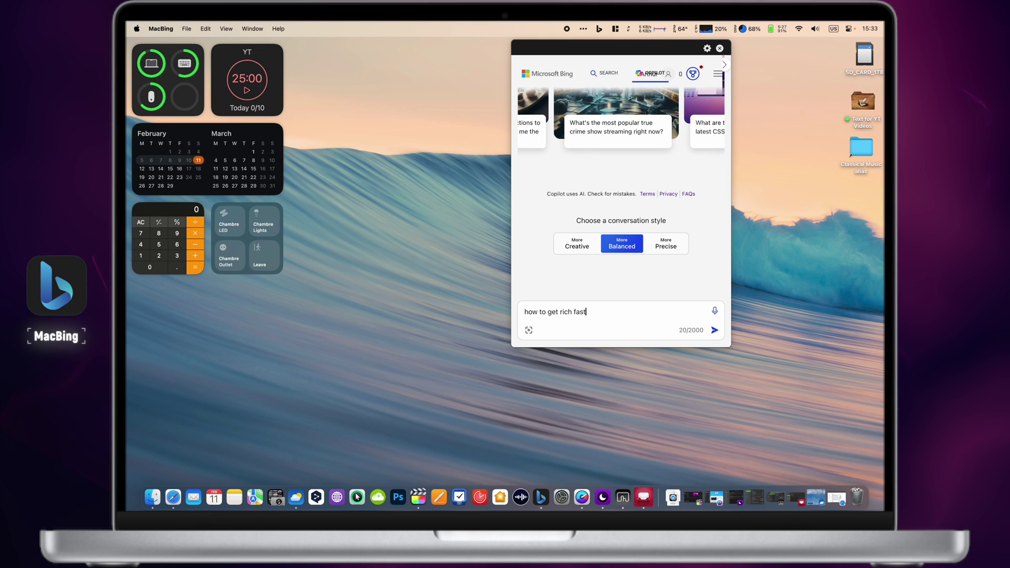
key(Return)
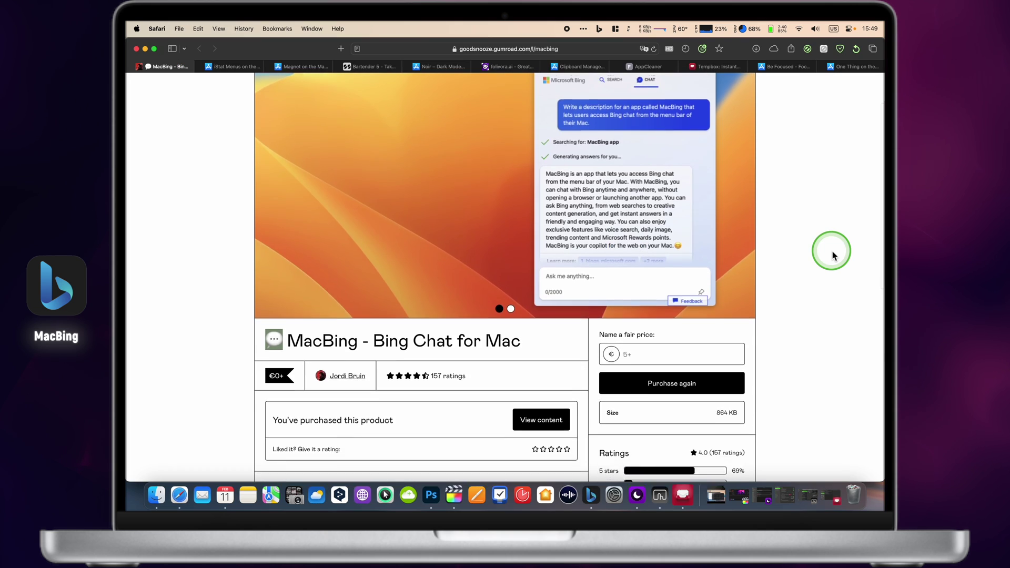
scroll(832, 256, down, 4)
click(714, 247)
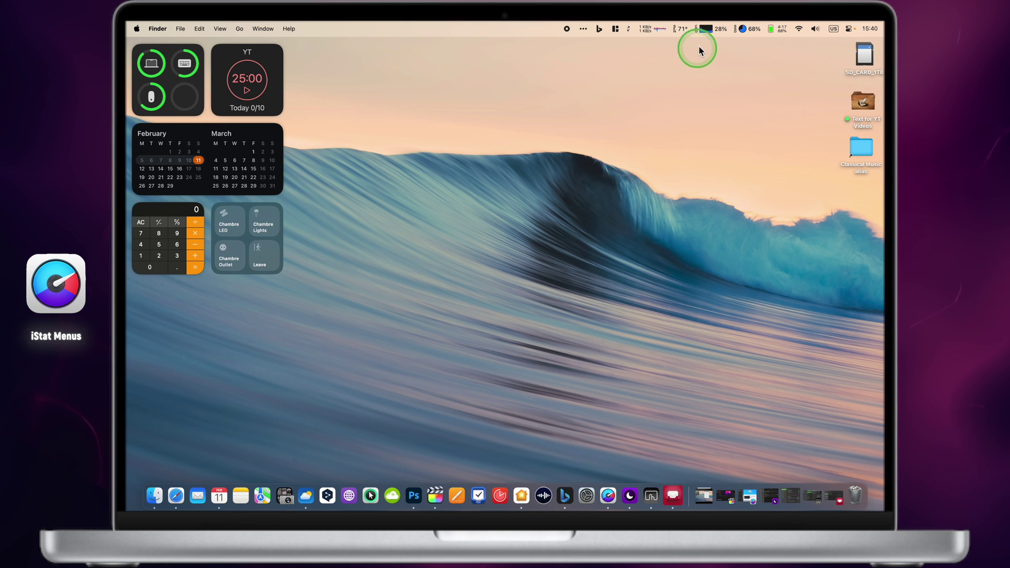
click(706, 28)
mouse_move(721, 65)
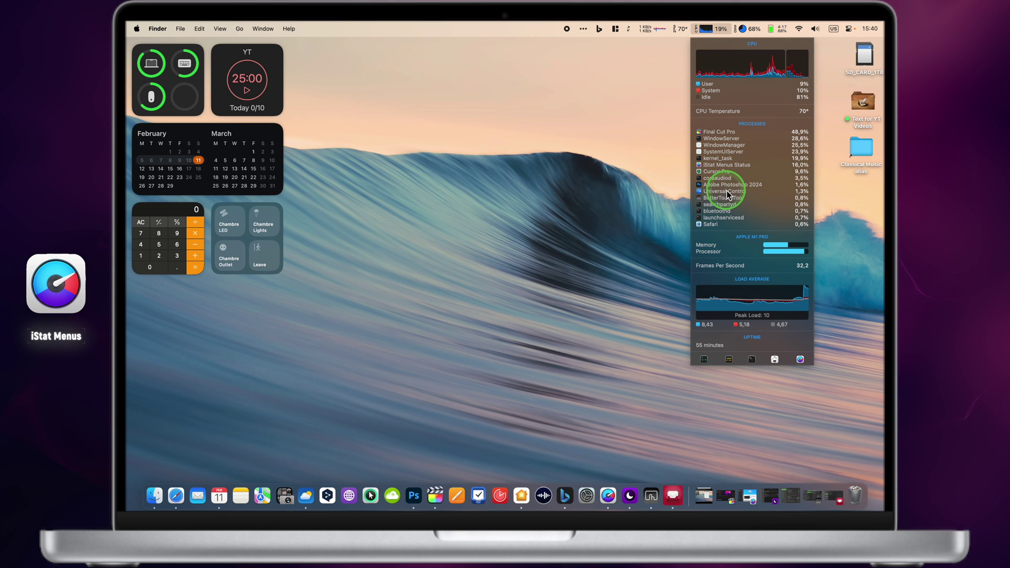
mouse_move(740, 247)
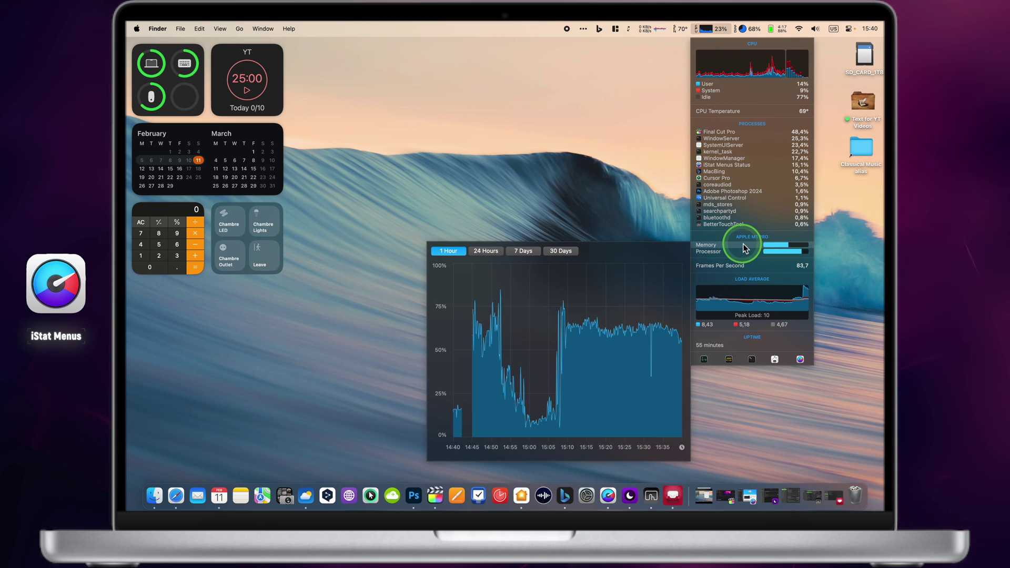
mouse_move(683, 29)
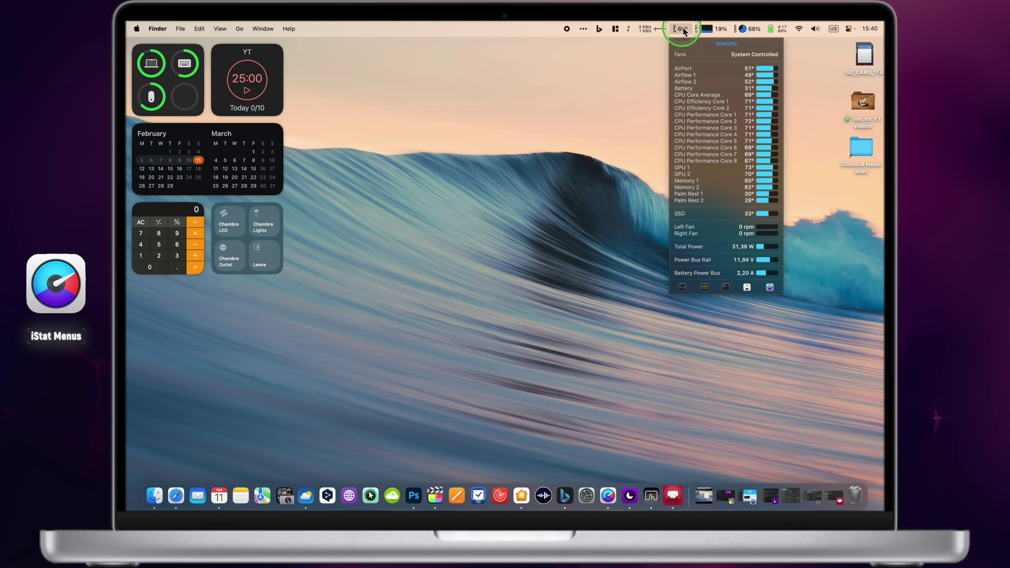
mouse_move(702, 86)
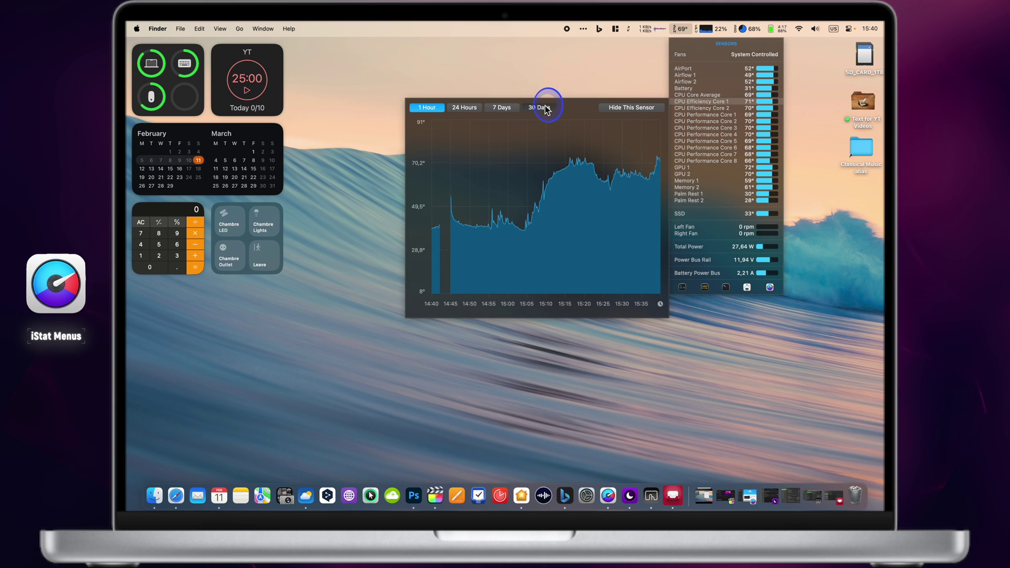
click(539, 107)
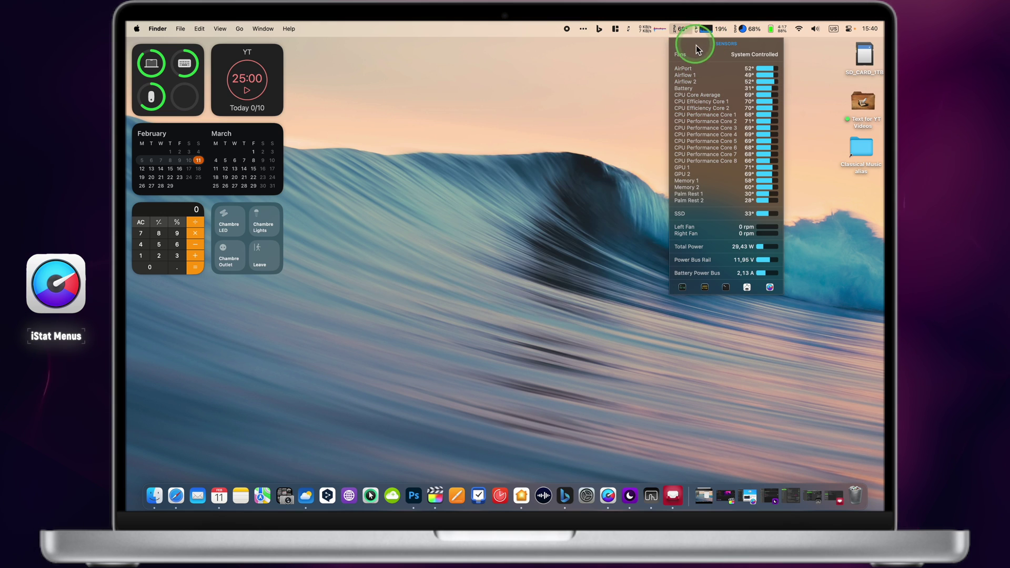
mouse_move(748, 31)
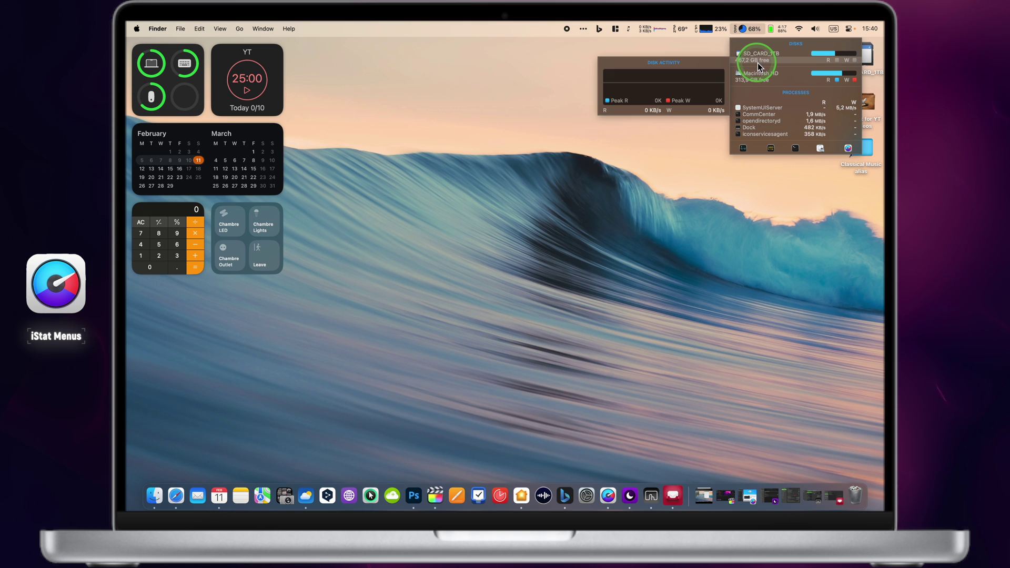
mouse_move(757, 80)
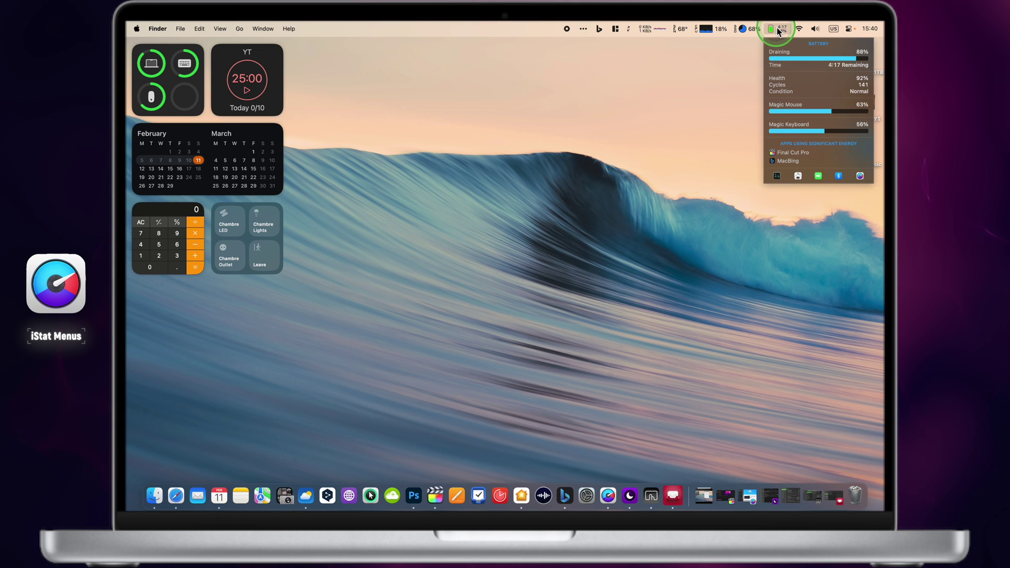
mouse_move(784, 63)
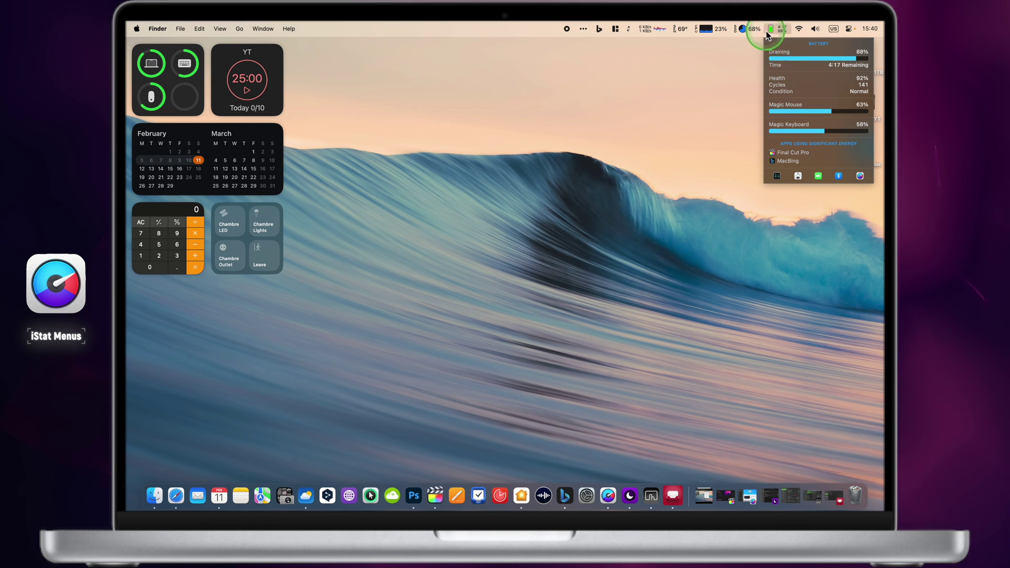
click(710, 67)
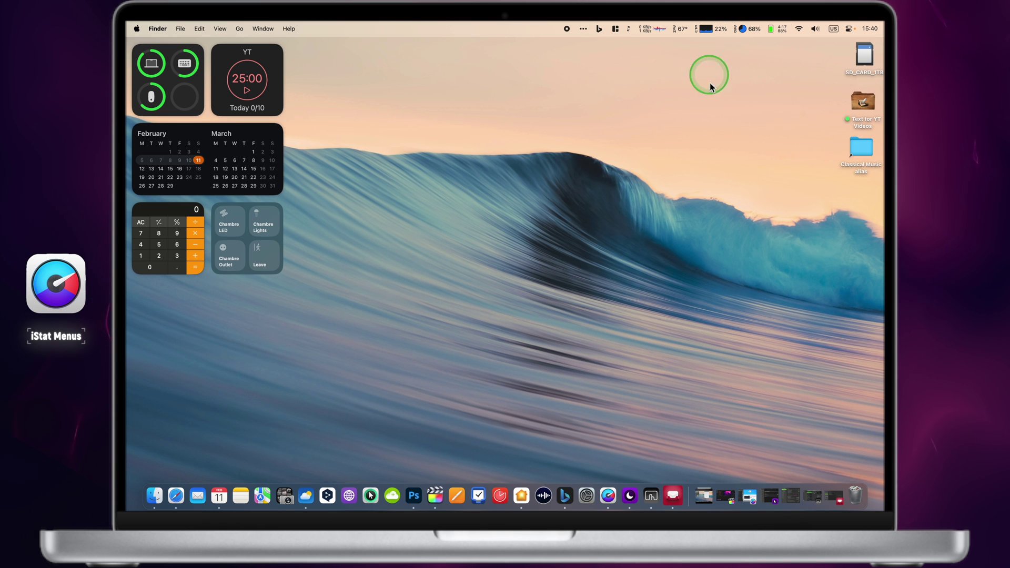
- Open iStat Menus settings and try a green Menubar Color before returning it to blue
click(611, 499)
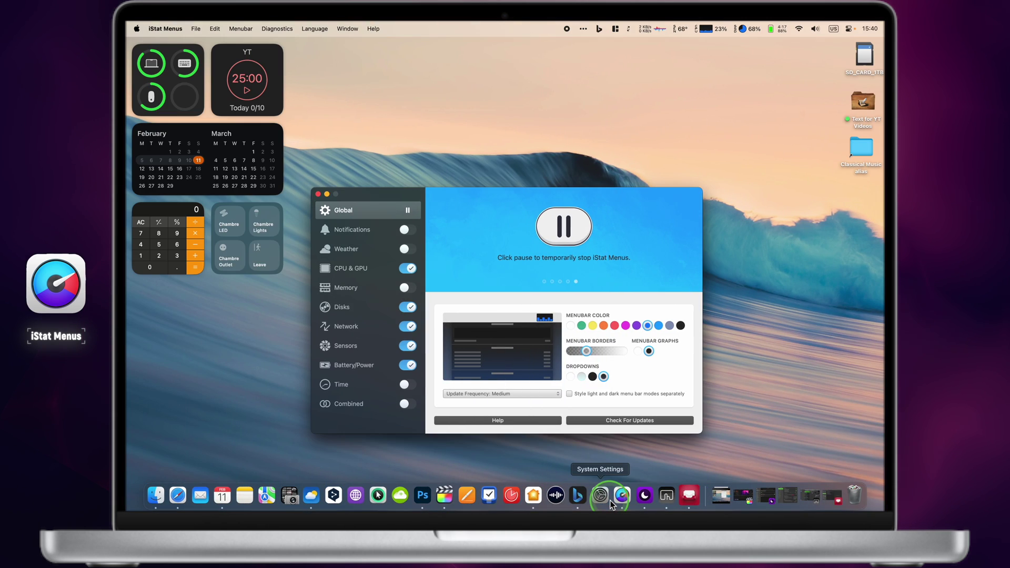
click(561, 255)
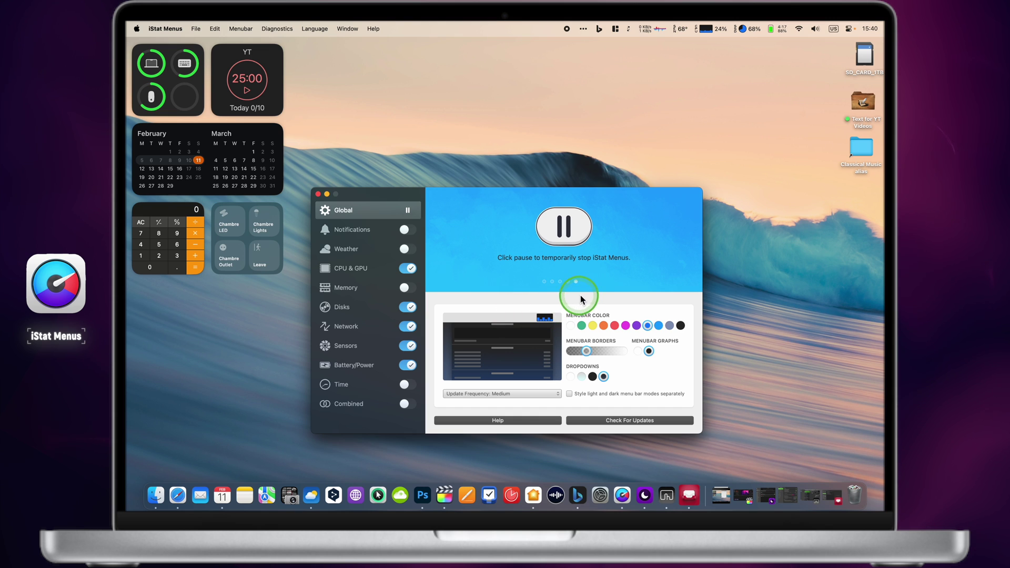
click(581, 326)
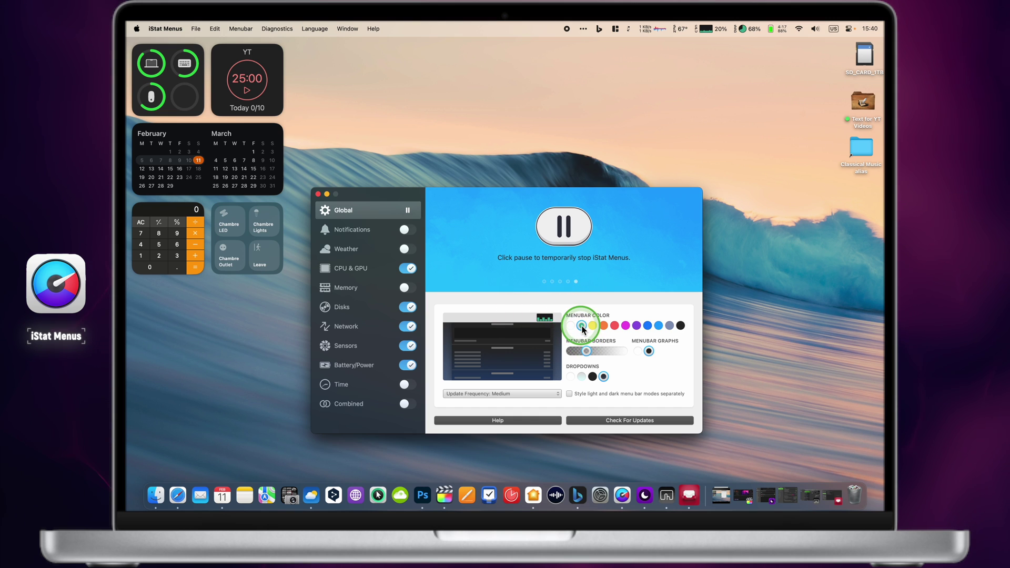
click(648, 326)
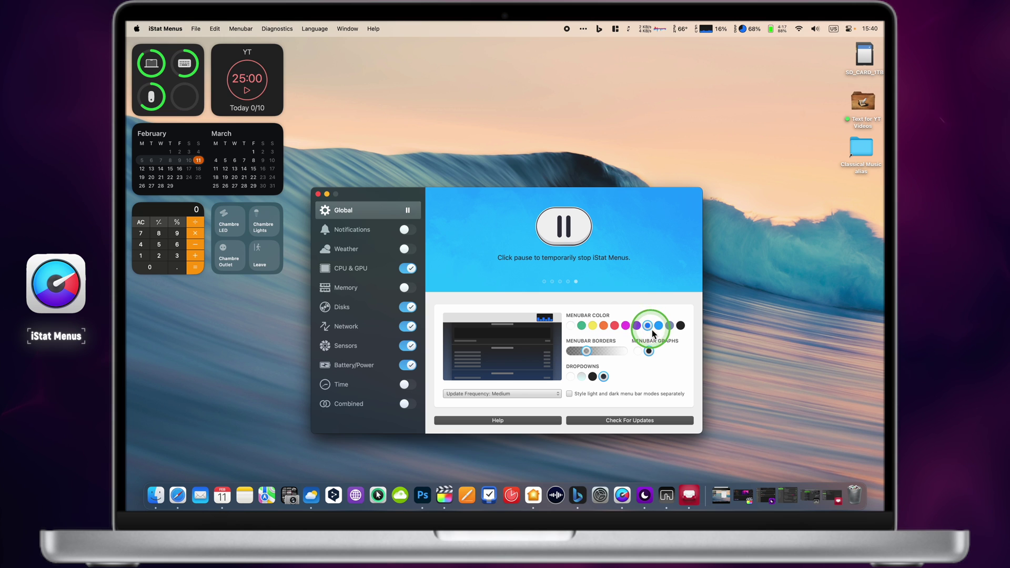
- Browse the Notifications, CPU & GPU, Disks, Network, Sensors and Battery/Power sections
click(357, 233)
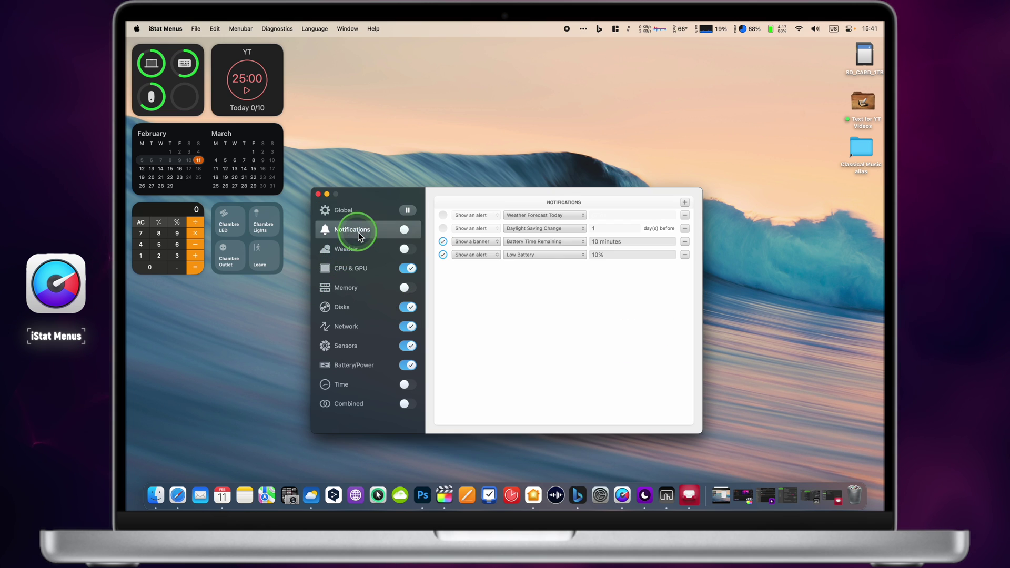
click(363, 268)
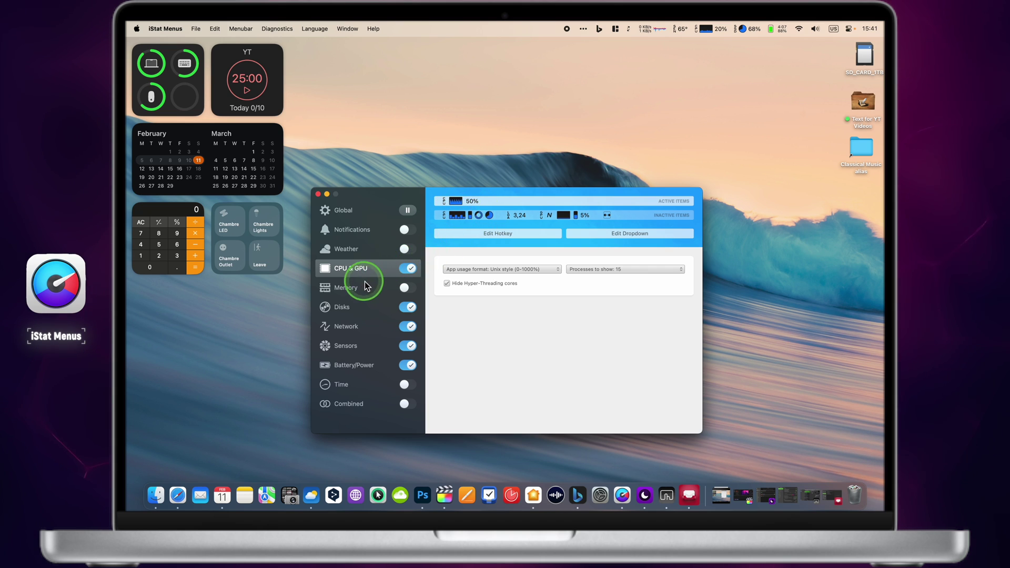
click(356, 313)
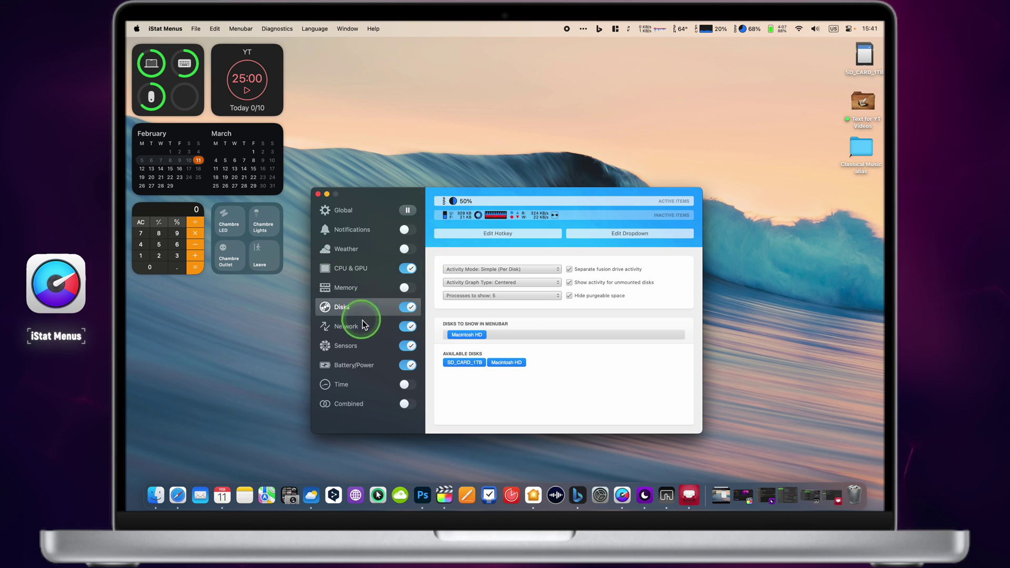
click(364, 327)
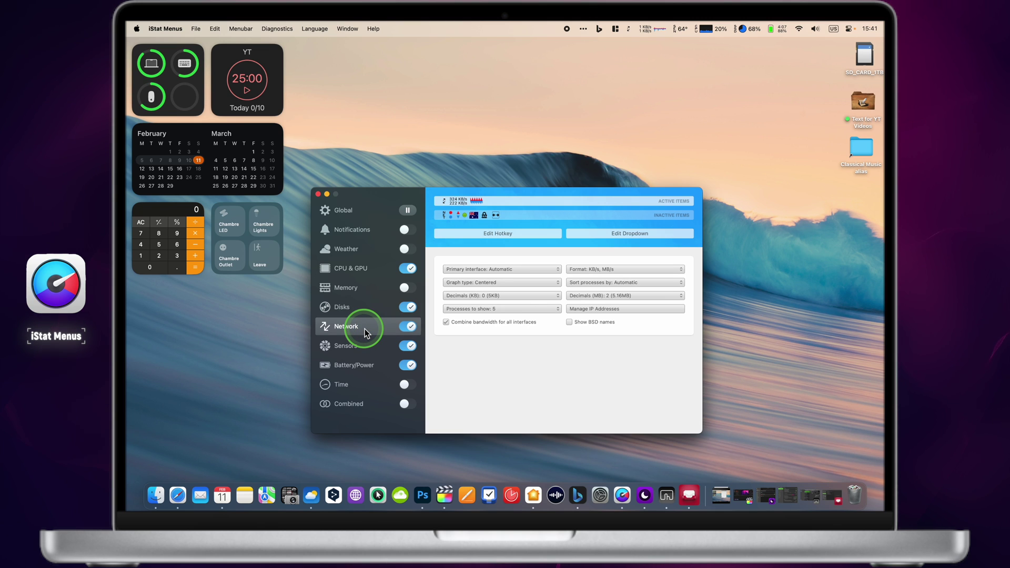
click(370, 346)
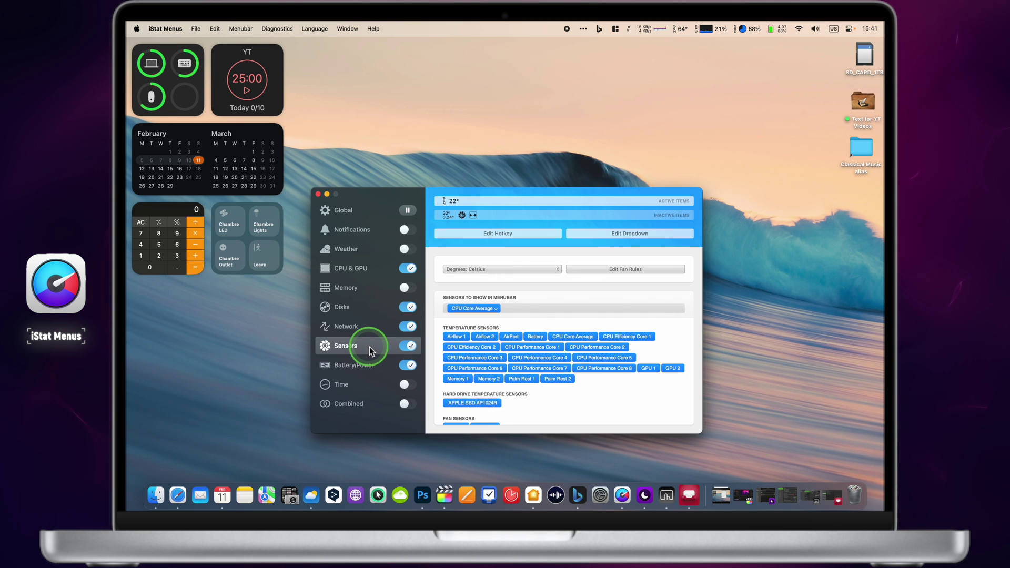
click(371, 366)
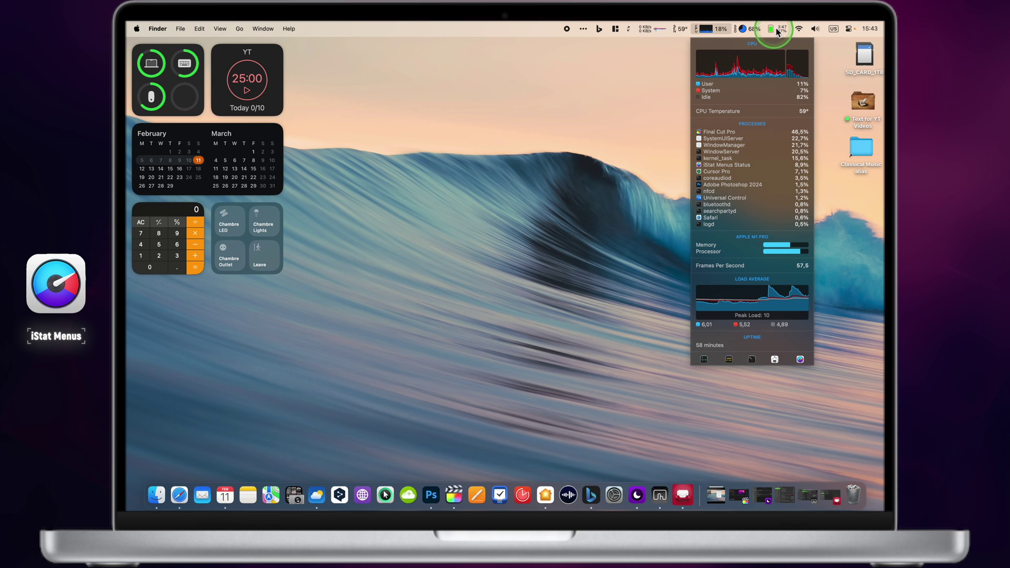
- View the battery history graph over the last 30 days and 7 days
click(778, 30)
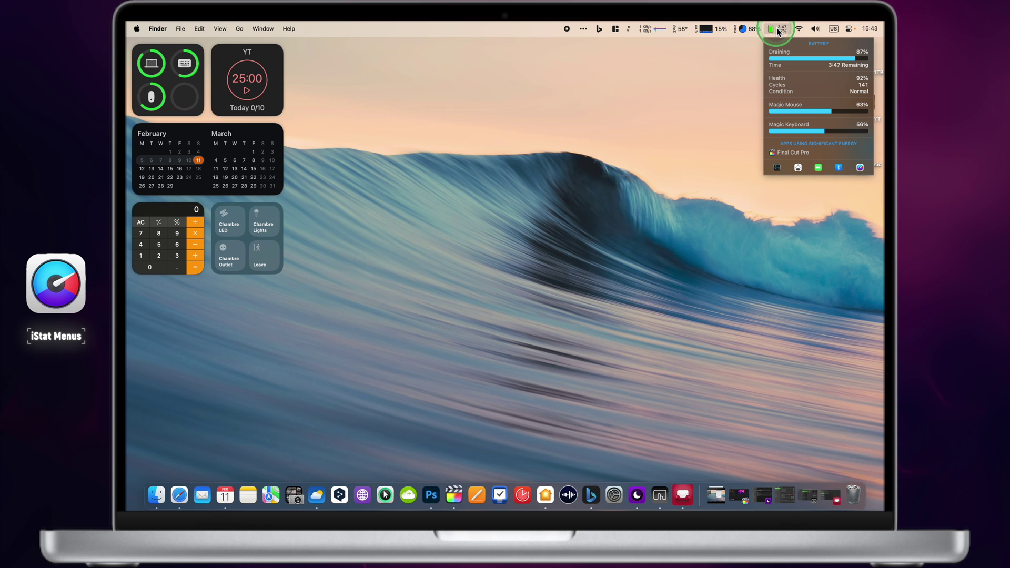
mouse_move(780, 58)
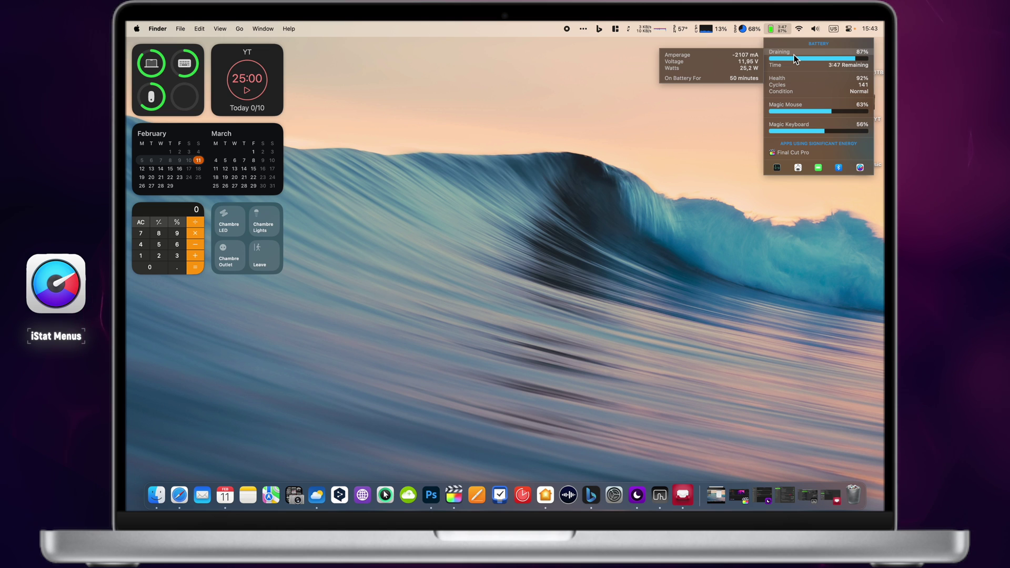
click(540, 118)
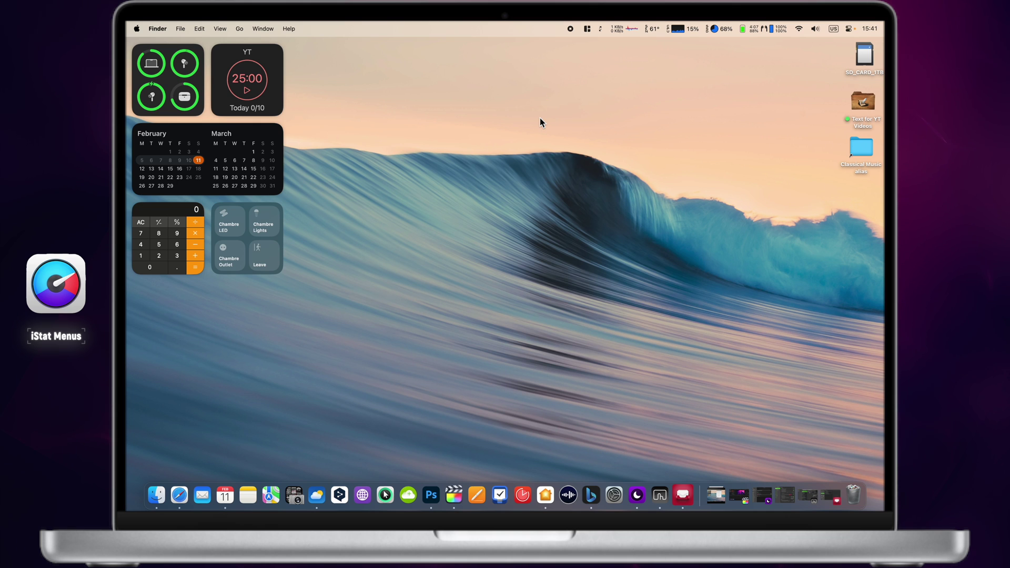
click(769, 29)
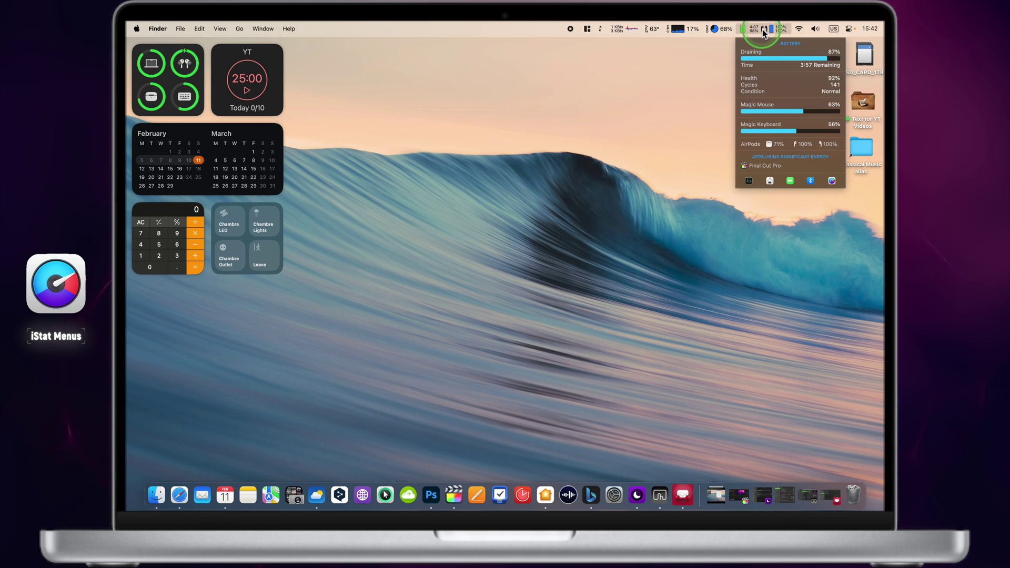
mouse_move(773, 63)
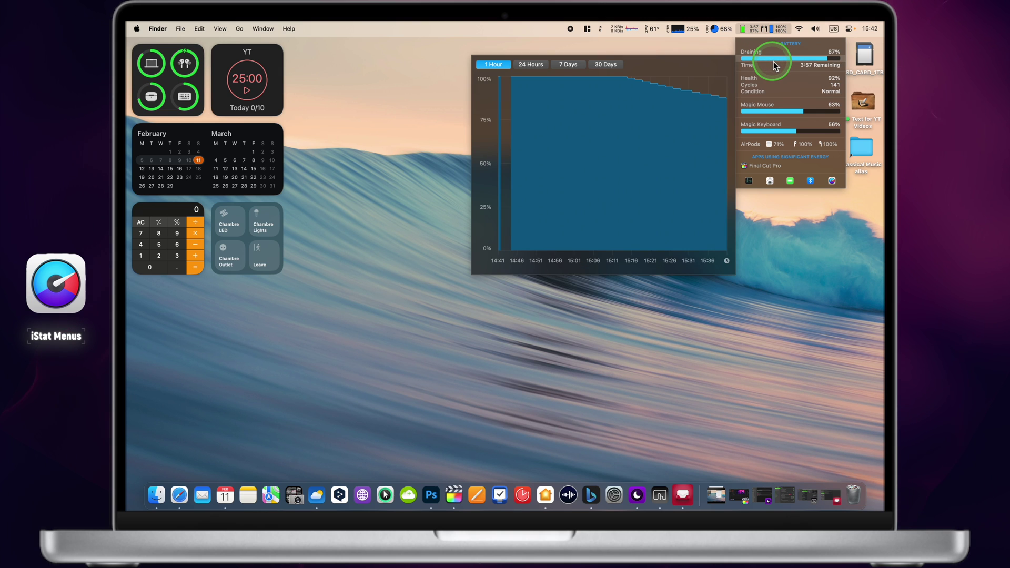
click(606, 64)
click(574, 66)
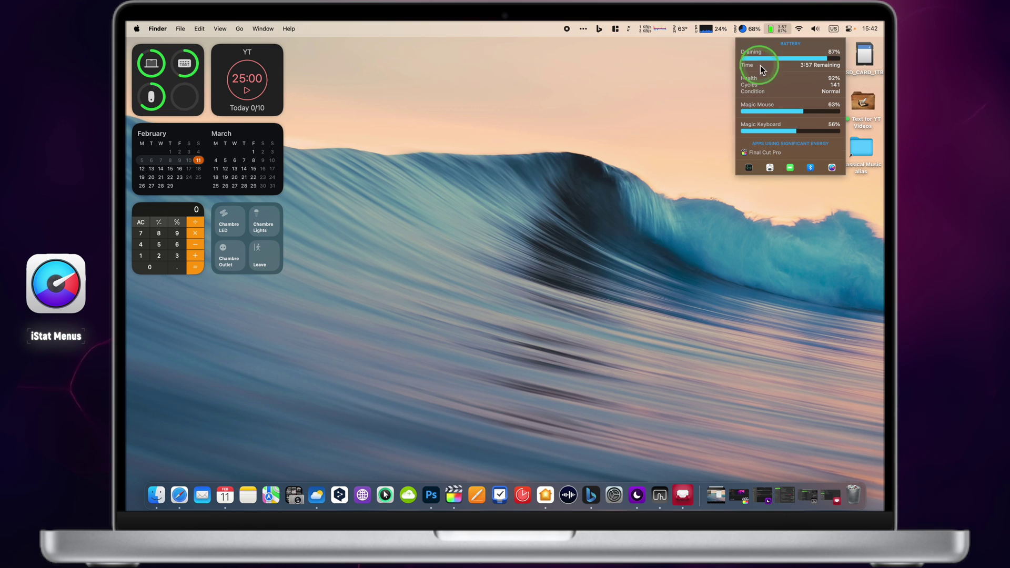
- View disk activity history over 30 days, 7 days, 24 hours and 1 hour
mouse_move(793, 63)
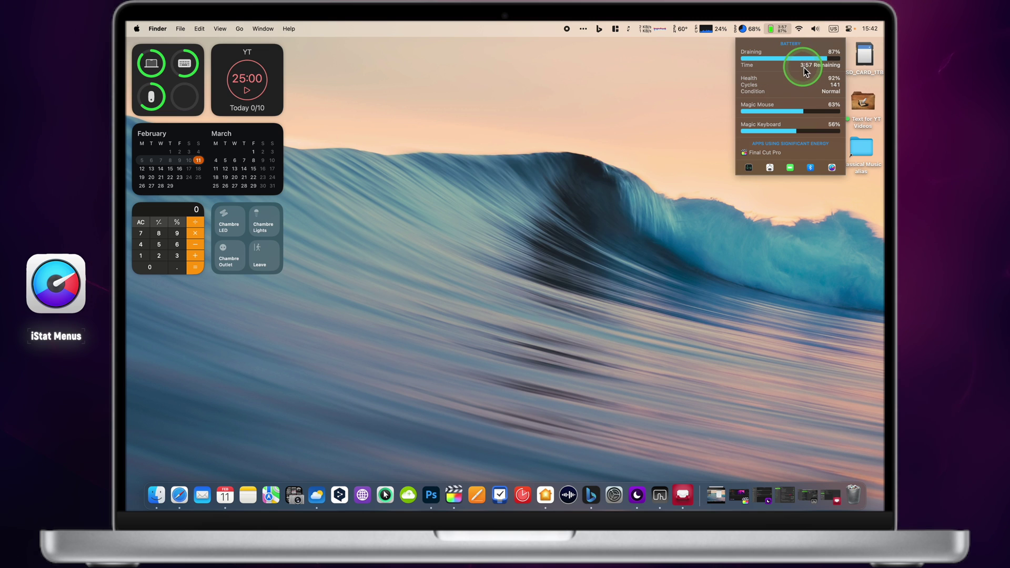
mouse_move(747, 29)
click(467, 97)
click(438, 100)
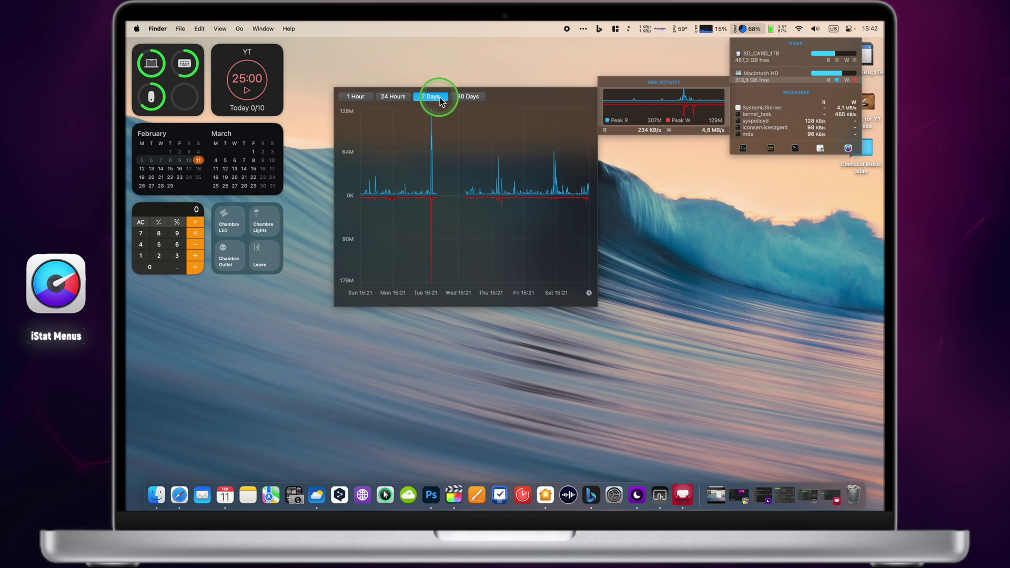
click(398, 99)
click(361, 100)
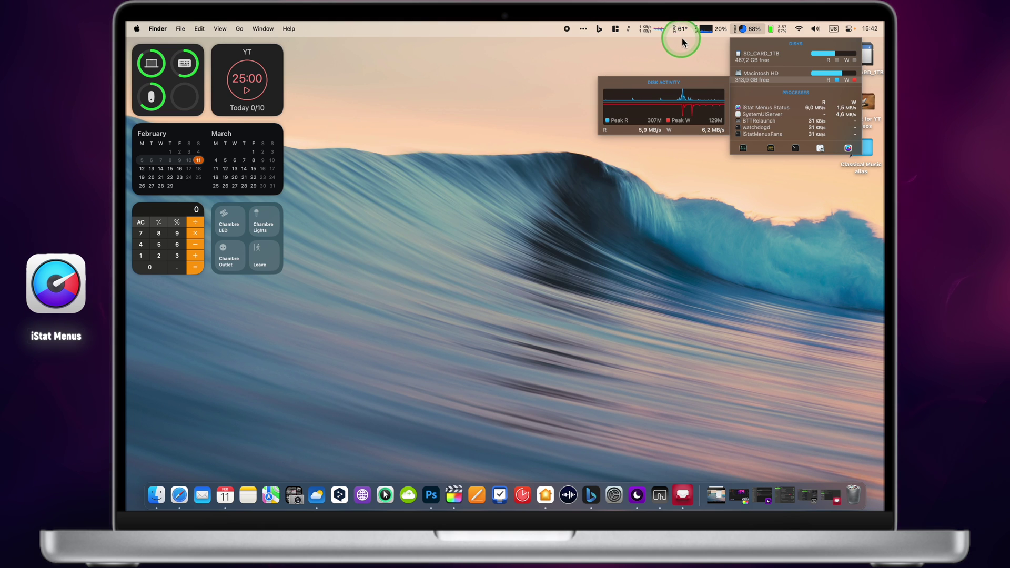
mouse_move(681, 32)
mouse_move(693, 71)
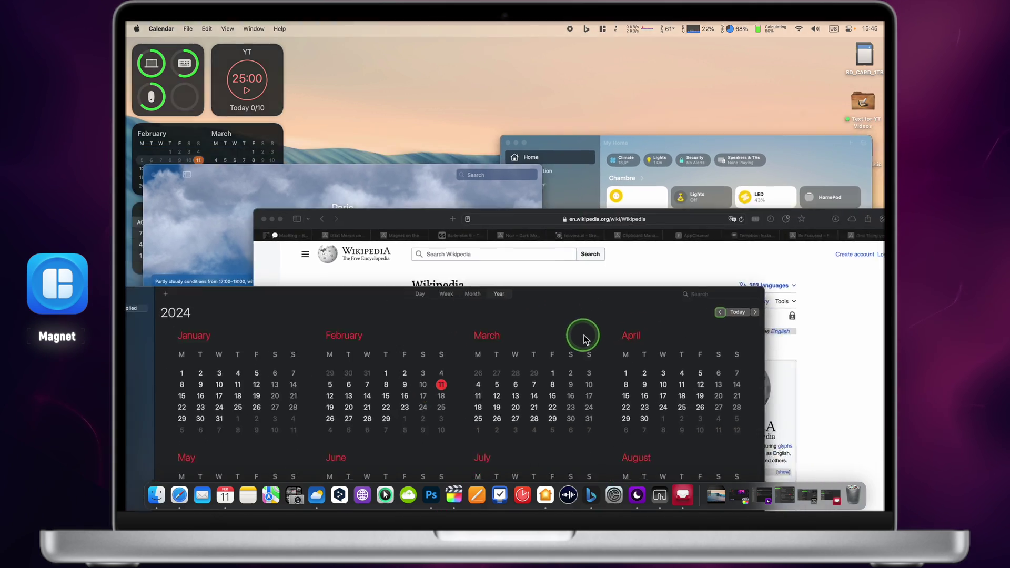
- Spread out the windows and rearrange Weather, Wikipedia and Home, nudging Wikipedia right
key(ctrl+Up)
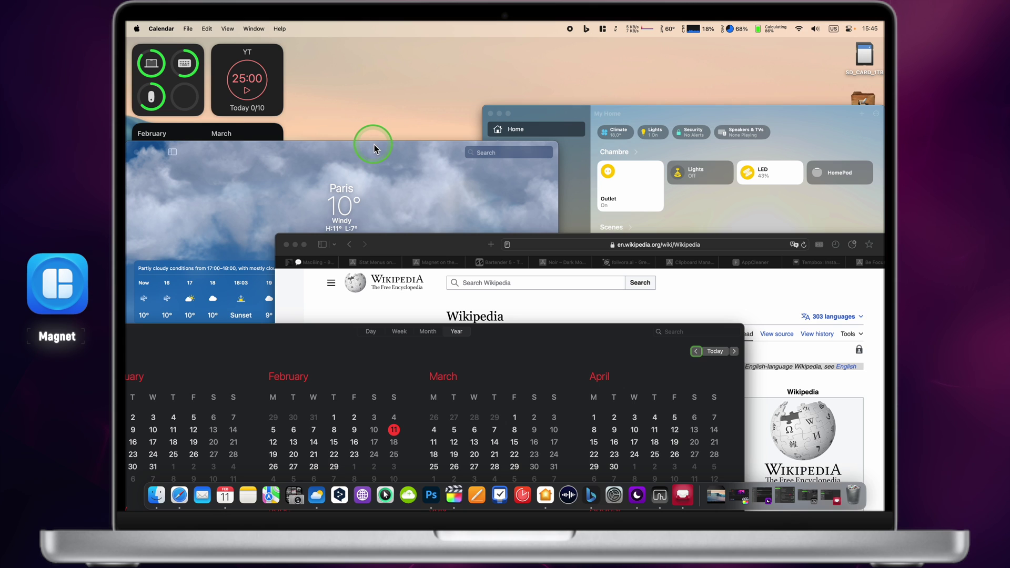
drag(374, 144, 567, 315)
drag(458, 243, 694, 76)
click(548, 128)
drag(532, 109, 313, 111)
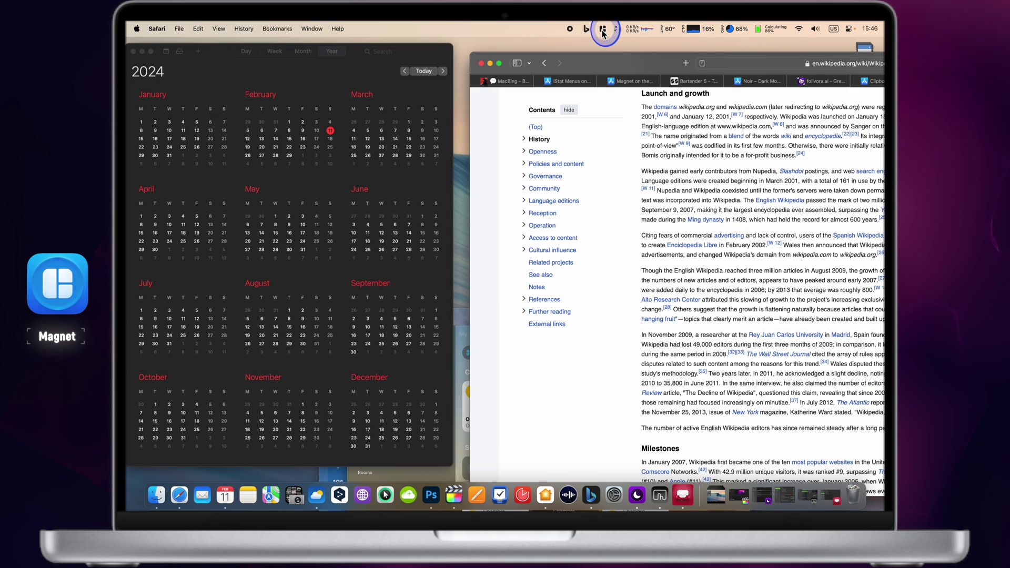
click(604, 29)
click(614, 64)
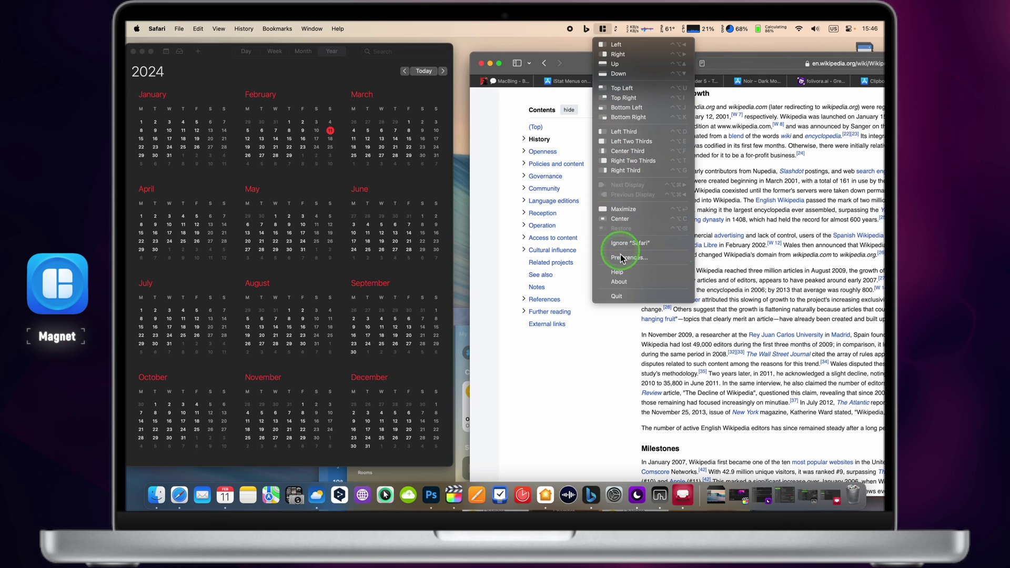
click(582, 331)
drag(625, 63, 881, 68)
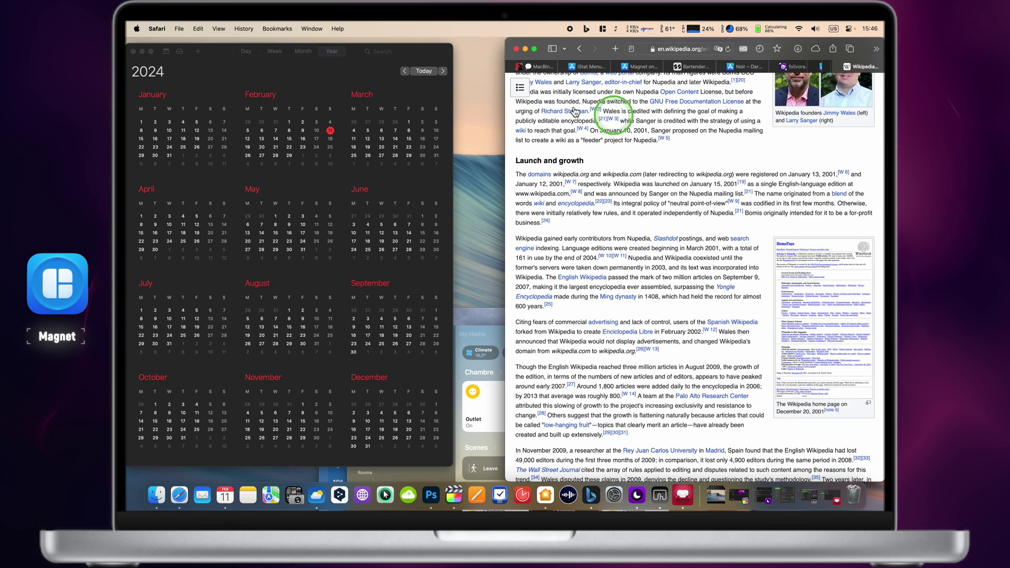
- Snap the Calendar window into the bottom-left quarter using Magnet's Ctrl+Option shortcuts
drag(227, 58, 128, 100)
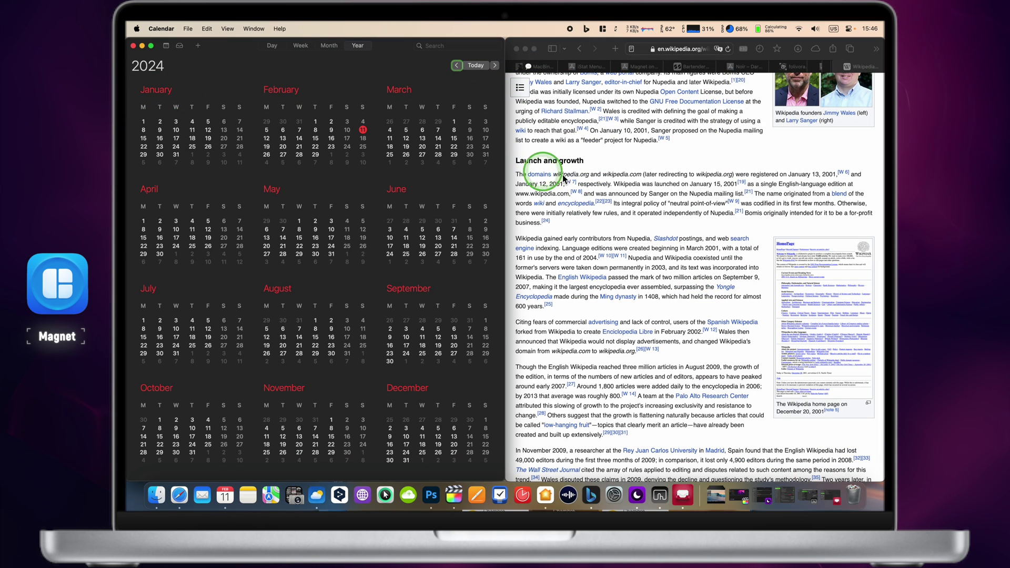
scroll(631, 210, up, 10)
scroll(665, 214, down, 15)
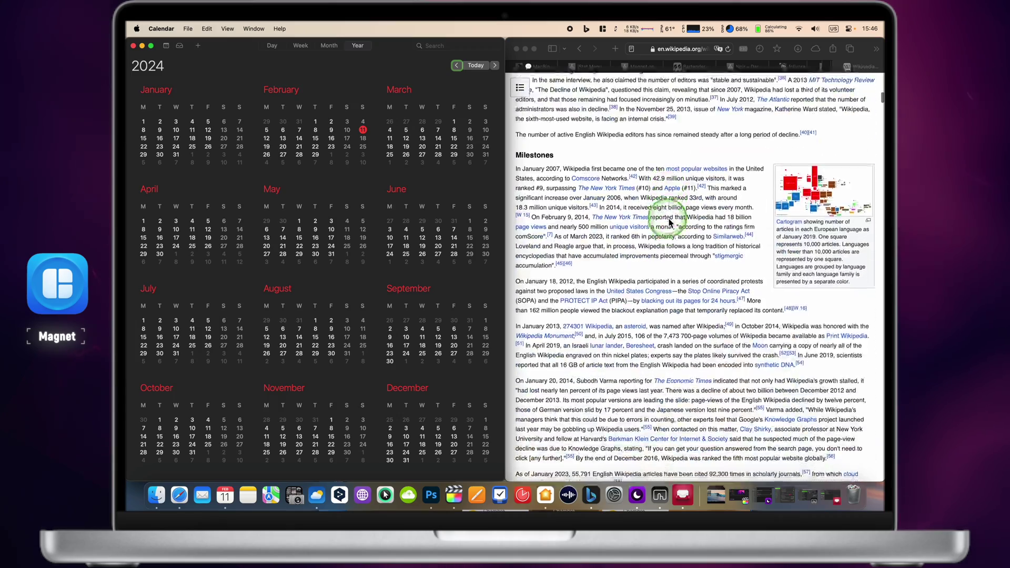
scroll(670, 223, up, 15)
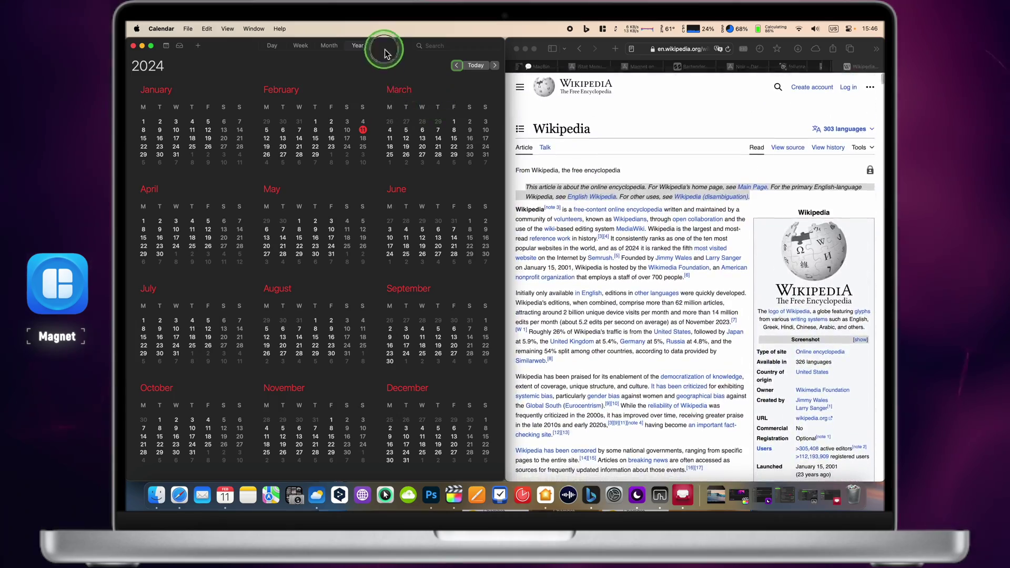
double_click(384, 53)
click(339, 494)
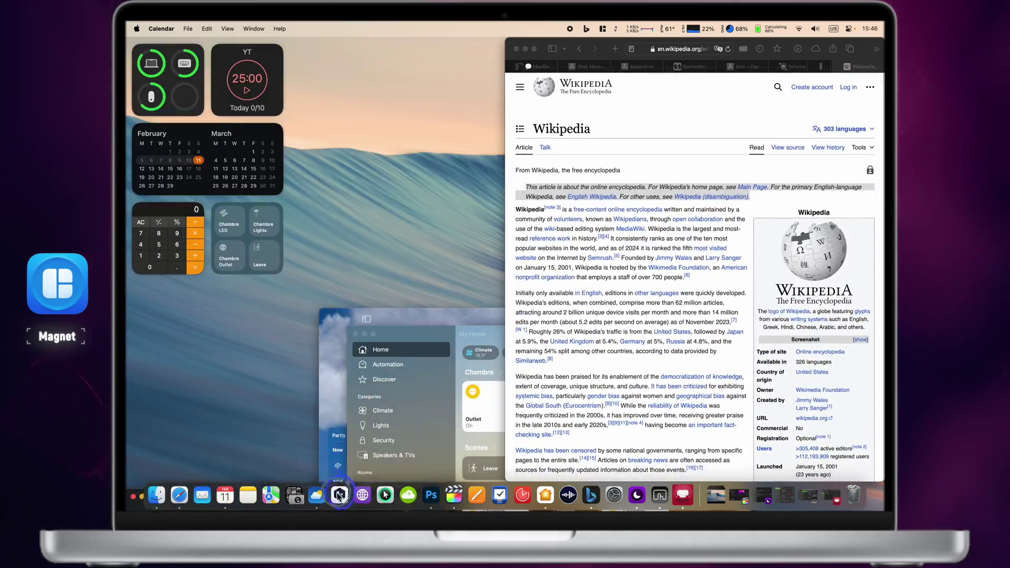
key(ctrl+alt+d)
key(ctrl+alt+j)
key(ctrl+alt+Left)
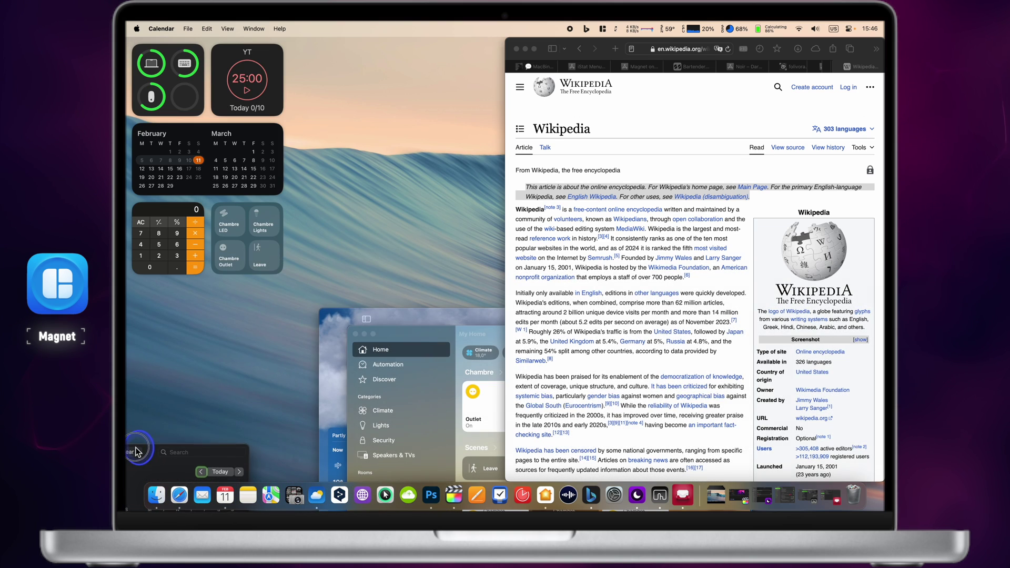
key(ctrl+alt+j)
key(ctrl+alt+Left)
click(150, 482)
key(ctrl+alt+j)
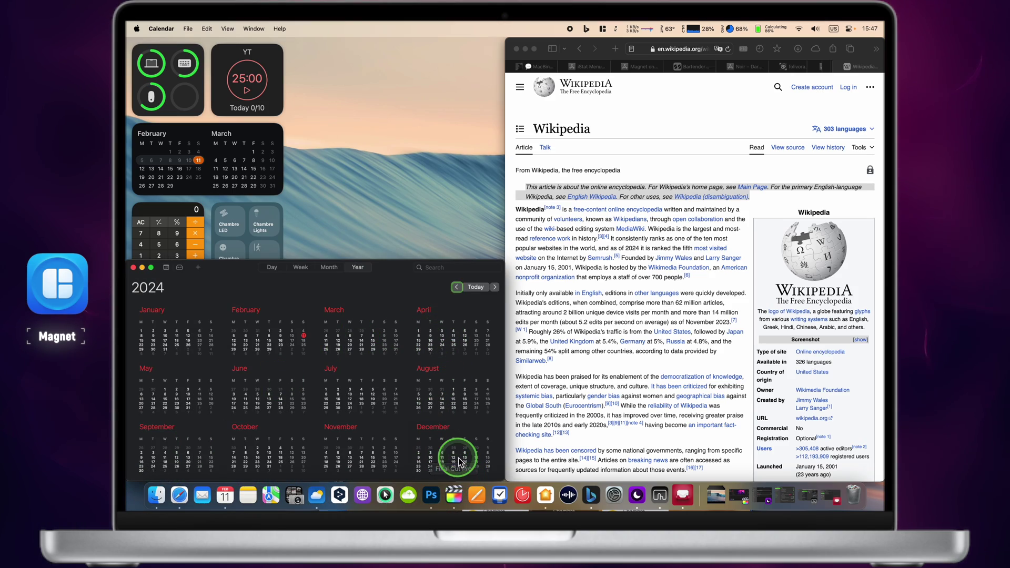
- Snap the Home window to the top half, then restore it to a narrower floating size
key(ctrl+Up)
click(539, 153)
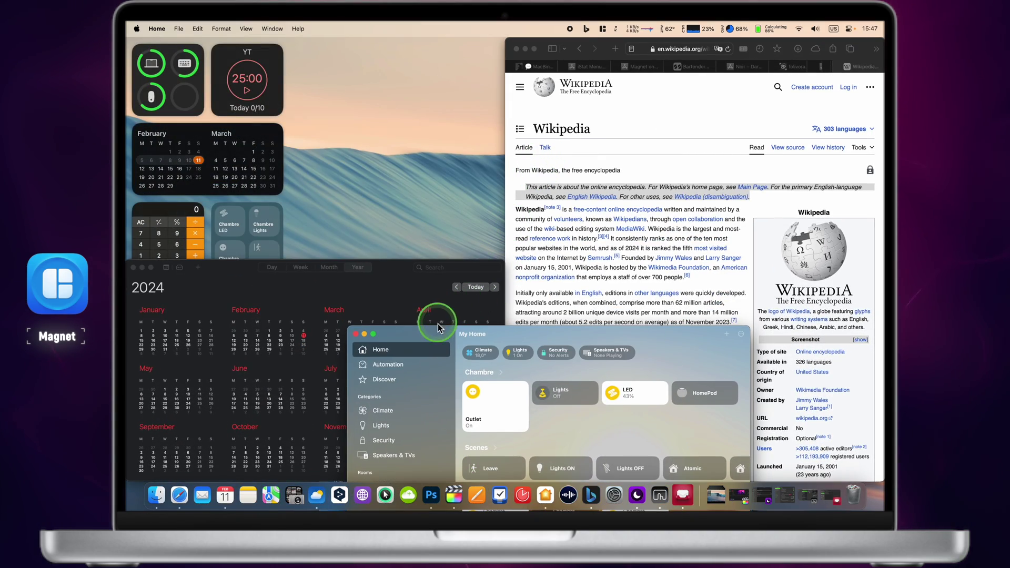
drag(447, 322, 127, 35)
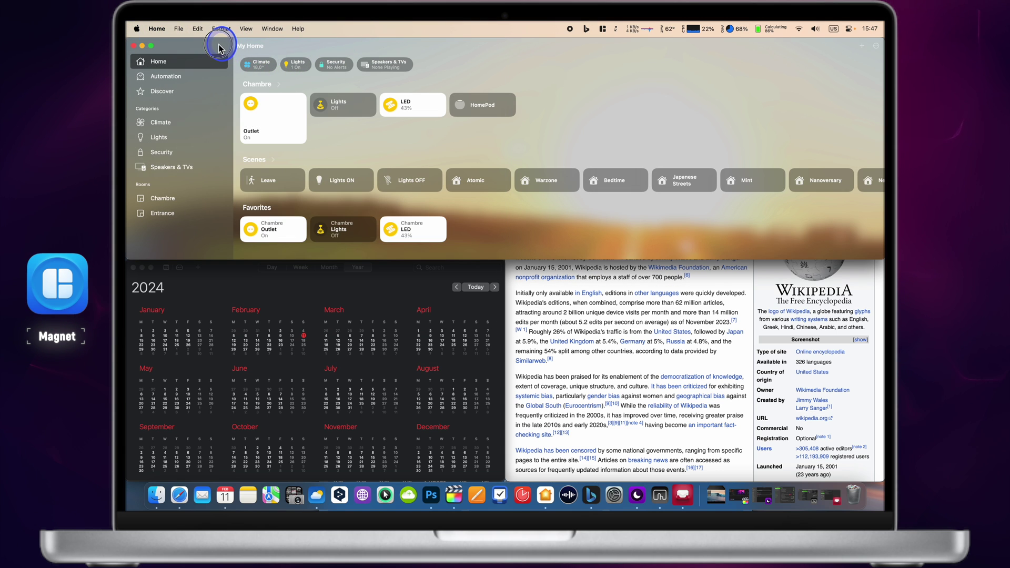
mouse_move(226, 42)
mouse_down()
mouse_move(271, 62)
mouse_move(211, 42)
mouse_up()
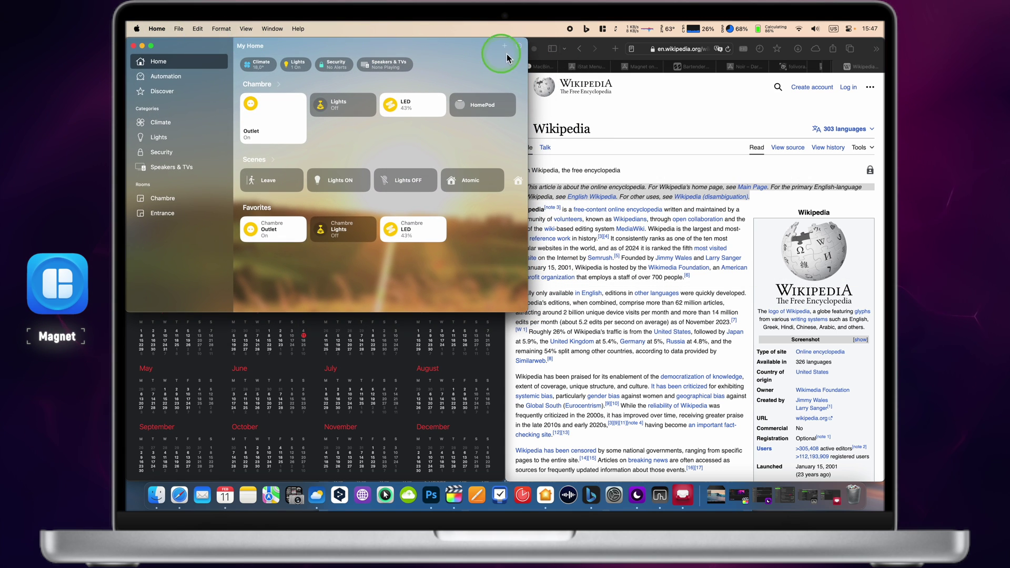
drag(531, 43, 465, 103)
- Close the Home window and snap Wikipedia to Right, Left, then Left Two Thirds
click(147, 101)
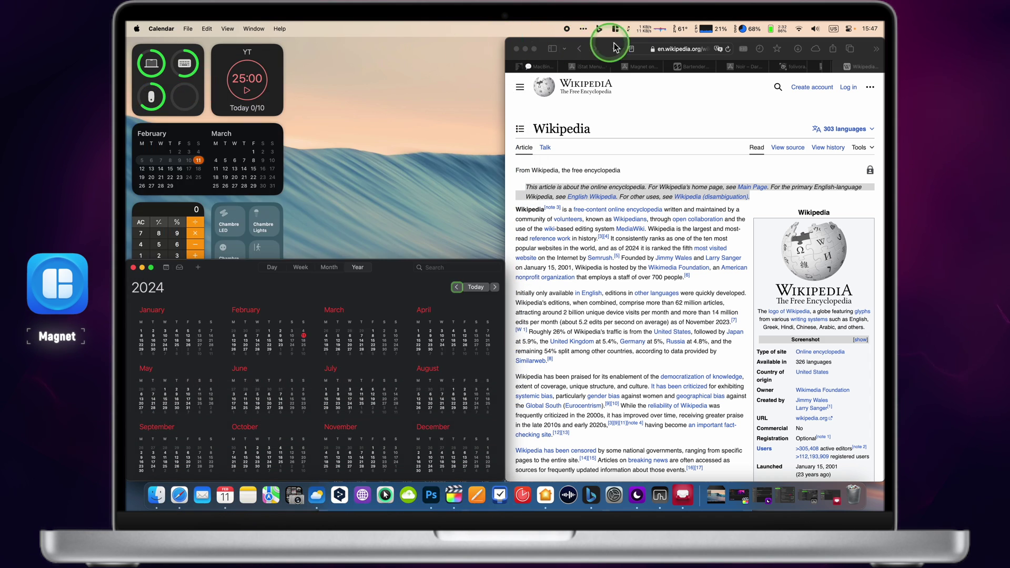
click(610, 49)
click(617, 30)
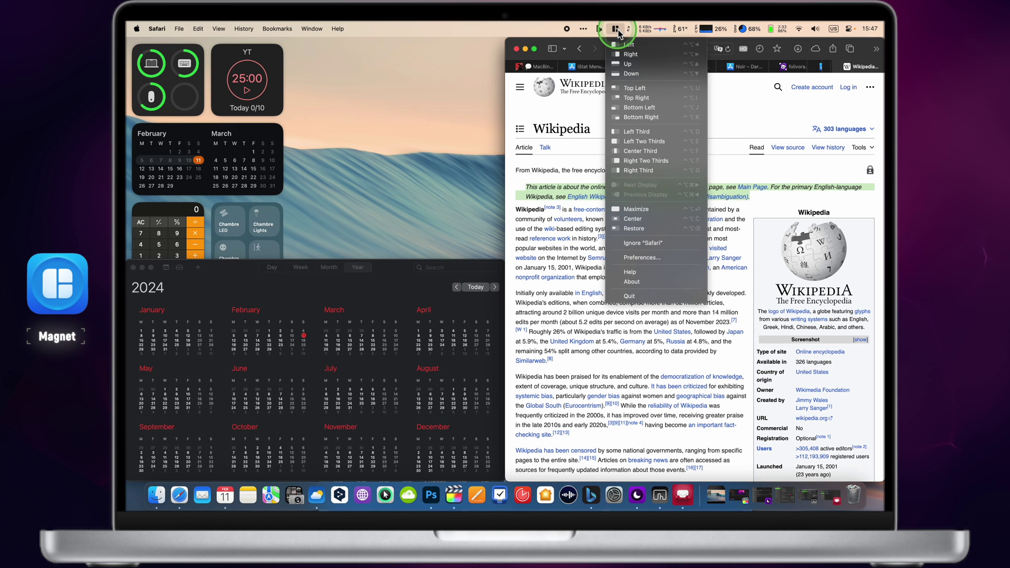
click(674, 54)
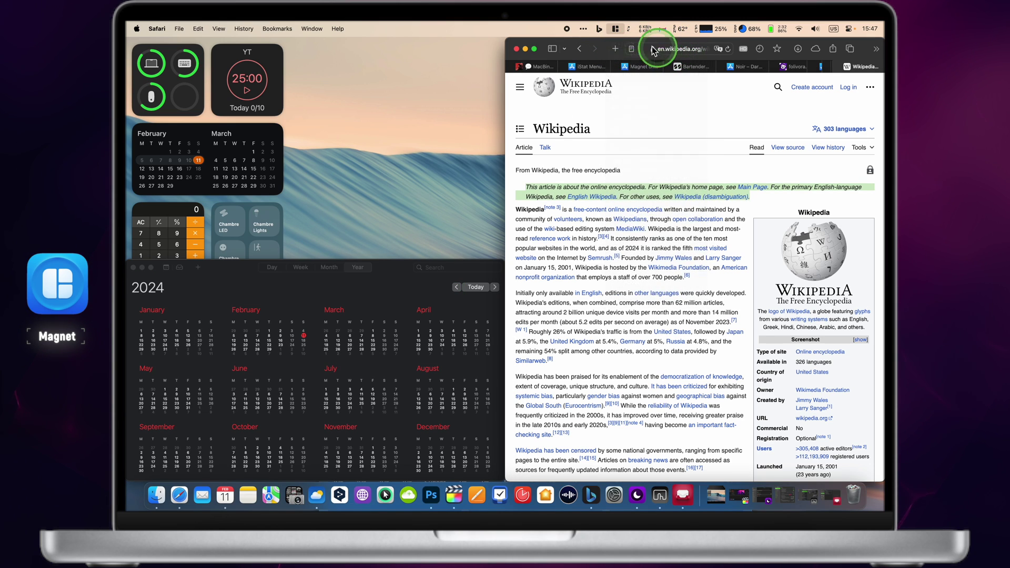
click(616, 30)
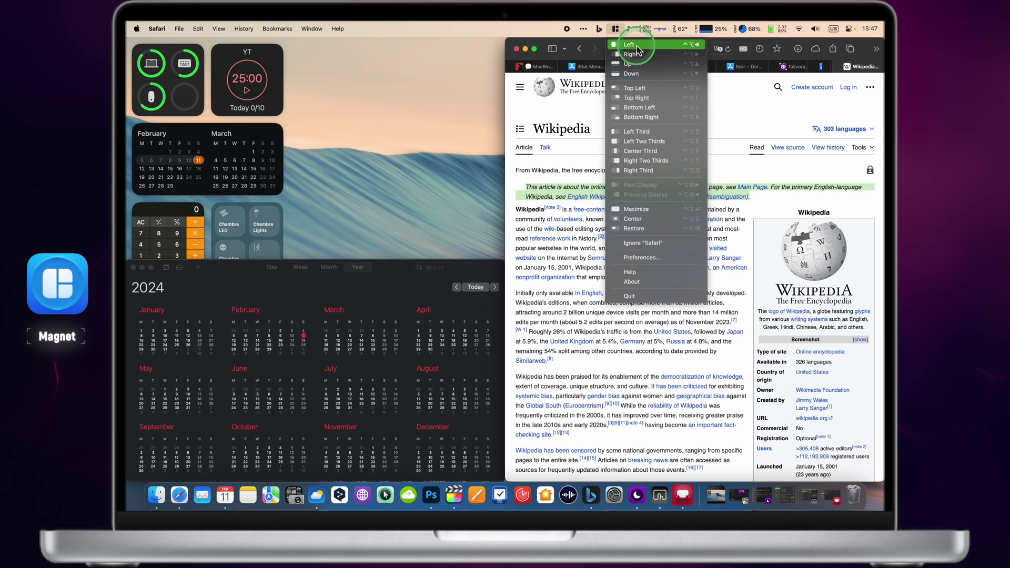
click(637, 47)
click(616, 29)
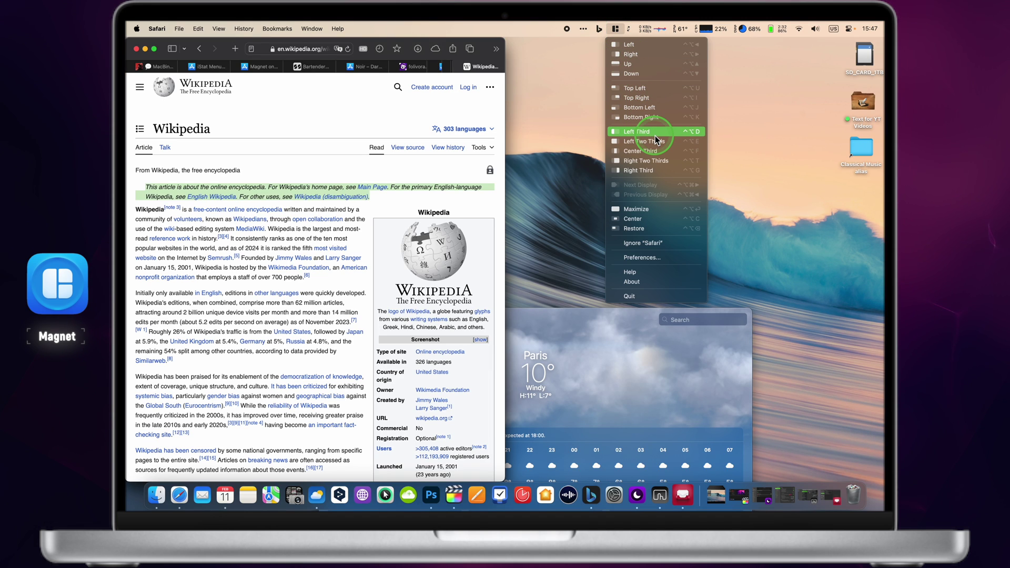
click(656, 140)
- Center, maximize, then restore the Wikipedia window with Magnet
click(616, 29)
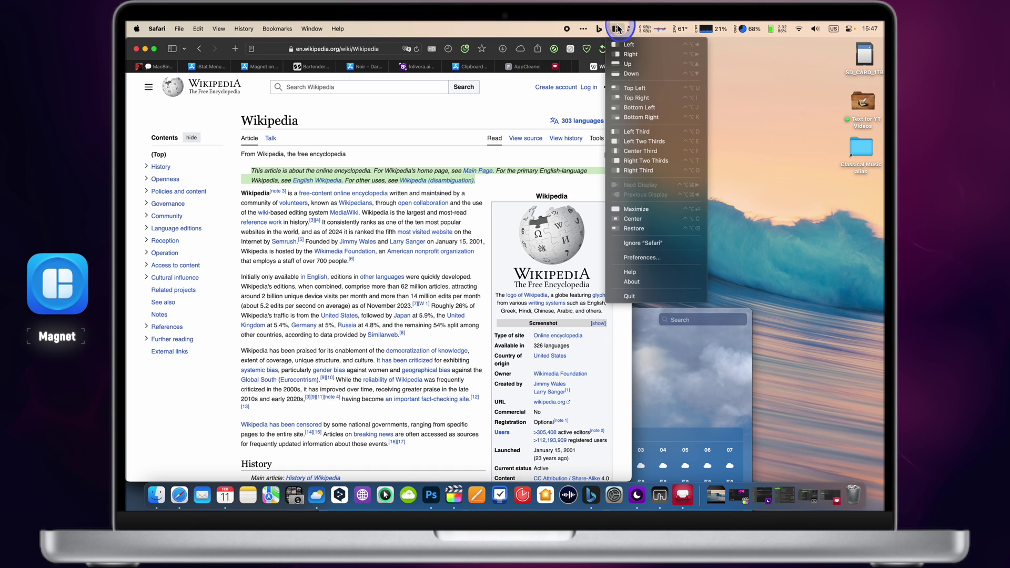
click(660, 218)
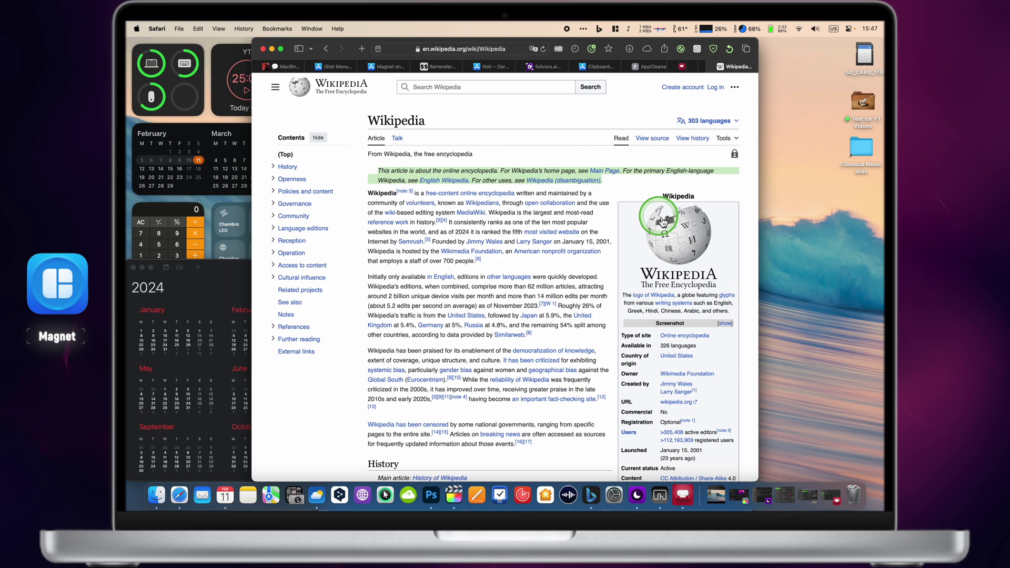
click(615, 29)
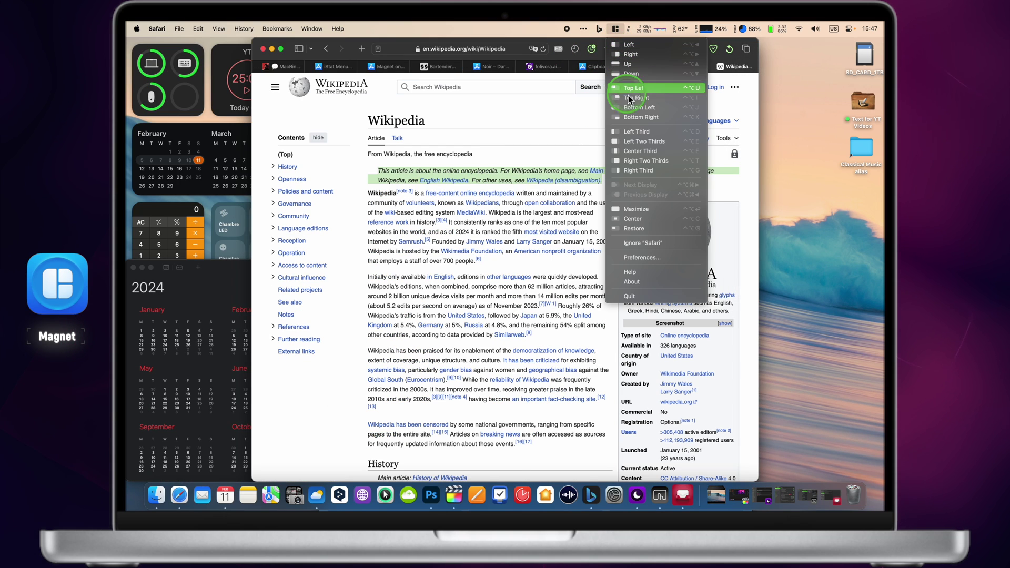
click(655, 208)
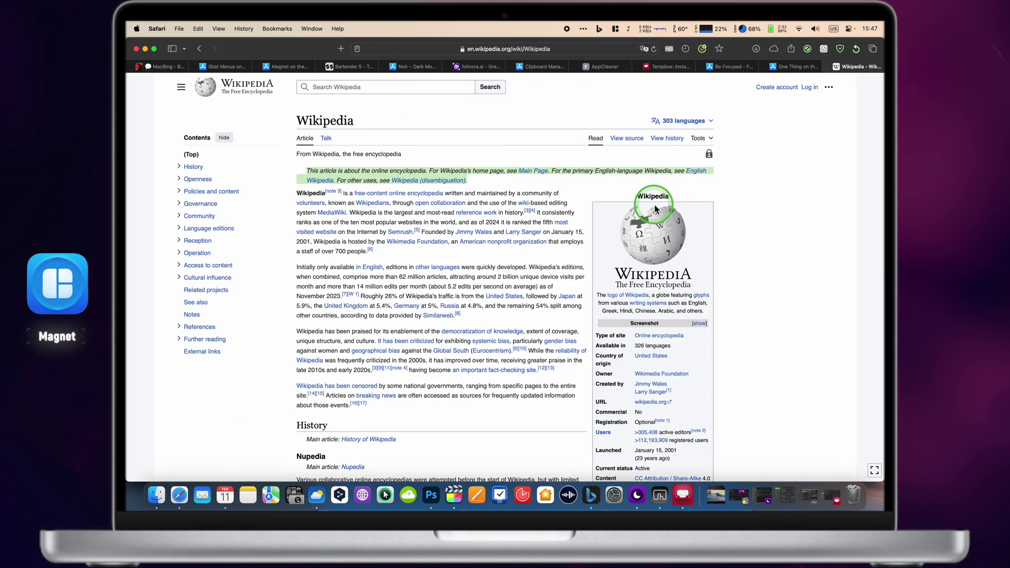
click(615, 28)
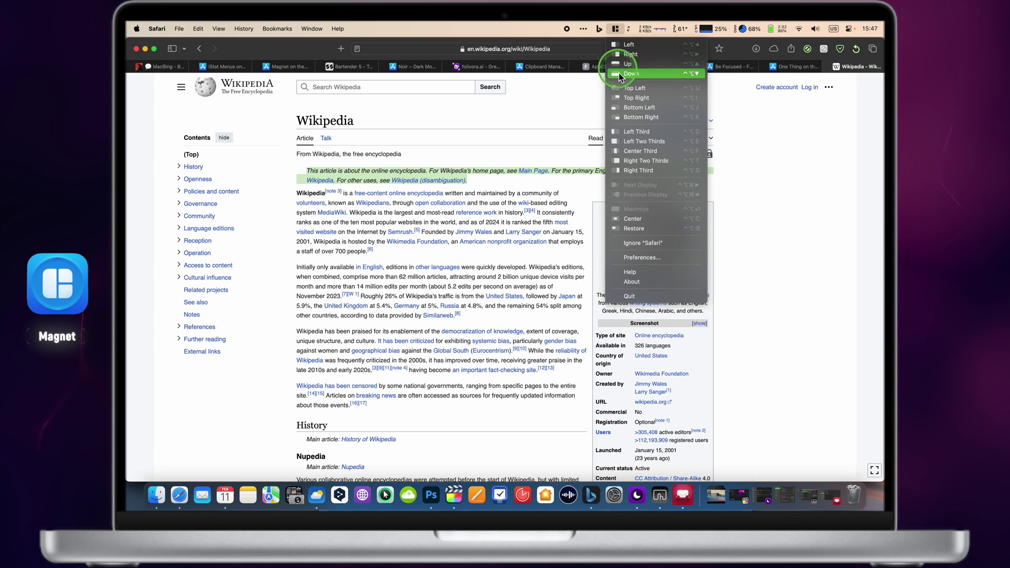
click(632, 228)
click(635, 142)
- Drag Wikipedia to the right half beside the Magnet App Store page on the left
click(617, 30)
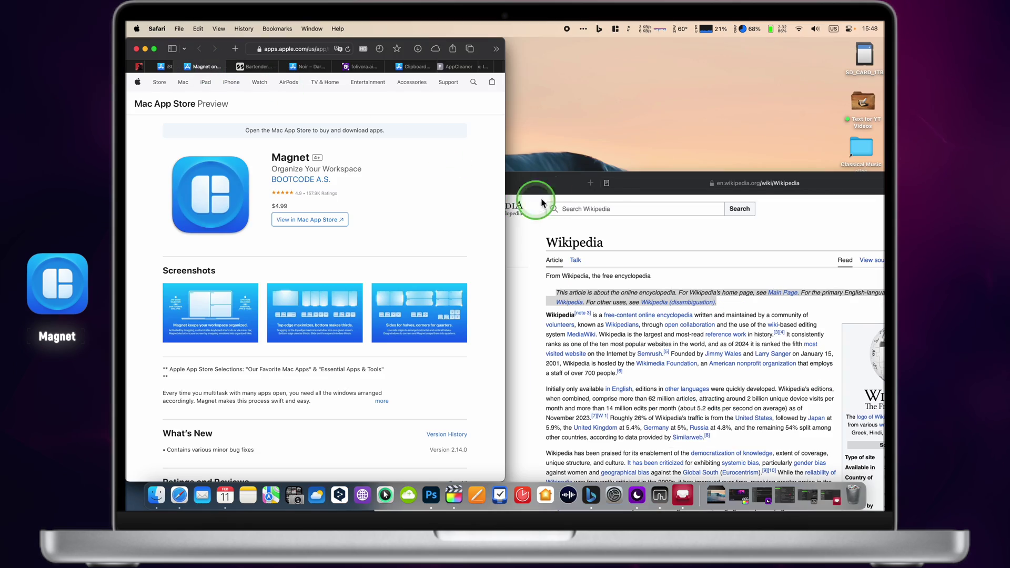
drag(541, 202, 883, 100)
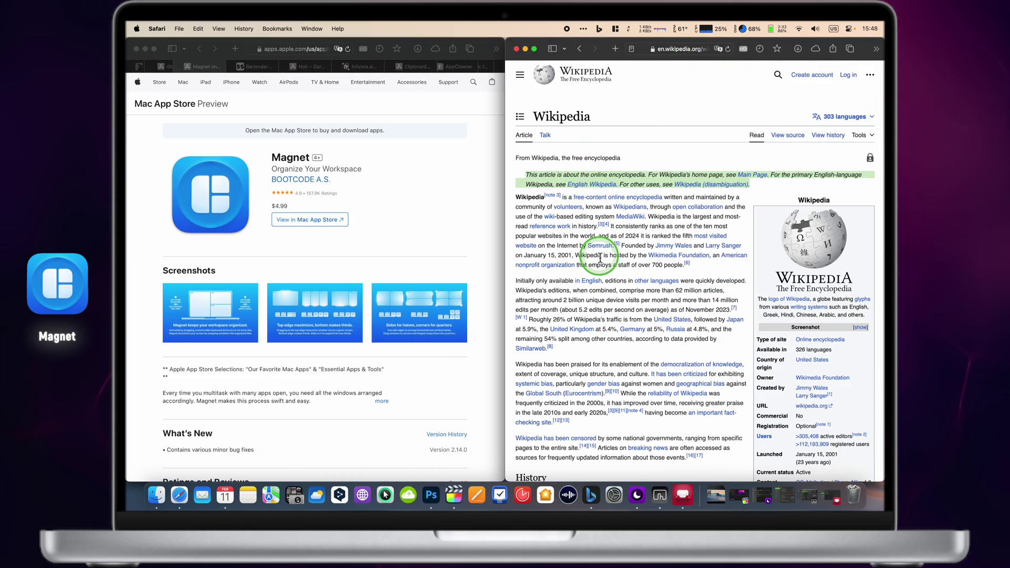
scroll(598, 249, down, 15)
click(430, 229)
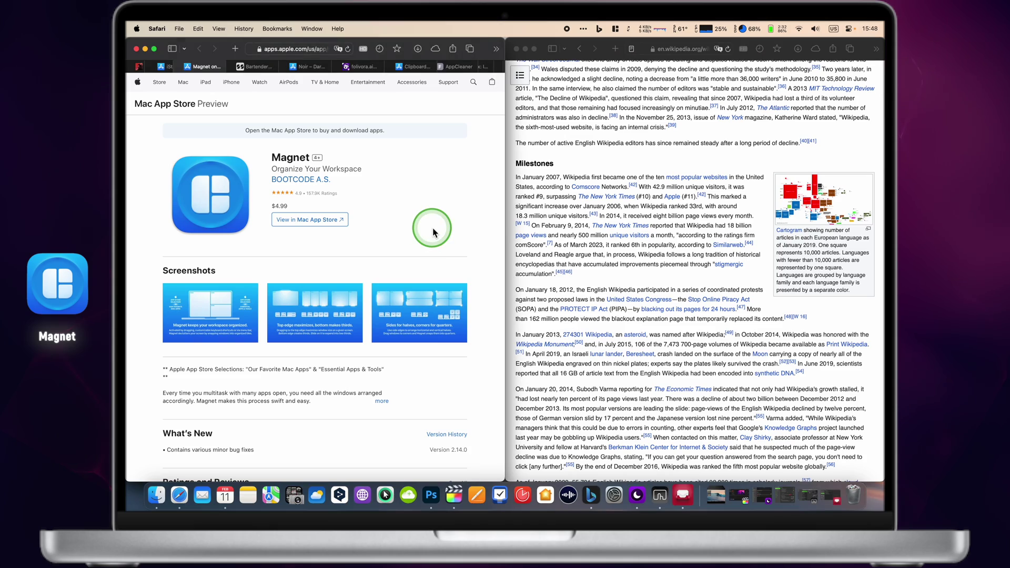
scroll(432, 230, down, 10)
scroll(432, 230, up, 10)
scroll(649, 225, up, 15)
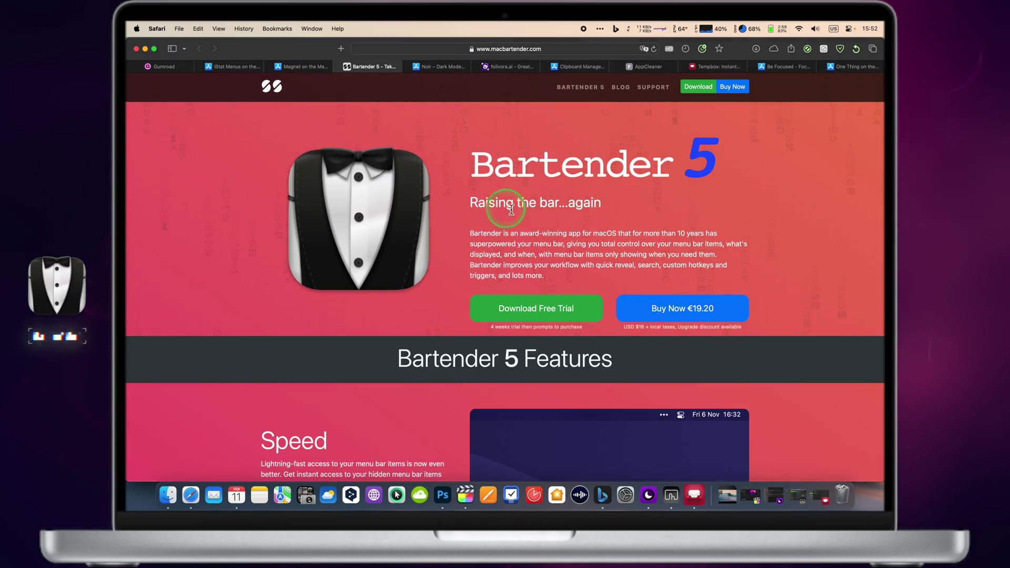
- Scroll macbartender.com from the Speed feature down to Groups, then reveal the hidden menu-bar items
scroll(681, 248, down, 3)
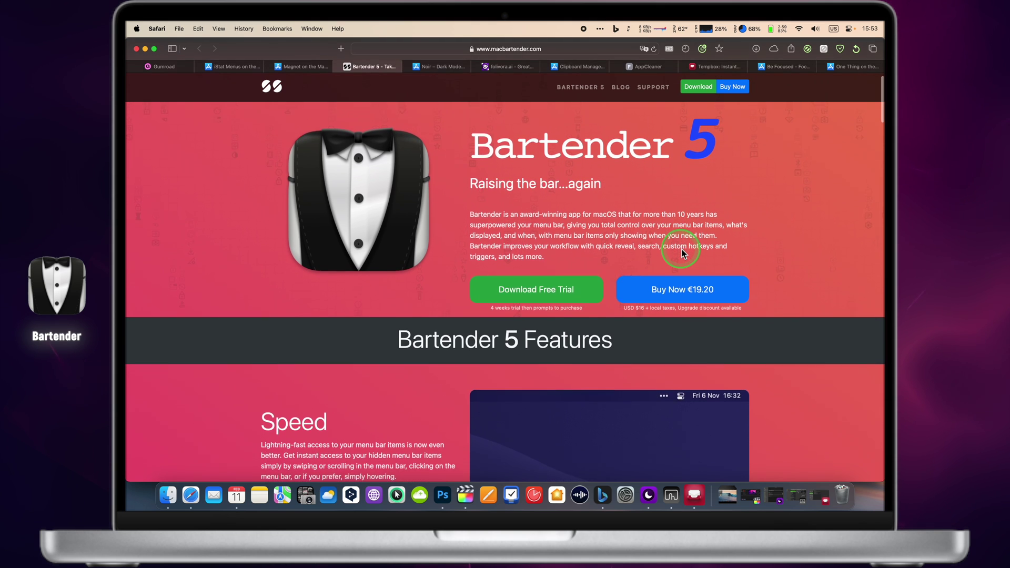
scroll(681, 251, down, 5)
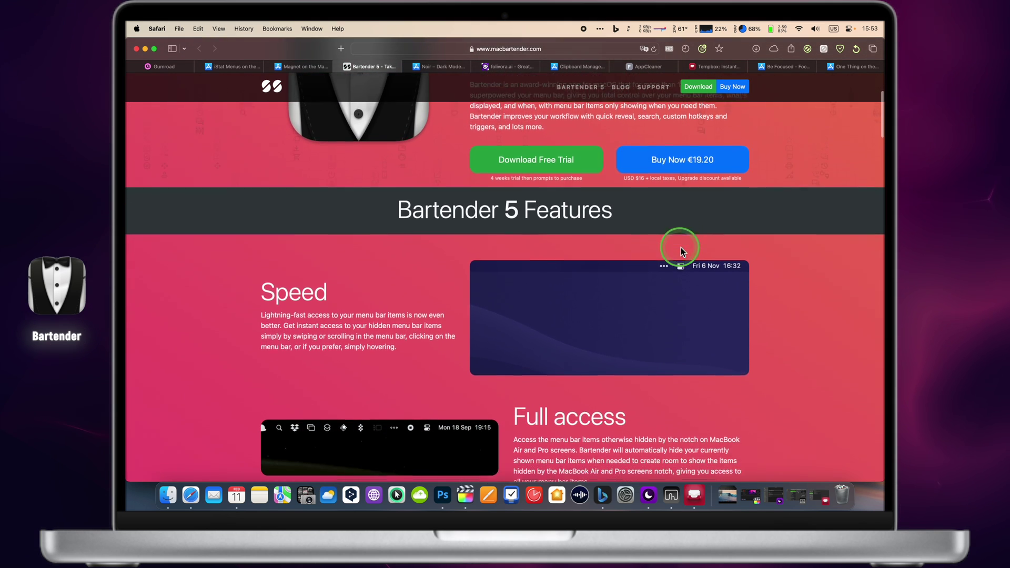
scroll(682, 252, down, 4)
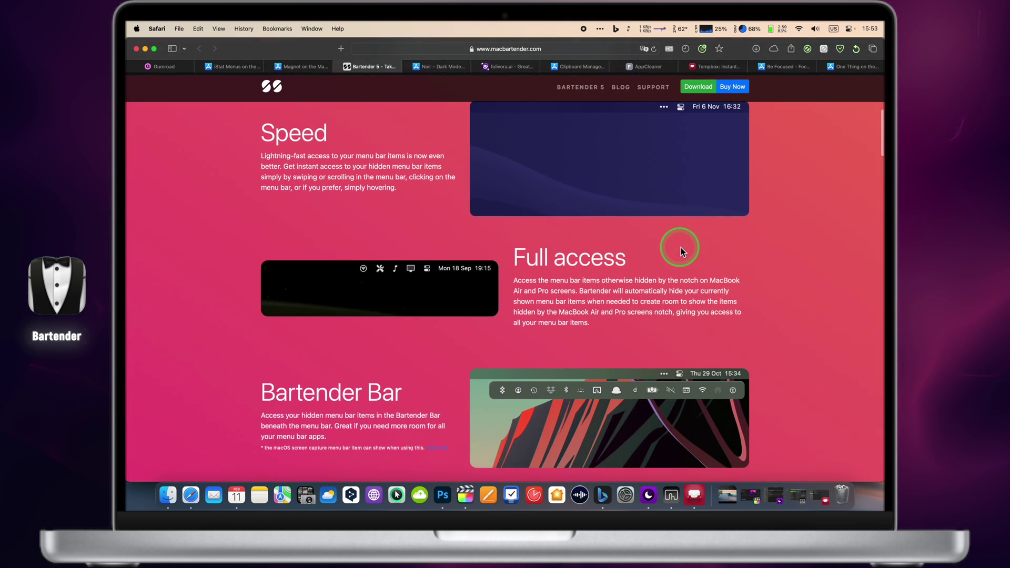
scroll(680, 247, down, 5)
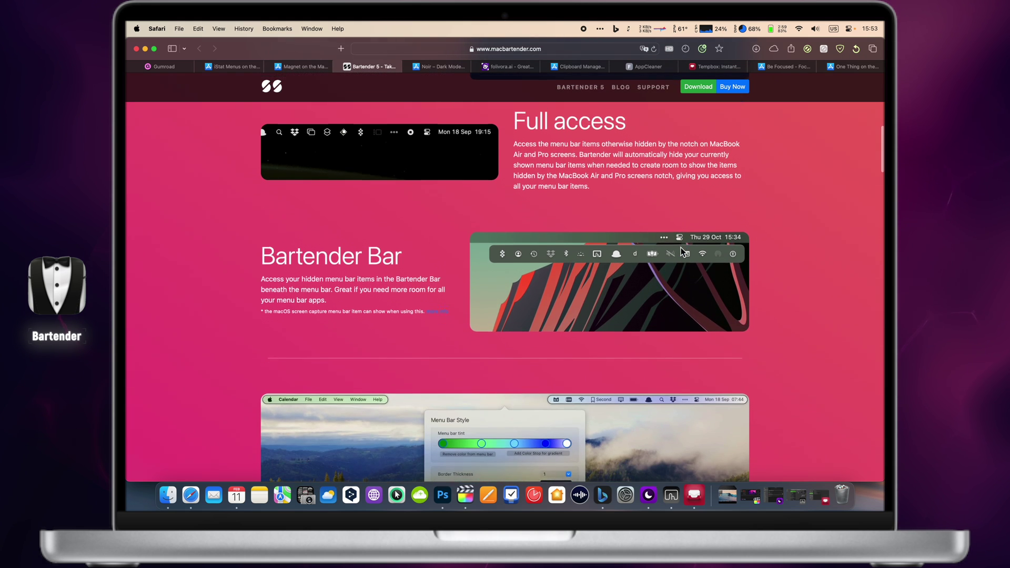
scroll(681, 247, down, 5)
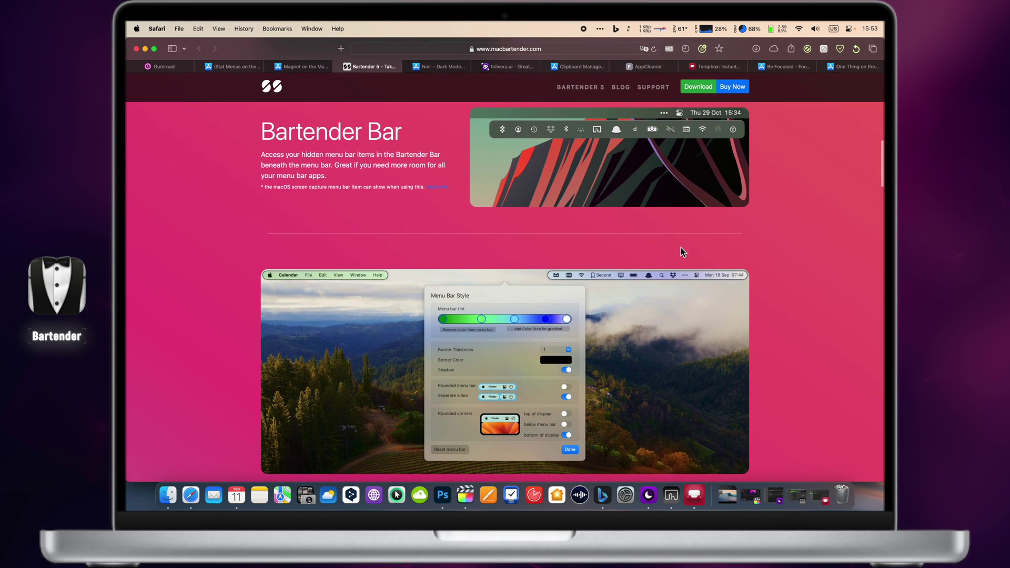
scroll(680, 247, down, 5)
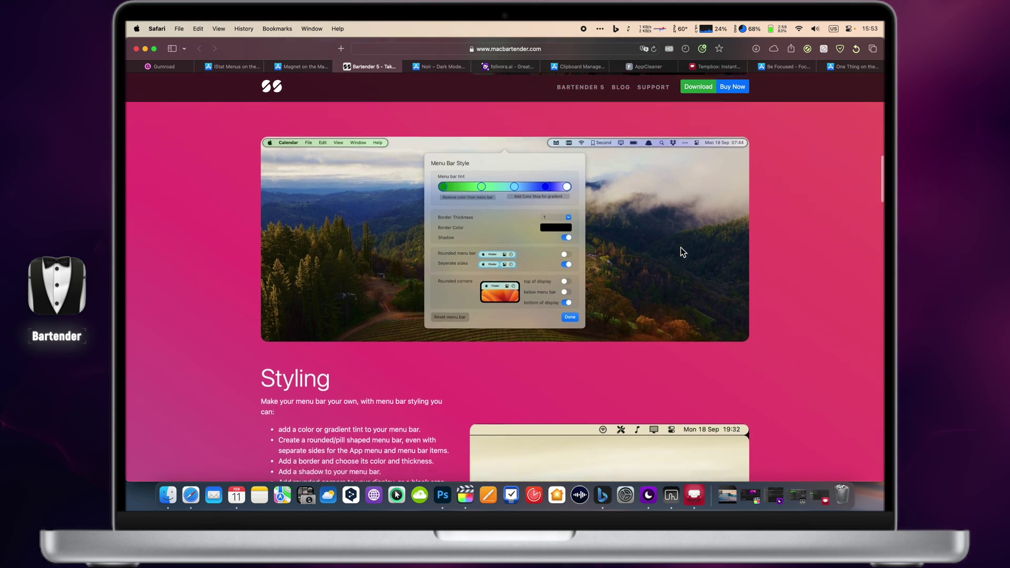
scroll(681, 248, down, 8)
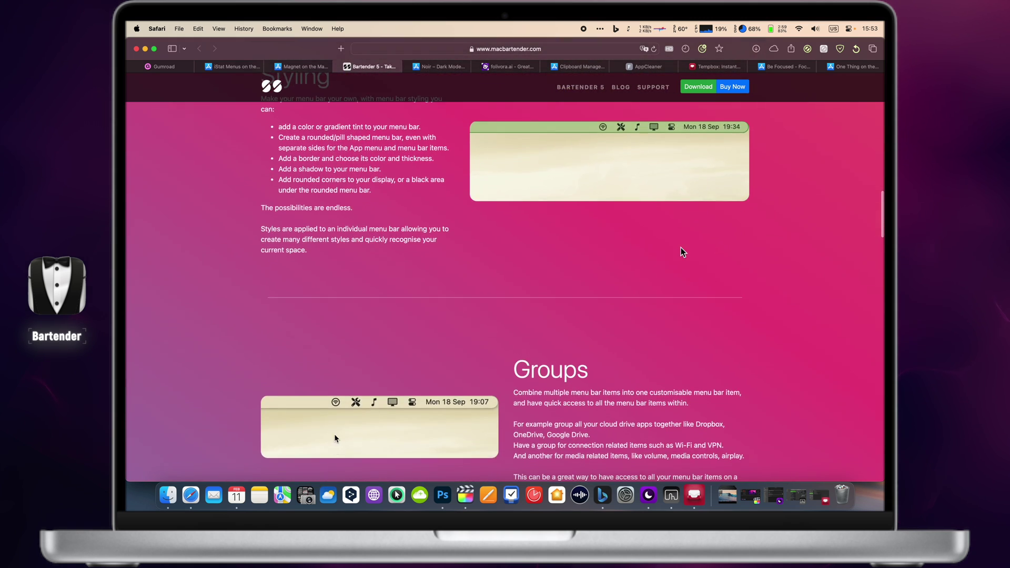
click(583, 30)
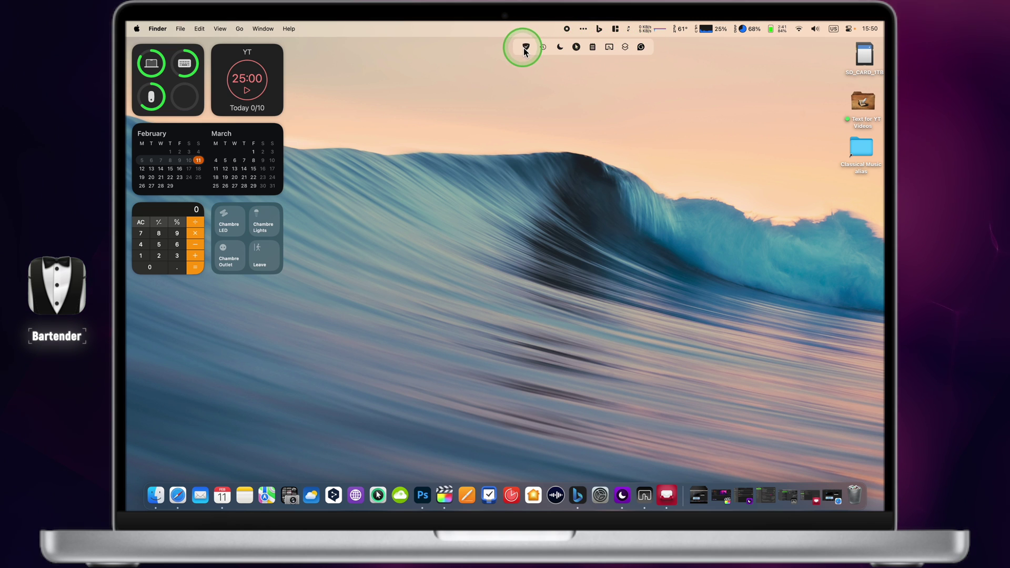
- Open Bartender 5 settings and turn on Rounded separate sides under Menu Bar Style
click(576, 160)
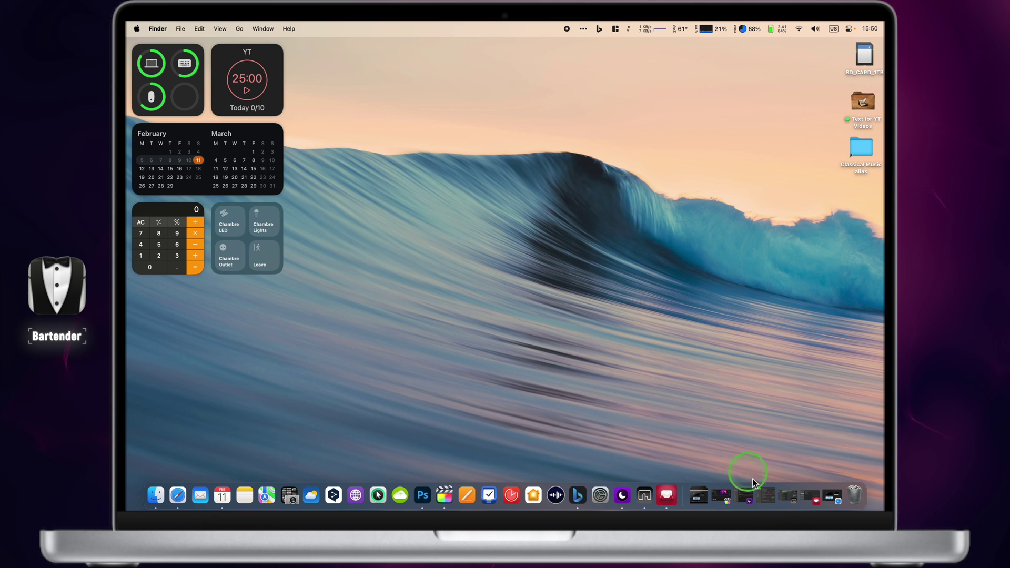
click(767, 502)
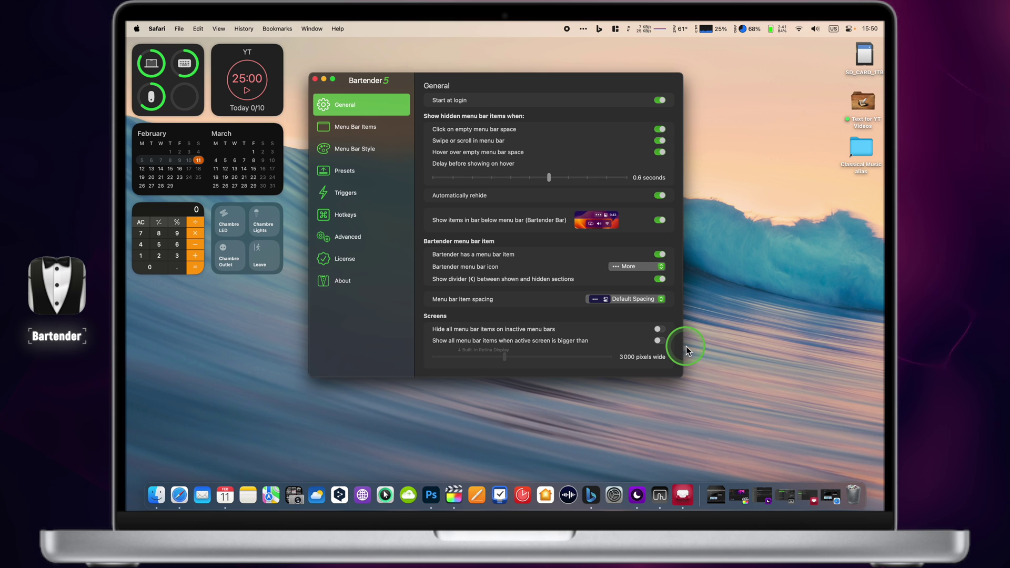
drag(402, 80, 435, 137)
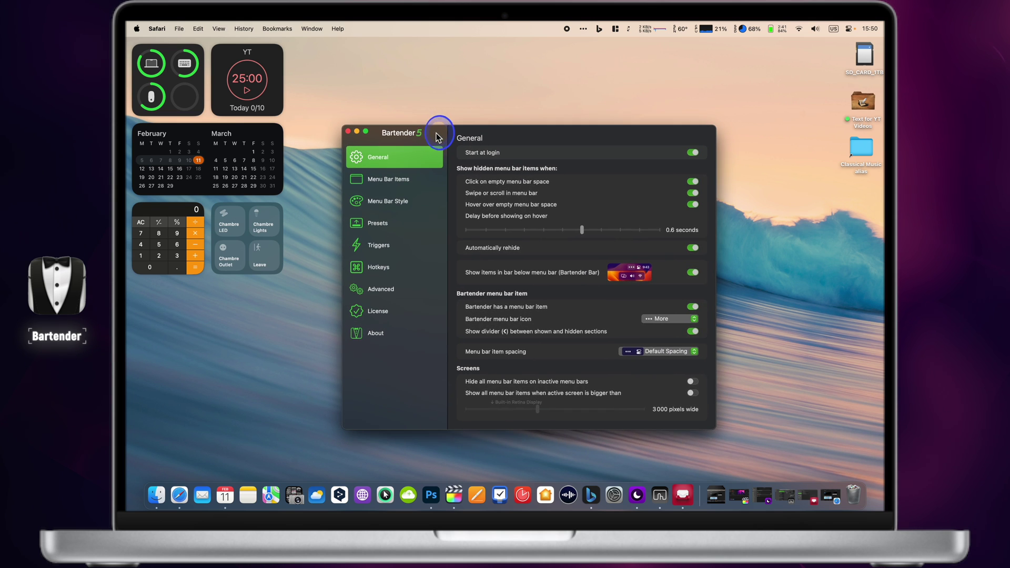
click(417, 180)
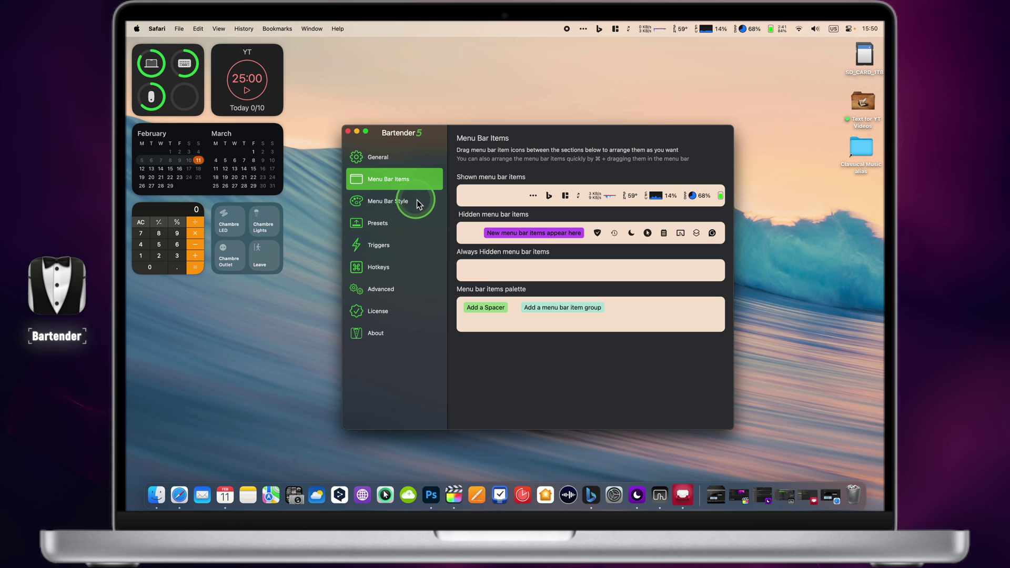
click(417, 201)
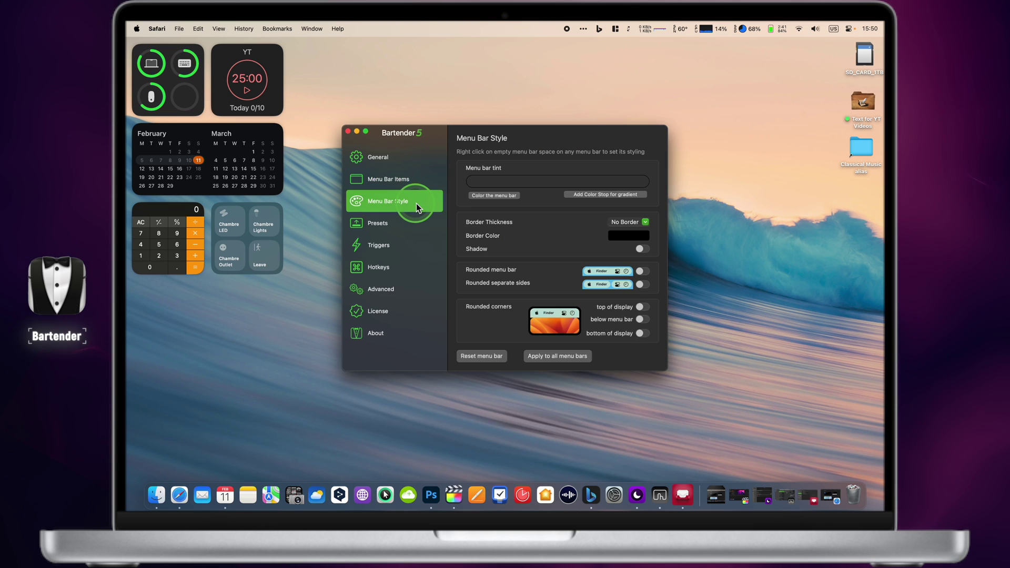
click(632, 246)
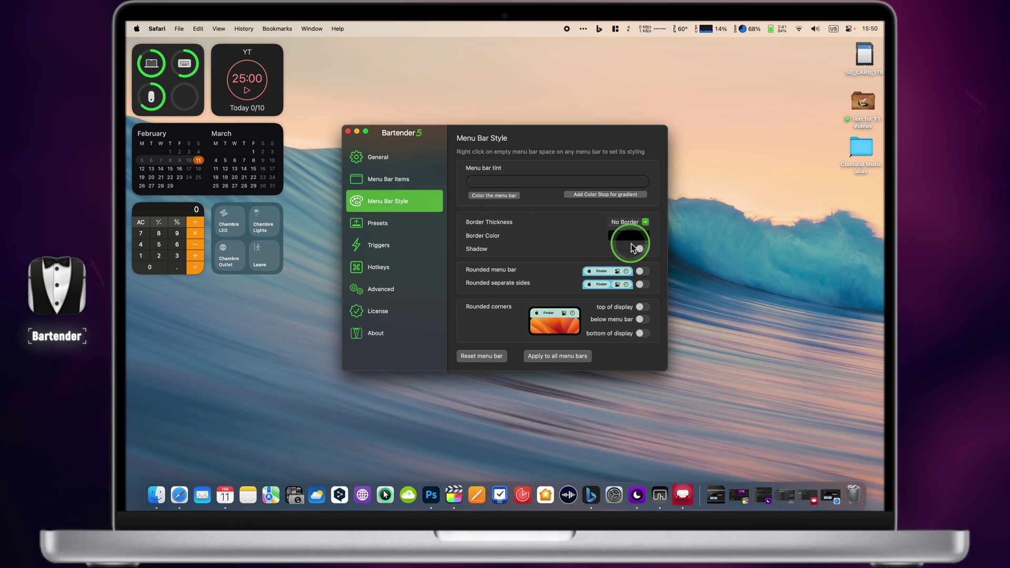
click(645, 284)
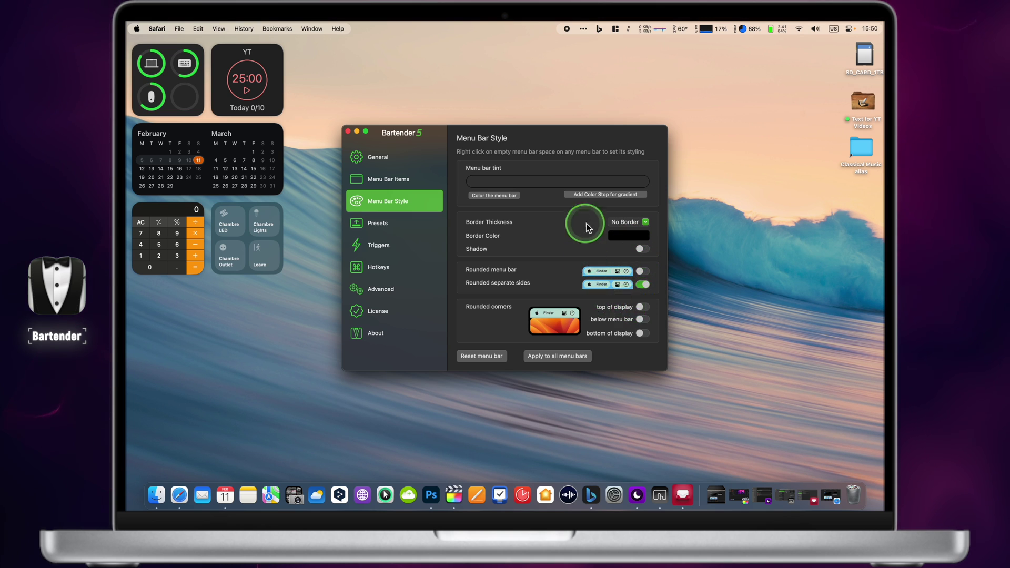
- Browse the Presets, Triggers and Hotkeys pages, then close the Bartender settings window
click(396, 223)
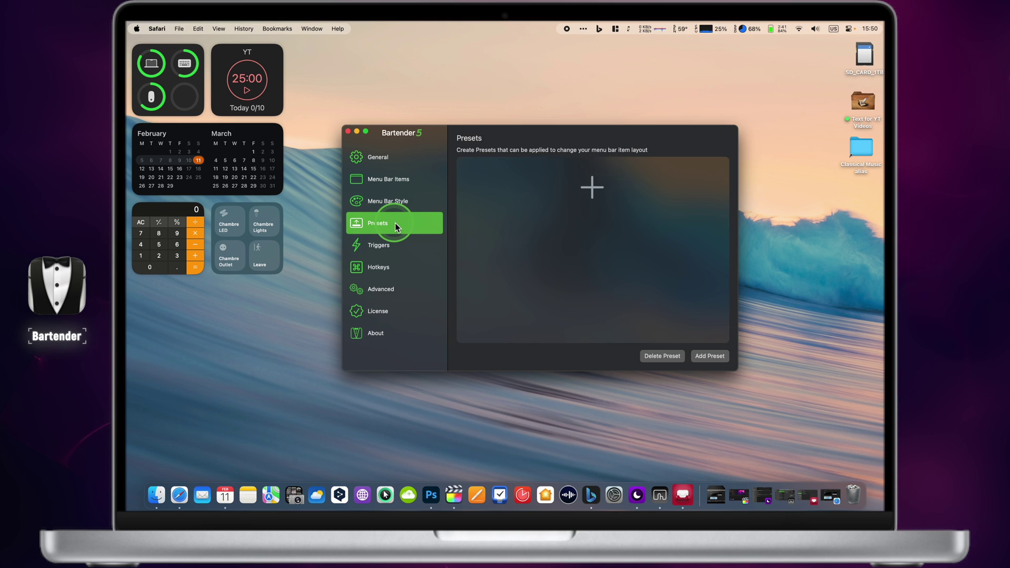
click(400, 246)
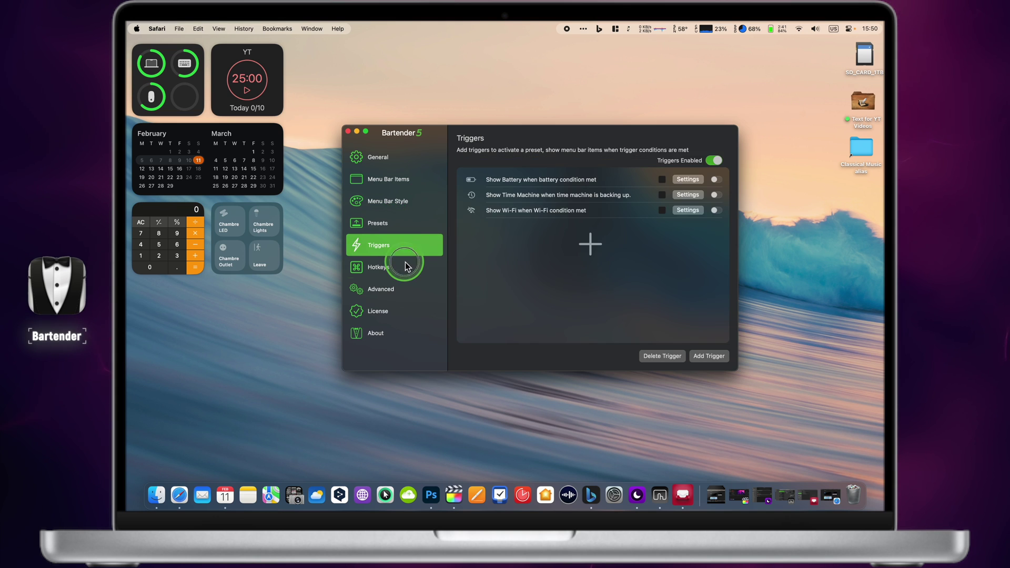
click(405, 263)
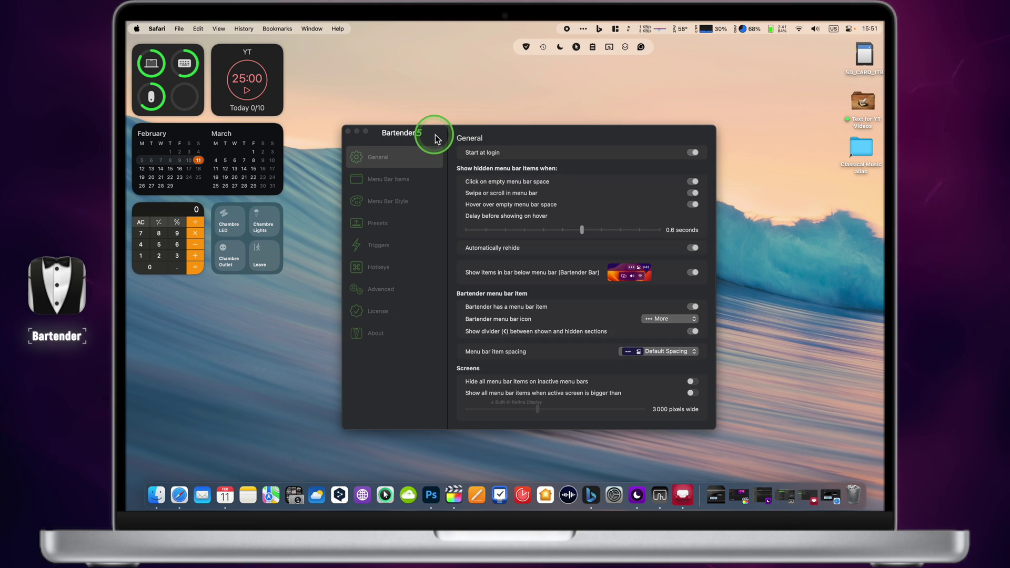
click(434, 136)
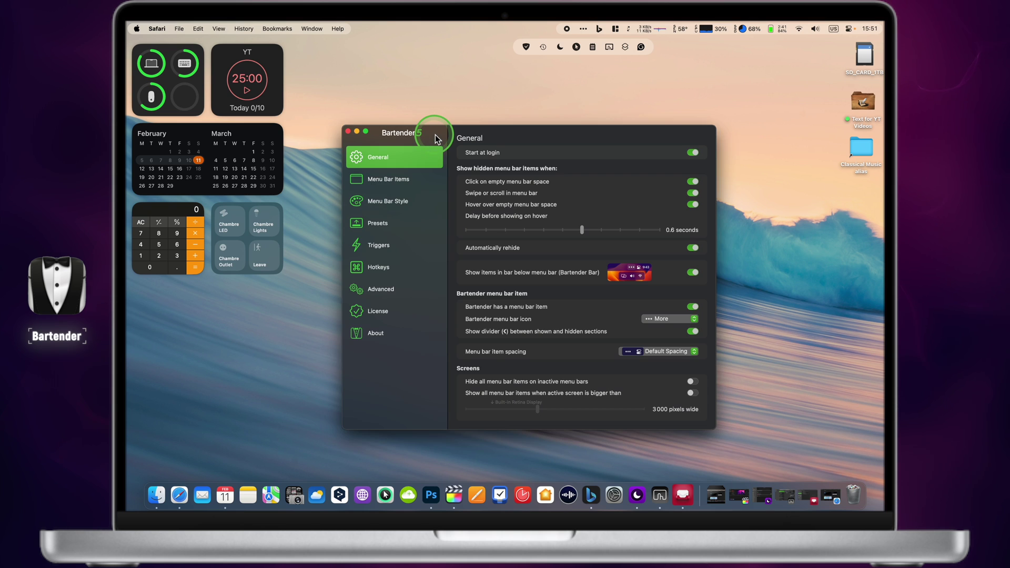
key(ctrl+Up)
key(ctrl+Up)
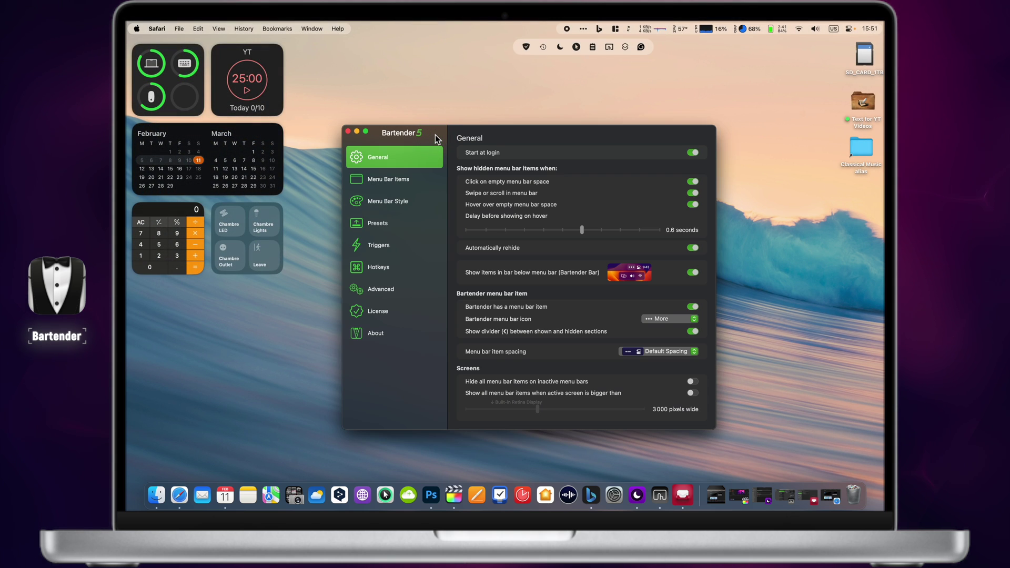
click(348, 131)
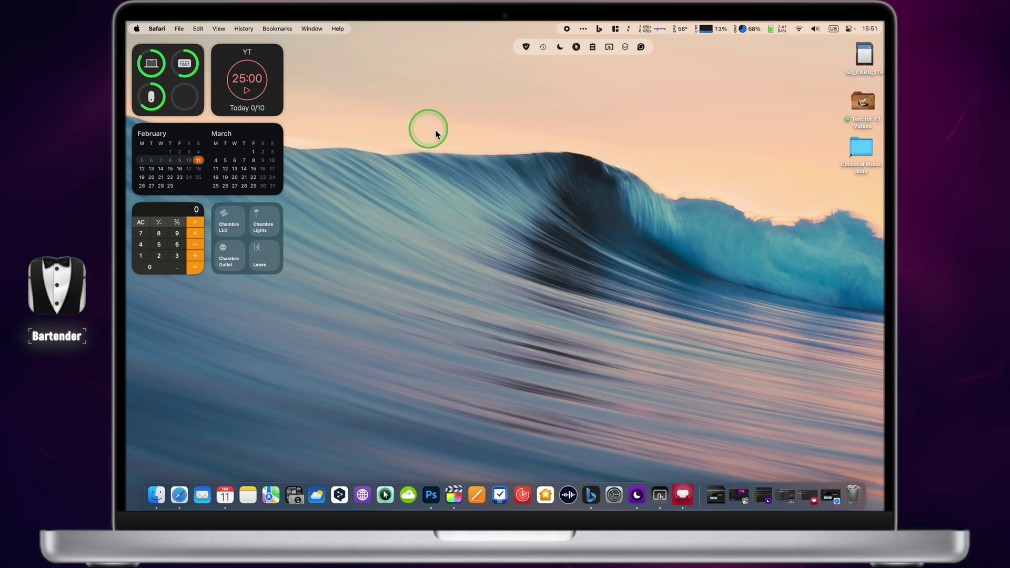
click(461, 136)
key(ctrl+Up)
key(ctrl+Up)
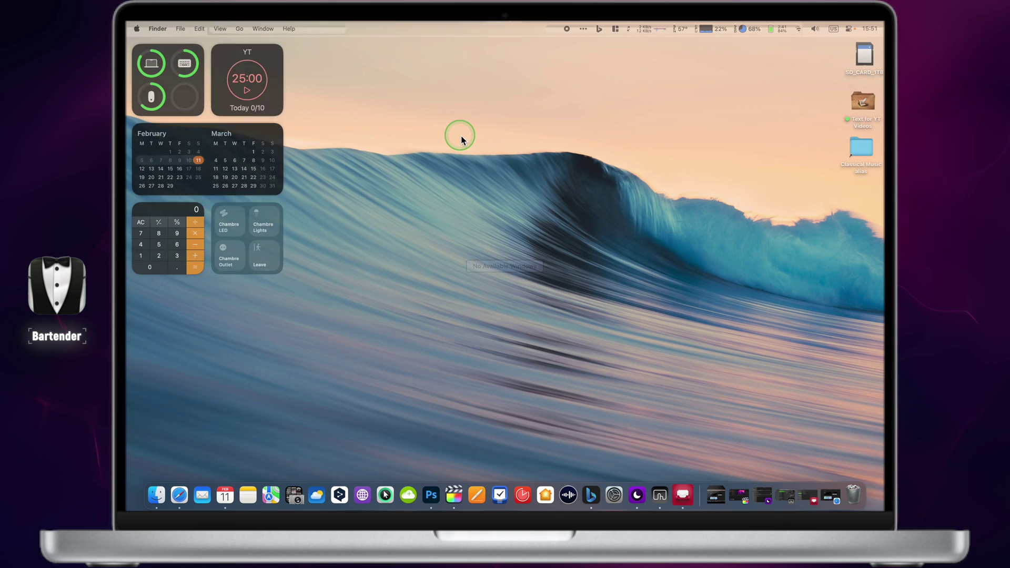
- Reveal the hidden menu-bar items again and glance at Magnet's layouts list
click(586, 32)
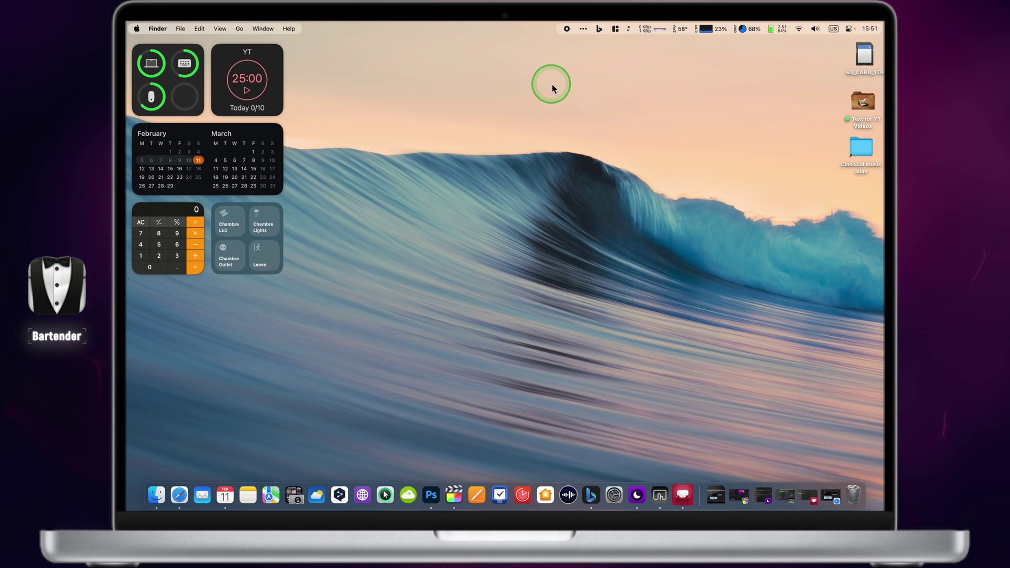
click(583, 32)
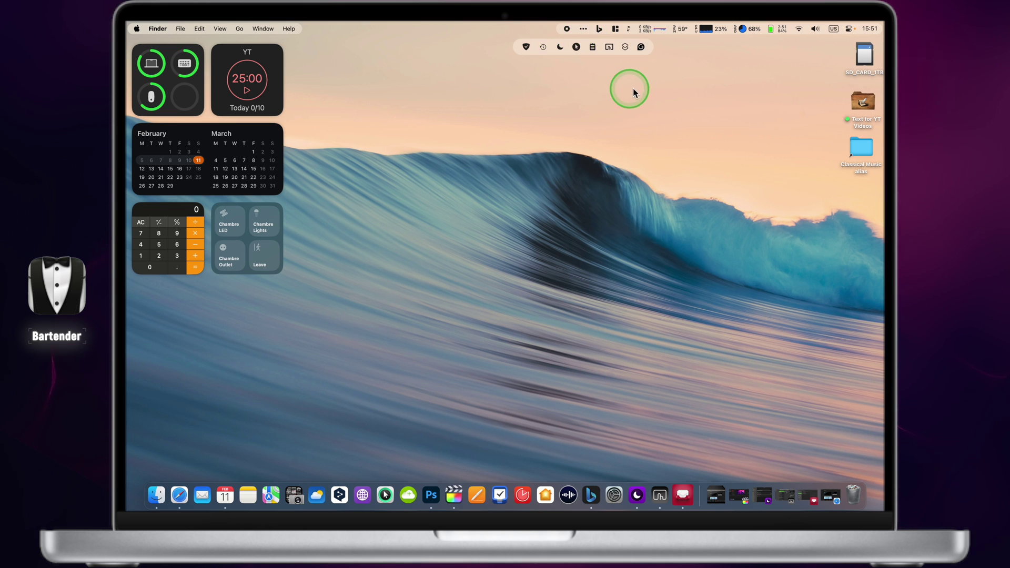
click(616, 30)
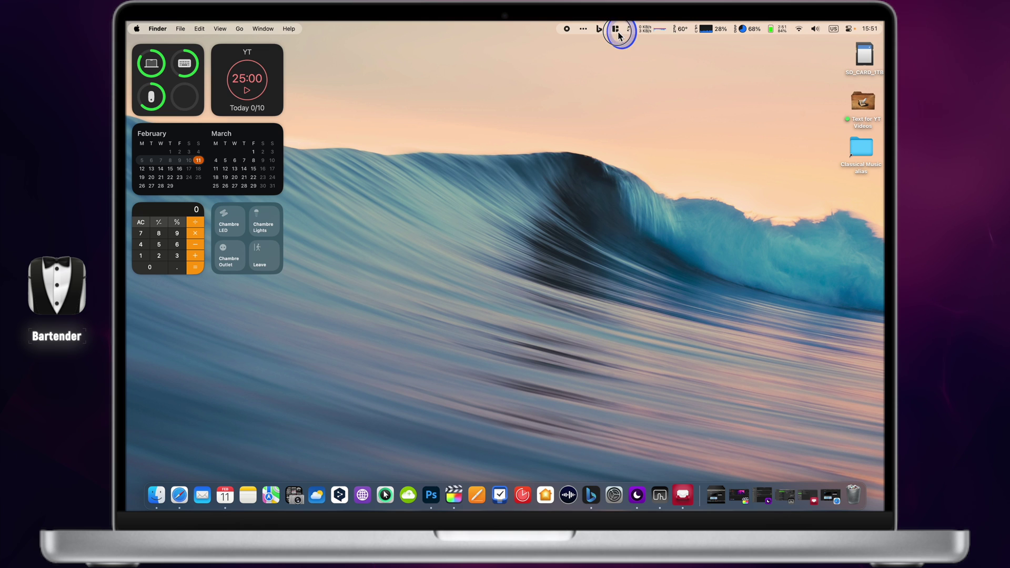
click(617, 31)
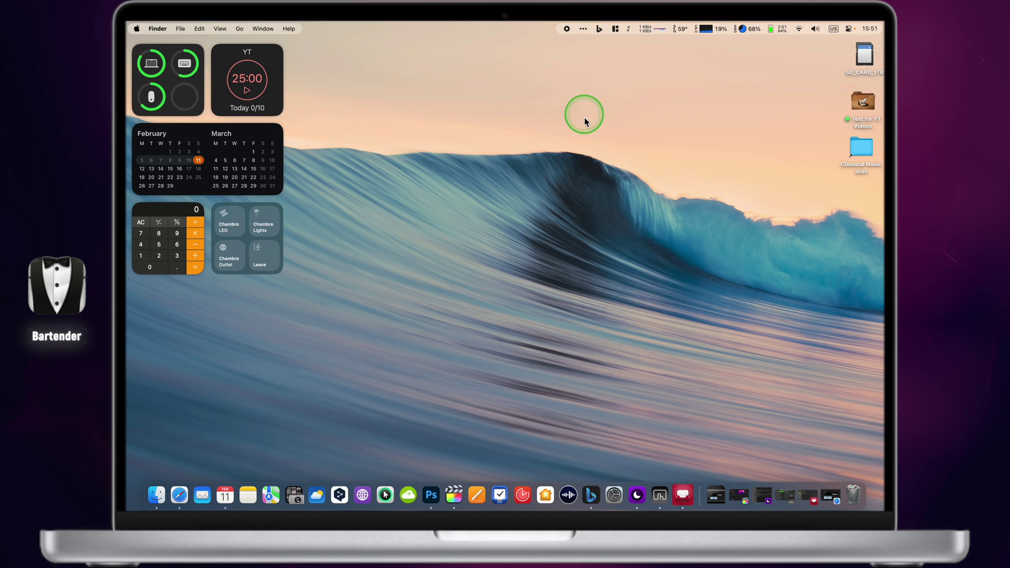
- Relaunch Bartender 5 via Spotlight ('bart') and drag a shown menu-bar item toward Hidden
key(super+space)
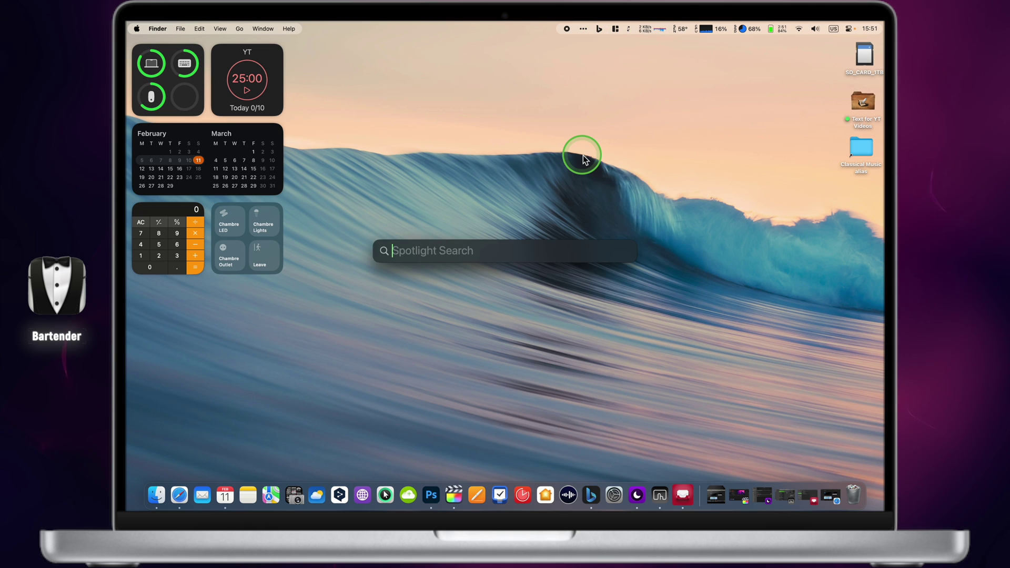
text(bartender 5)
key(Return)
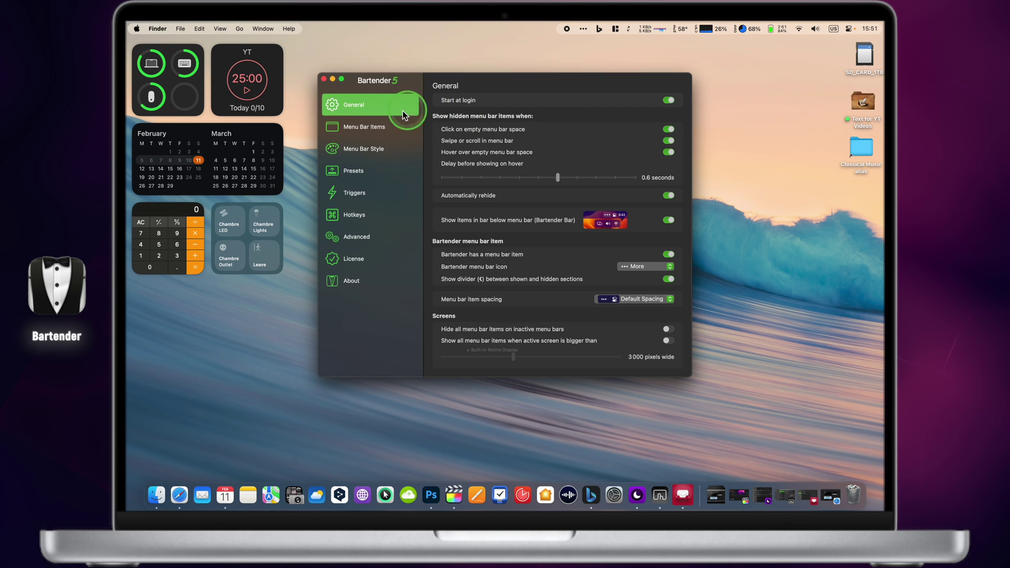
click(362, 149)
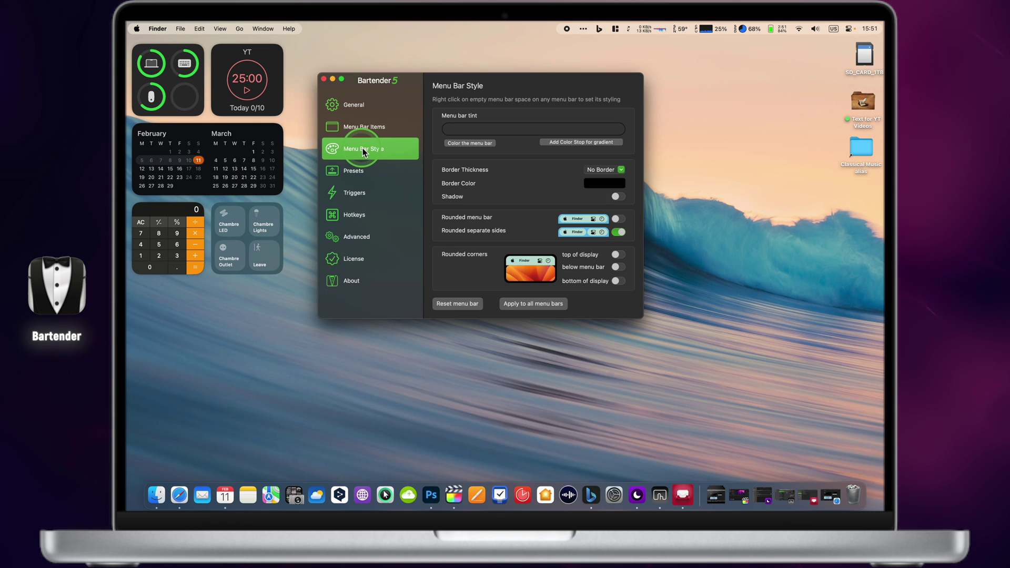
click(352, 128)
drag(497, 143, 638, 181)
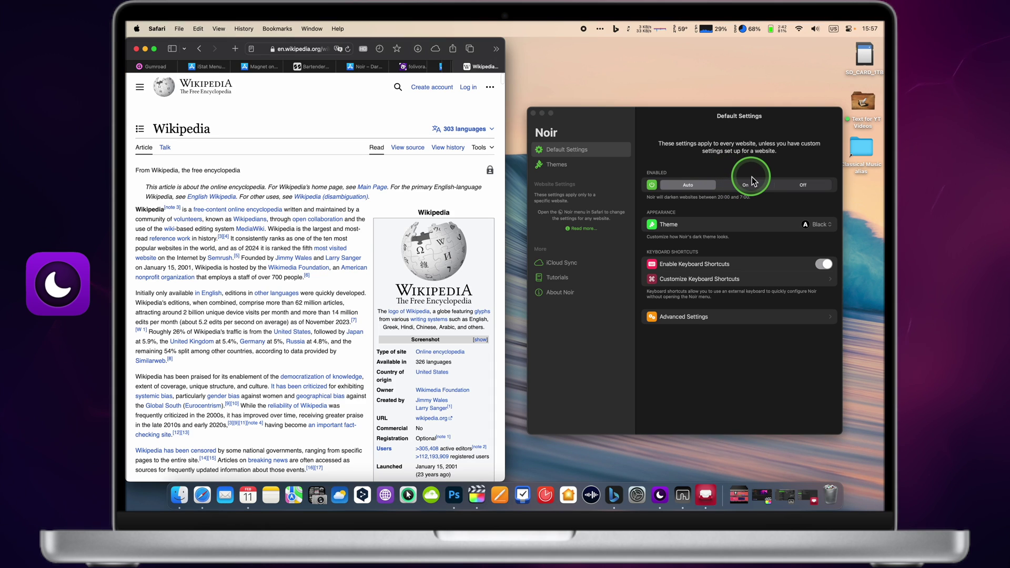
- Switch Noir's Enabled setting Off, preview the iLovePDF page undarkened, then set it back On
click(753, 181)
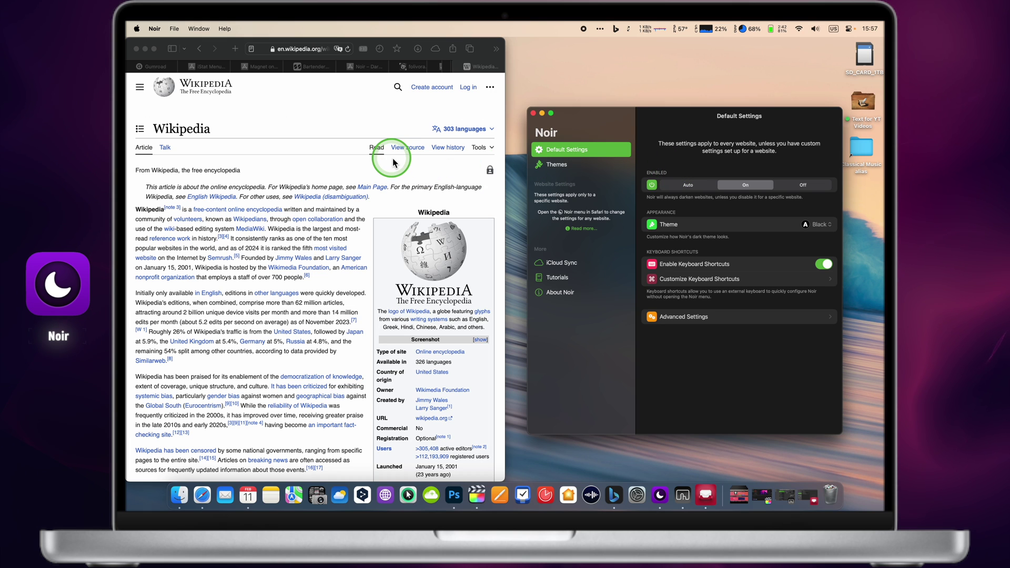
click(356, 129)
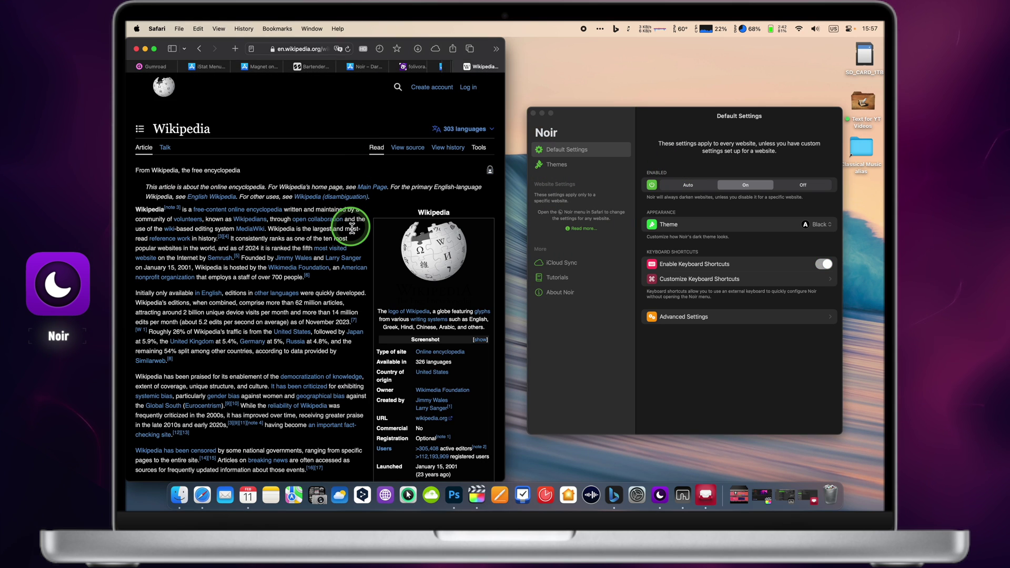
scroll(351, 227, down, 2)
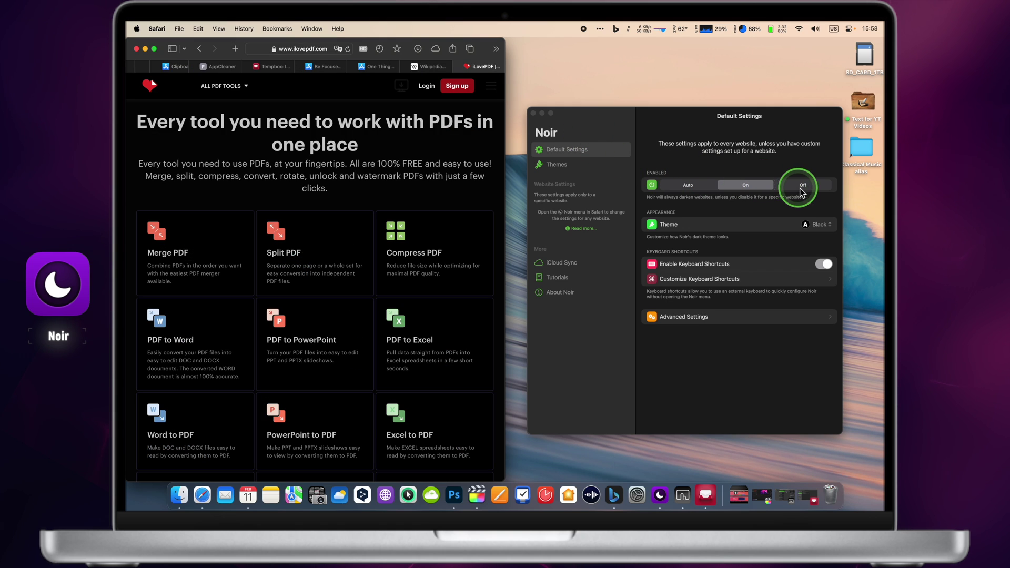
click(800, 190)
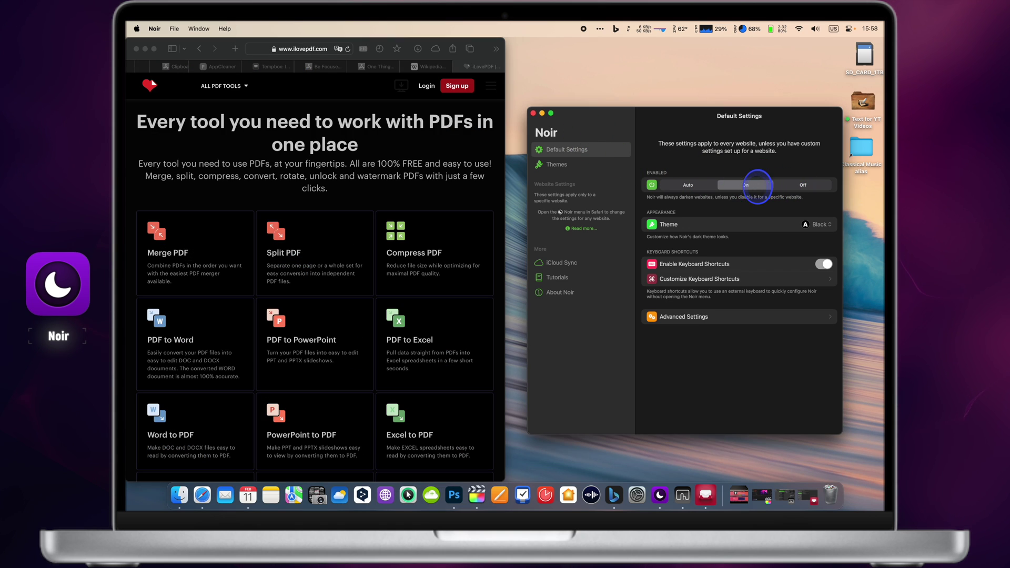
click(800, 189)
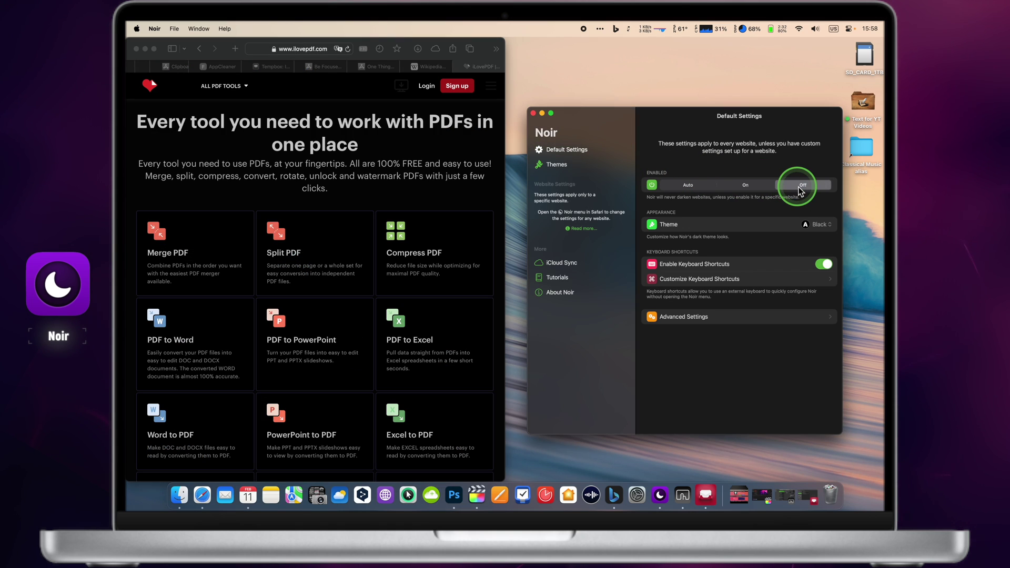
click(390, 89)
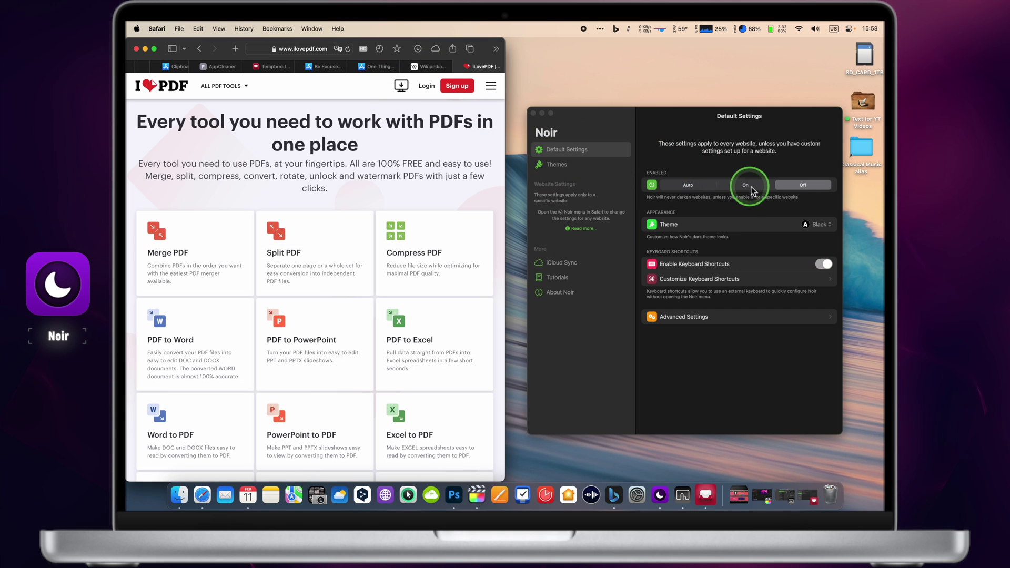
click(747, 186)
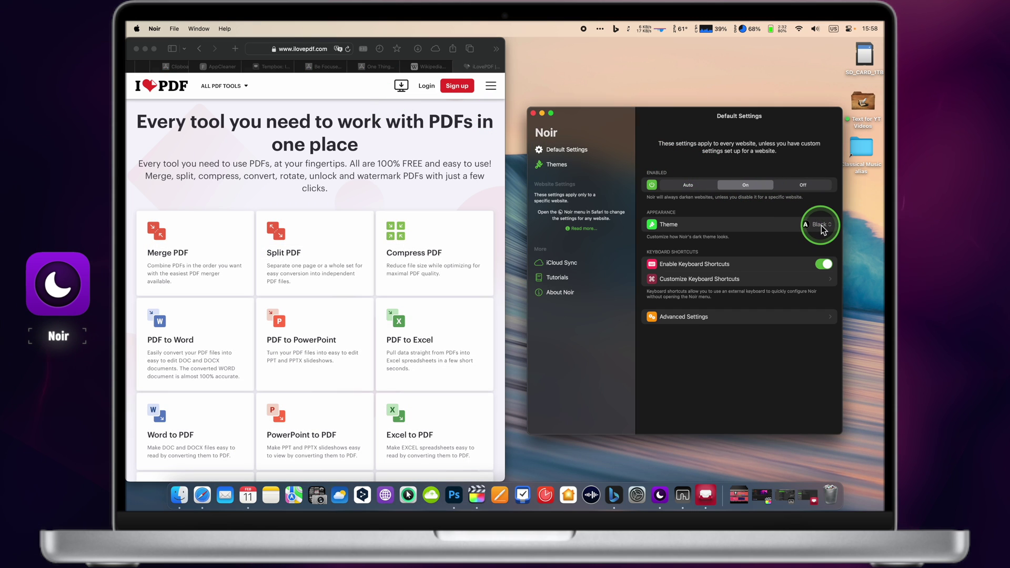
- Preview the iLovePDF page with Noir's Sepia theme
click(823, 228)
click(817, 265)
click(412, 182)
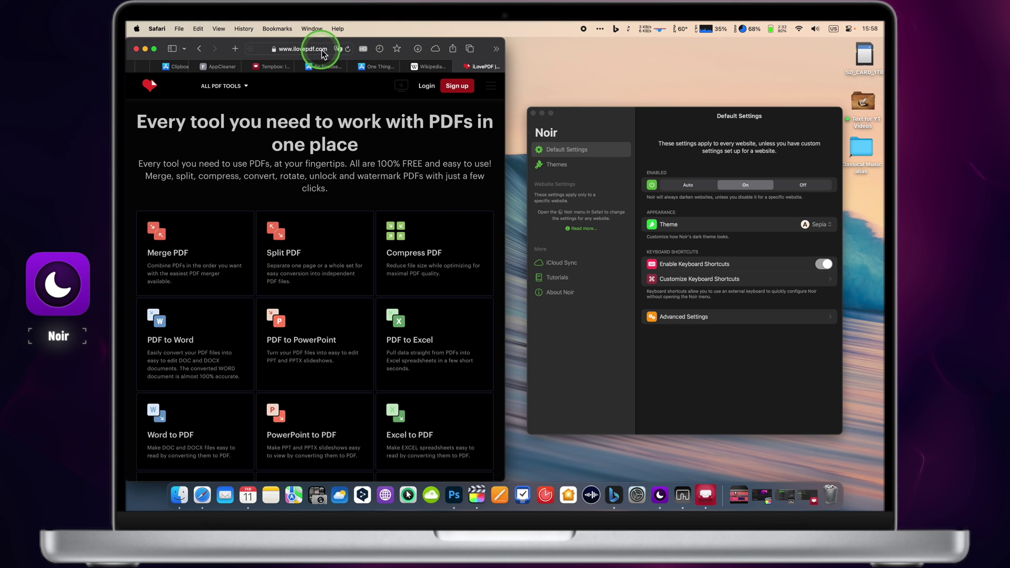
scroll(387, 161, down, 2)
scroll(387, 159, down, 4)
scroll(386, 159, up, 6)
scroll(387, 159, down, 5)
scroll(386, 159, up, 6)
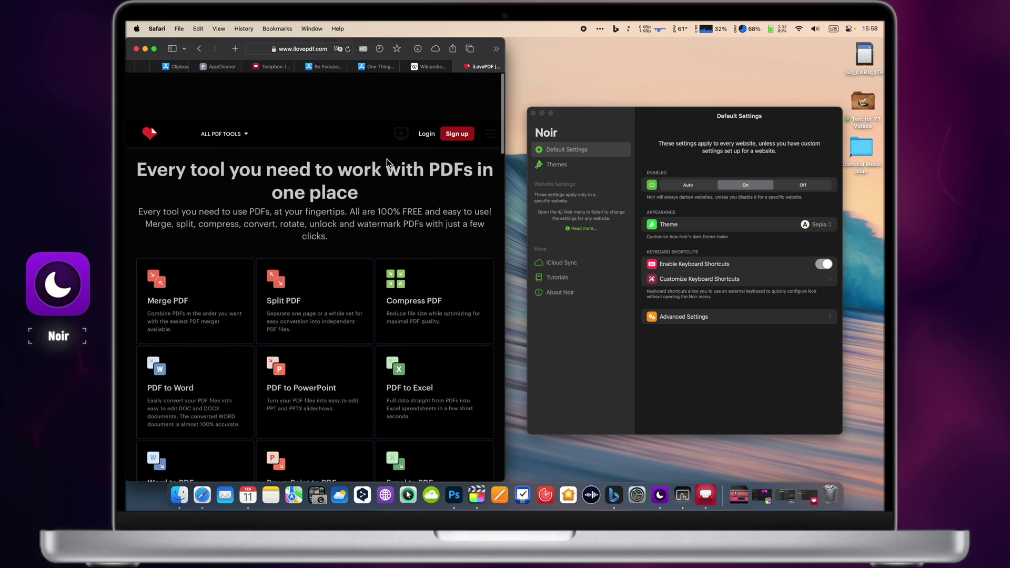
- Try the Dracula theme on the page, then switch back to Black
click(817, 224)
click(823, 276)
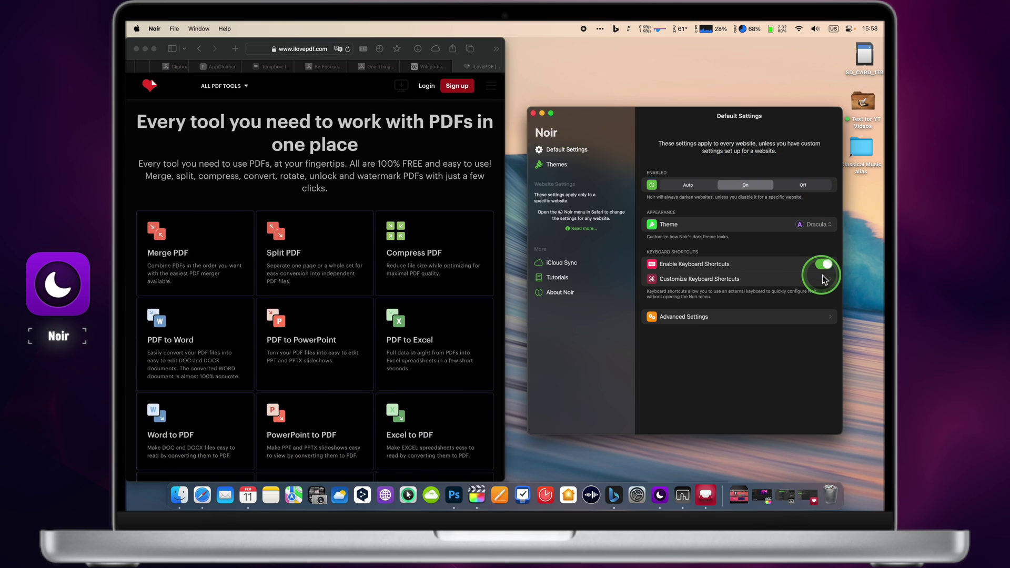
click(441, 160)
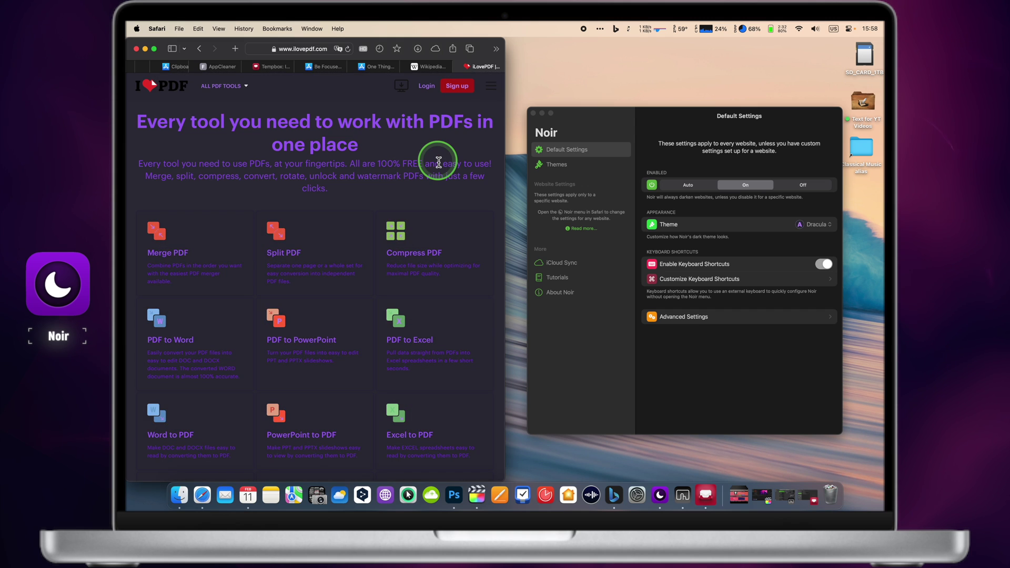
scroll(438, 162, down, 3)
scroll(439, 162, up, 3)
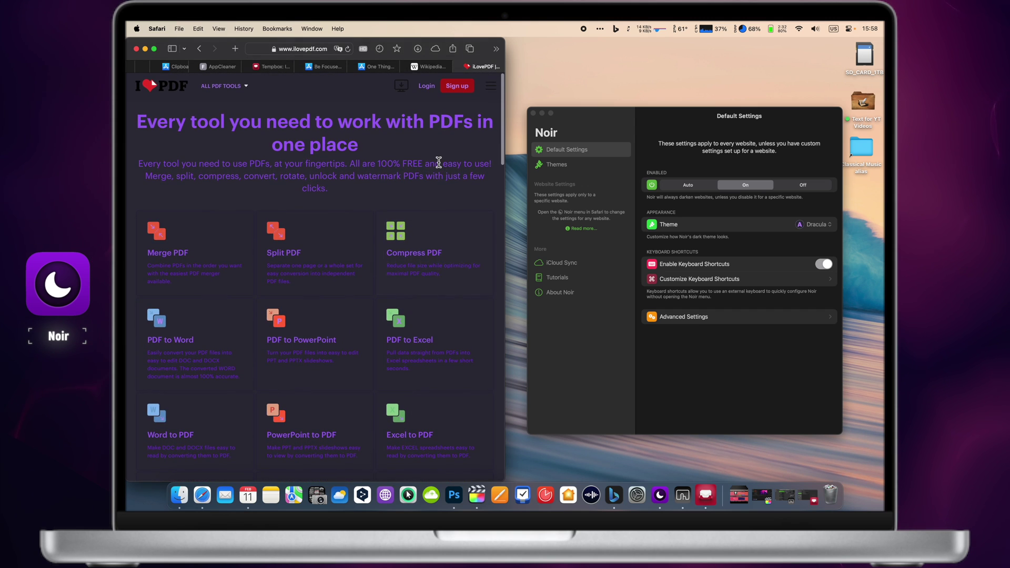
click(817, 224)
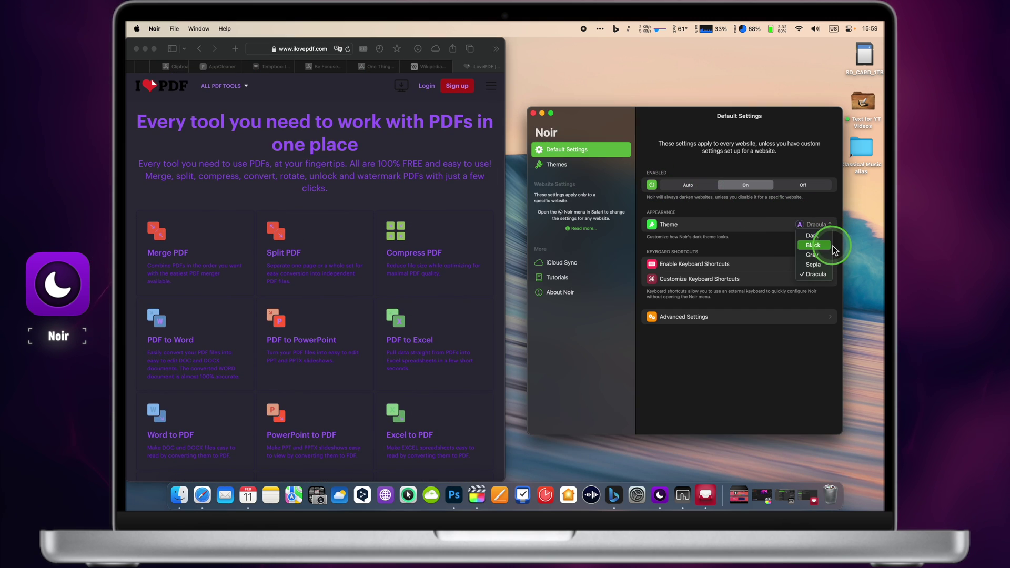
click(823, 245)
click(468, 185)
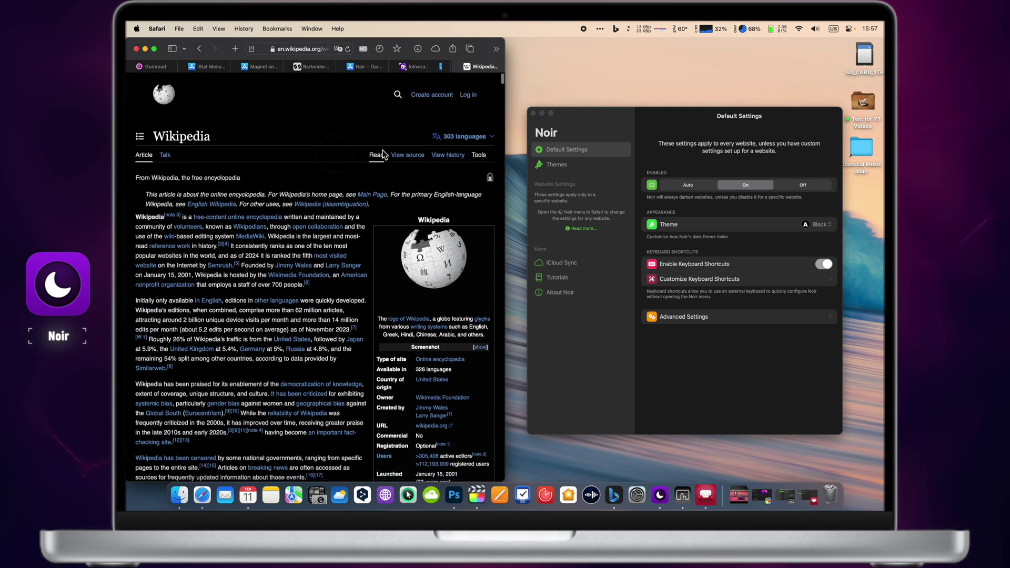
- Switch Noir's theme to Gray and preview the Wikipedia page with it
scroll(425, 156, down, 1)
click(815, 224)
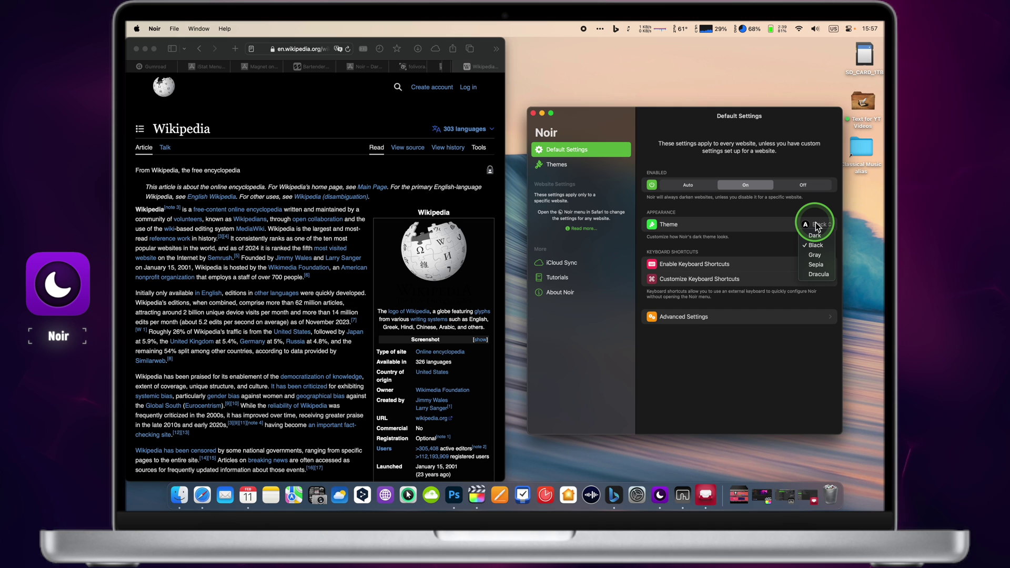
click(819, 254)
click(339, 160)
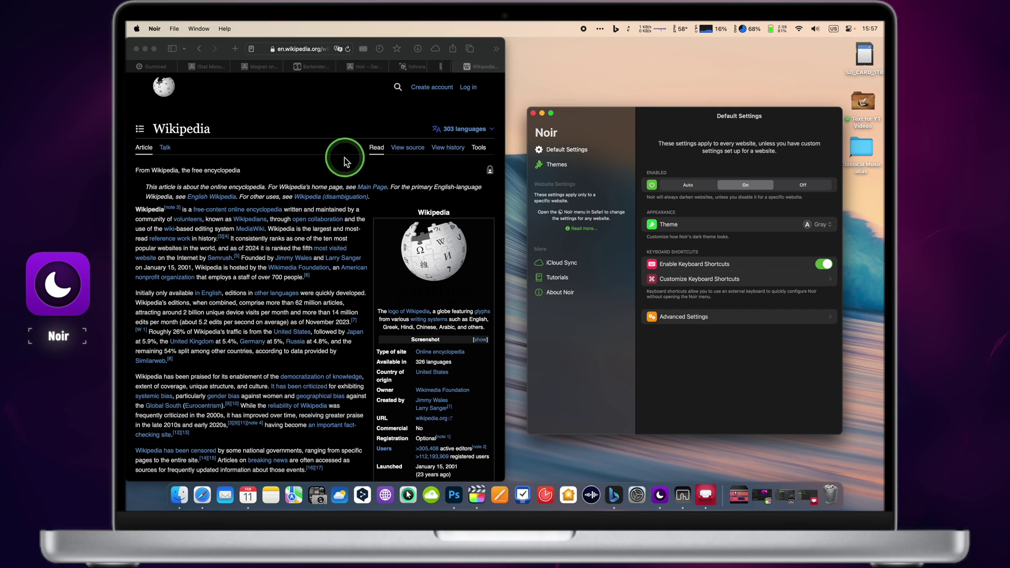
click(304, 165)
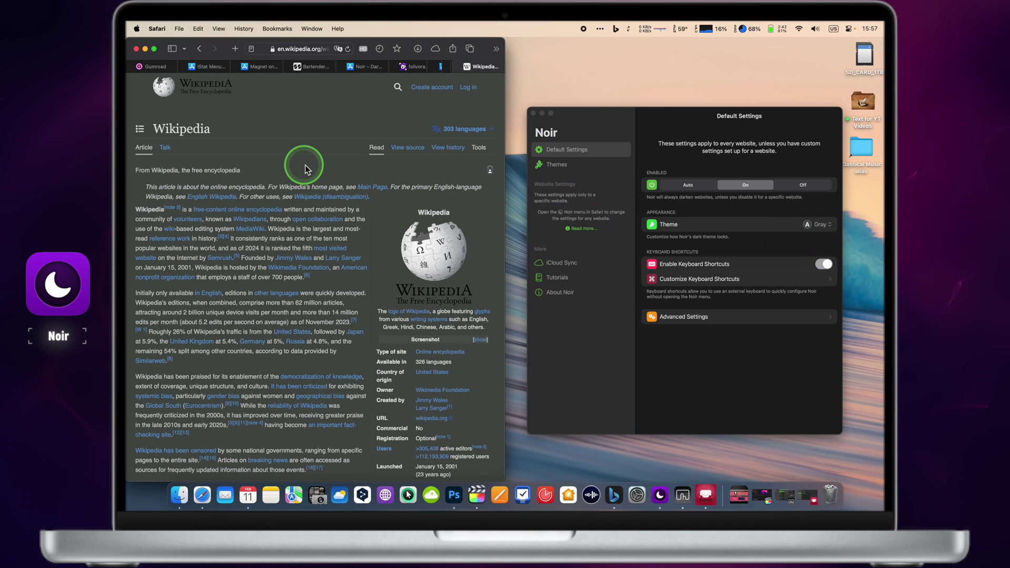
scroll(305, 169, down, 3)
scroll(307, 167, up, 3)
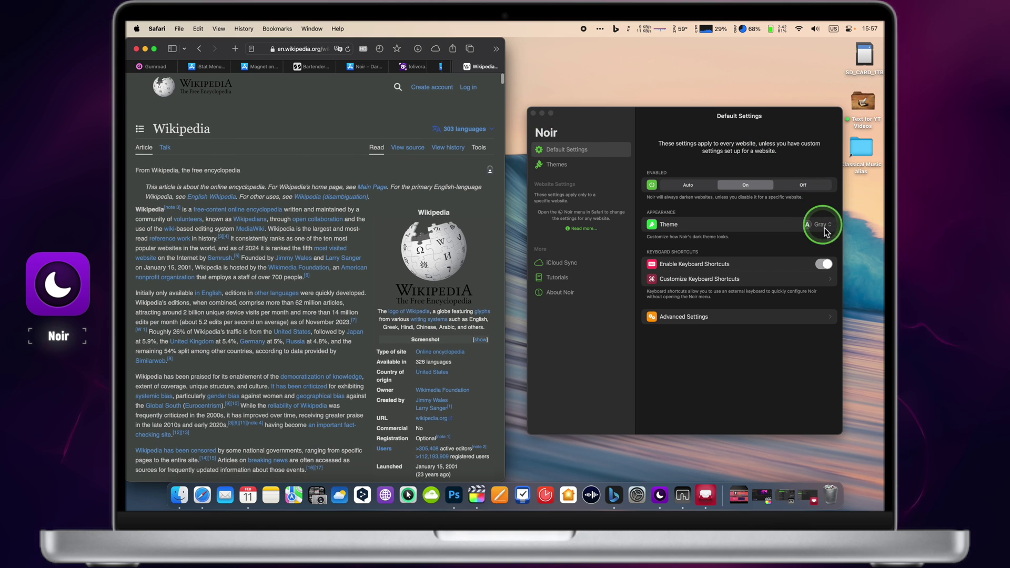
- Set Noir to darken automatically at night only, try the Dark theme, and recheck Wikipedia
click(701, 186)
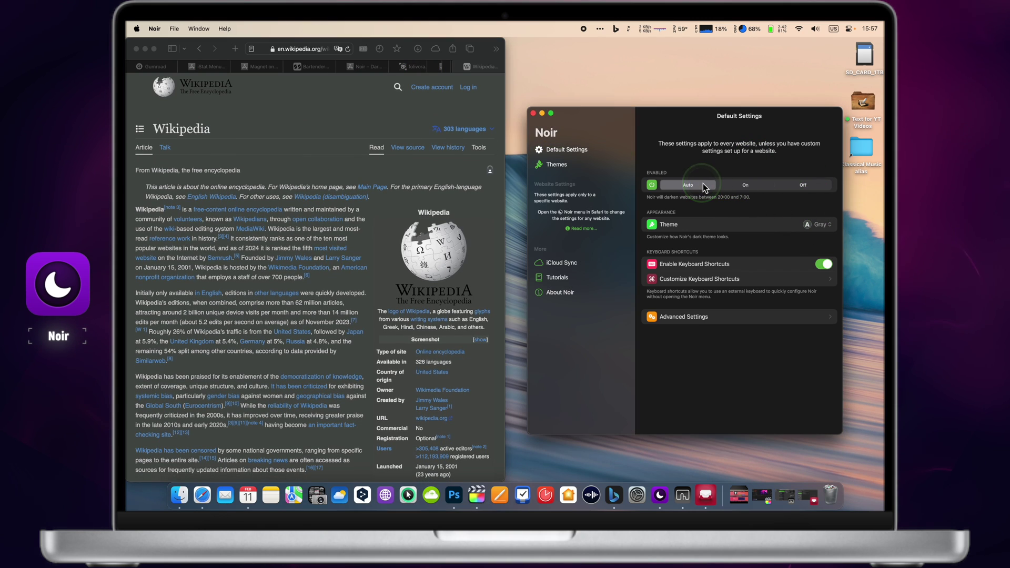
click(823, 225)
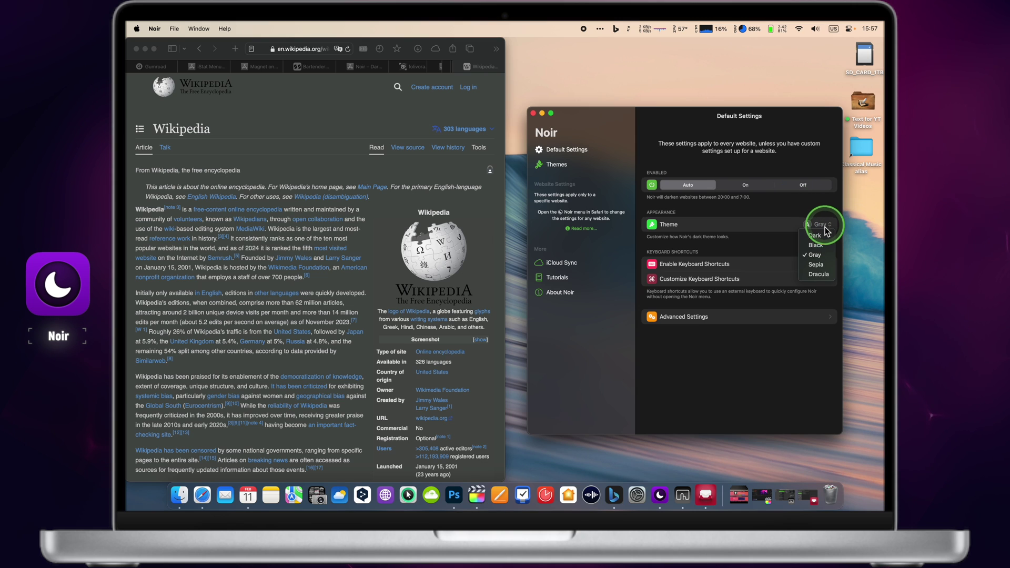
click(824, 235)
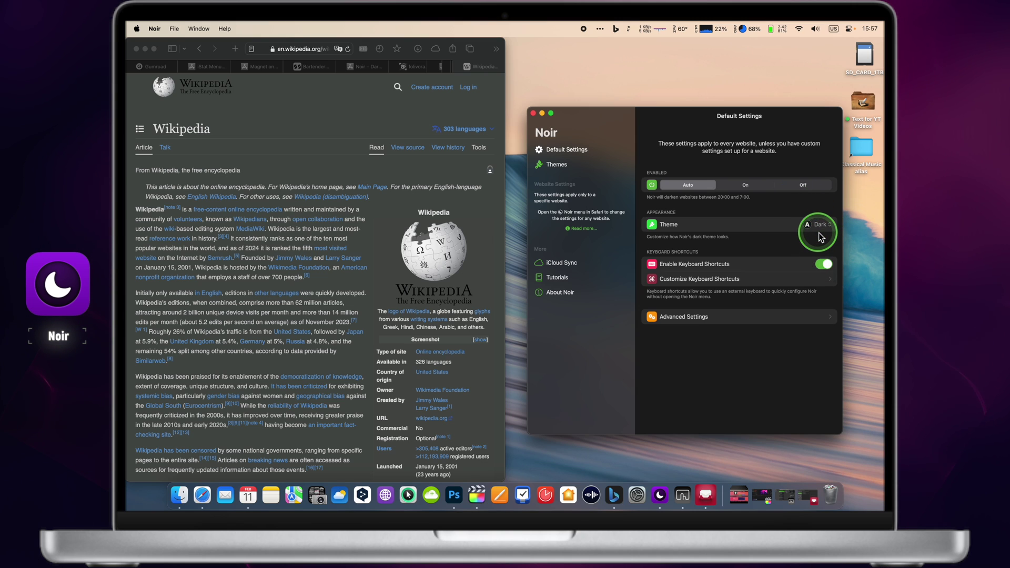
click(818, 232)
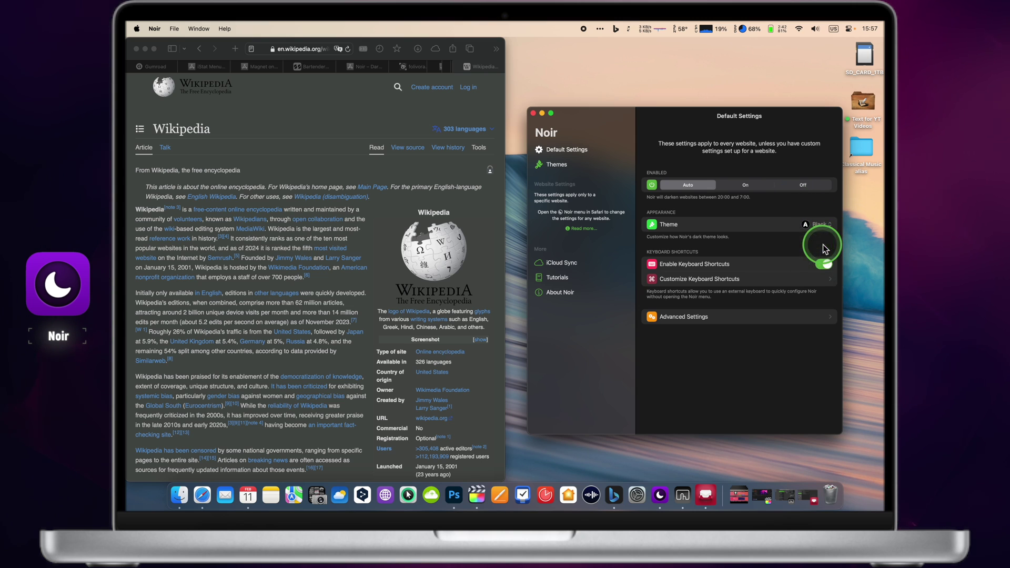
click(227, 42)
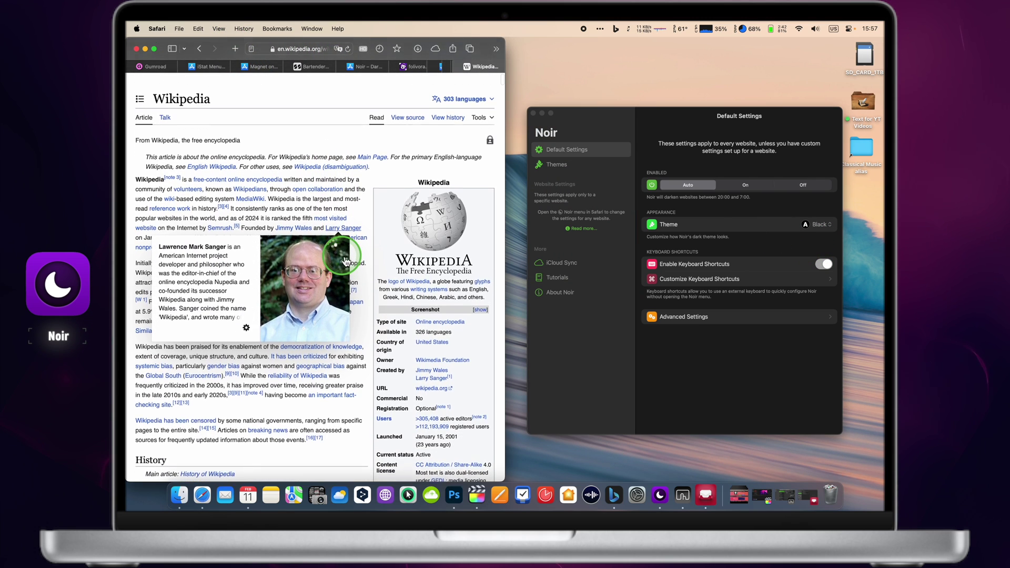
click(751, 184)
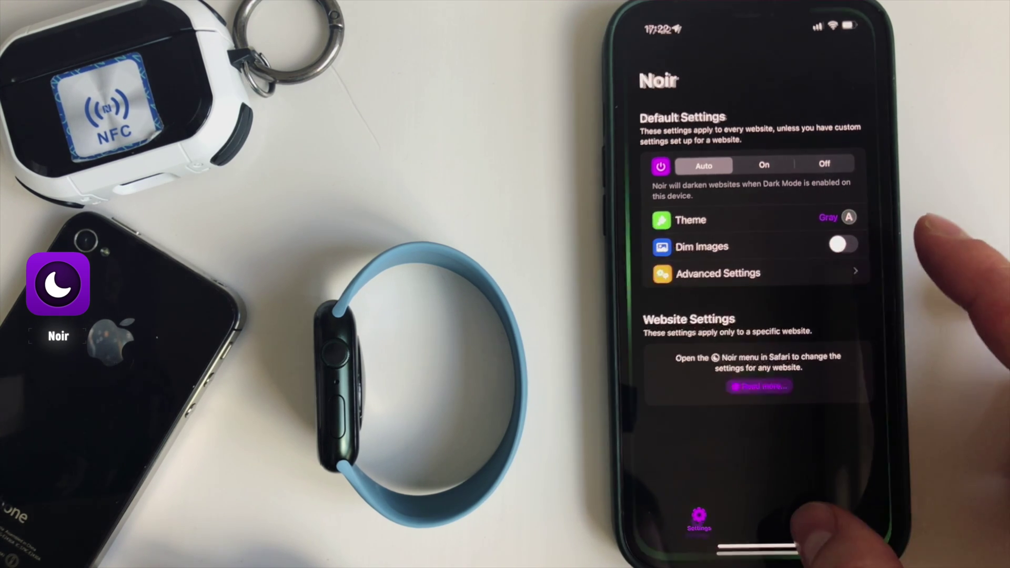
- Open the Noir iPhone app from recent apps and set its theme to Dark
drag(805, 533, 799, 363)
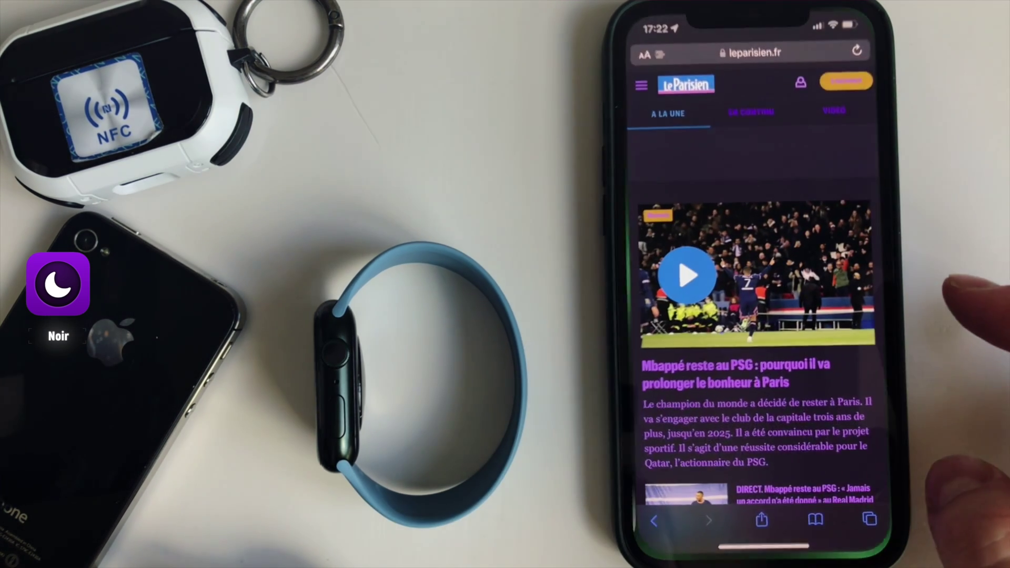
scroll(752, 315, down, 4)
scroll(752, 316, down, 5)
scroll(752, 316, up, 10)
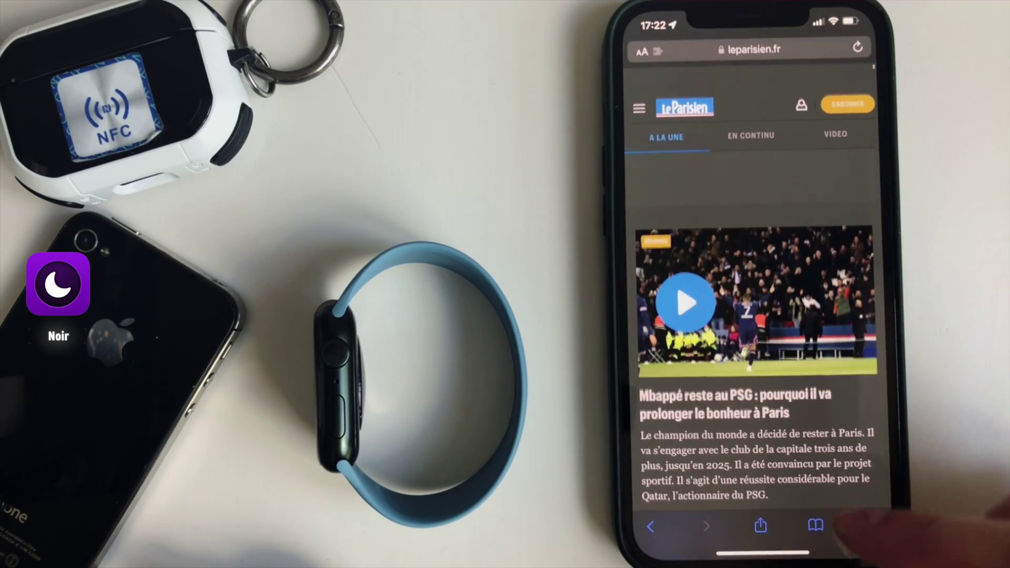
drag(821, 547, 810, 441)
click(778, 399)
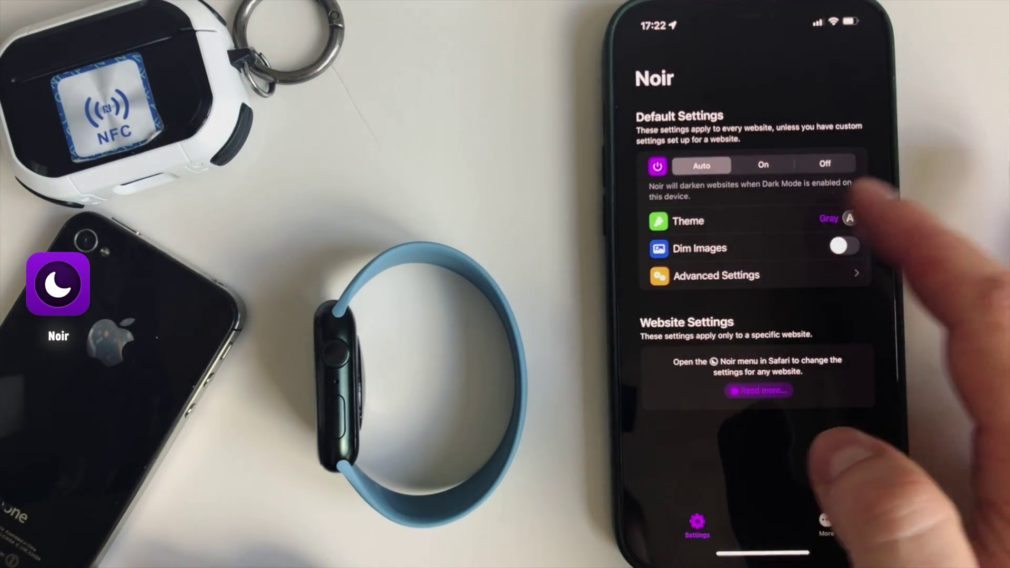
click(848, 218)
click(768, 246)
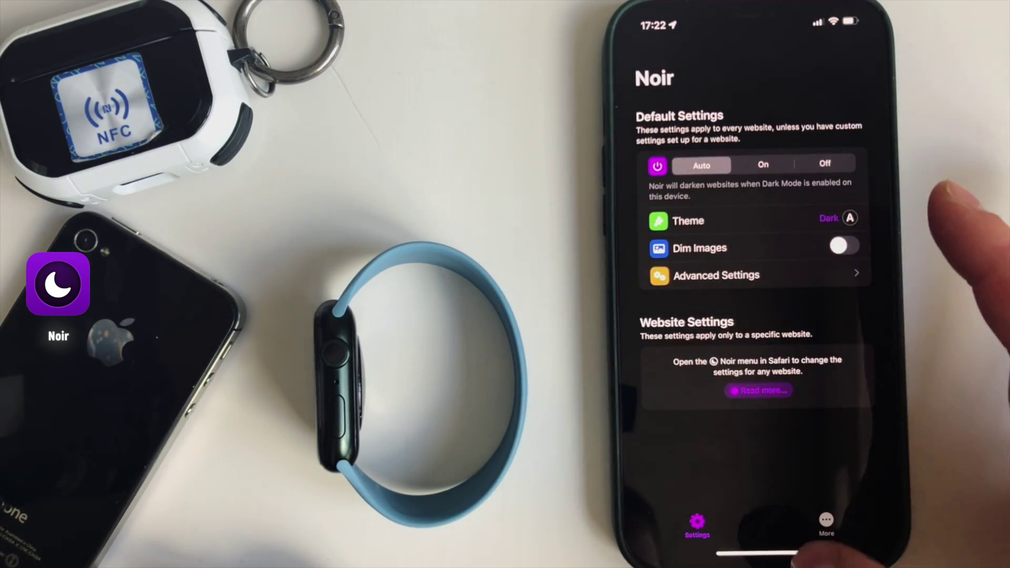
- View the darkened Le Parisien page in Safari, then return to Noir
drag(811, 549, 789, 473)
click(752, 316)
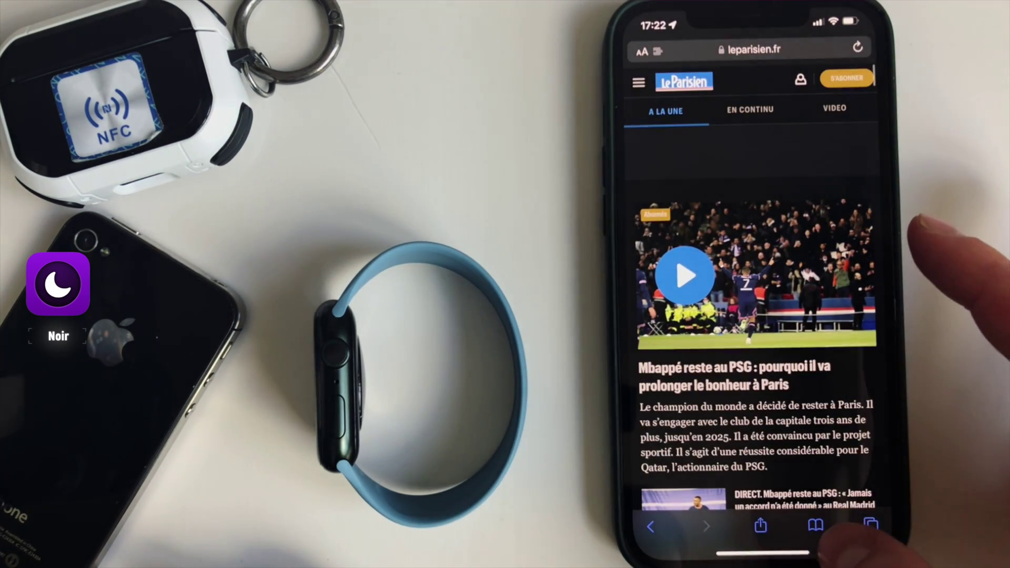
drag(810, 550, 800, 473)
click(757, 326)
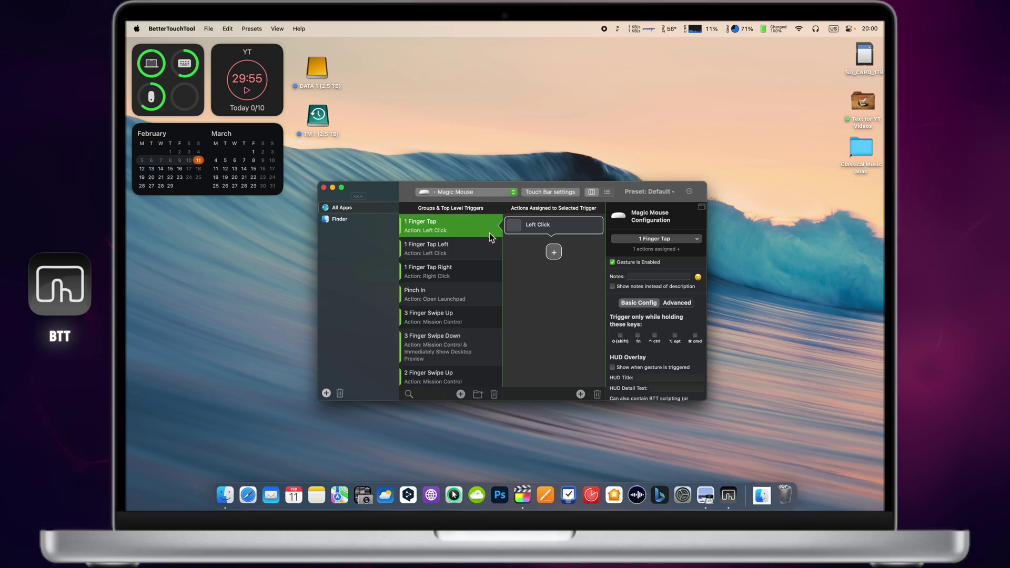
- Switch BetterTouchTool's trigger list to Trackpad gestures
click(494, 193)
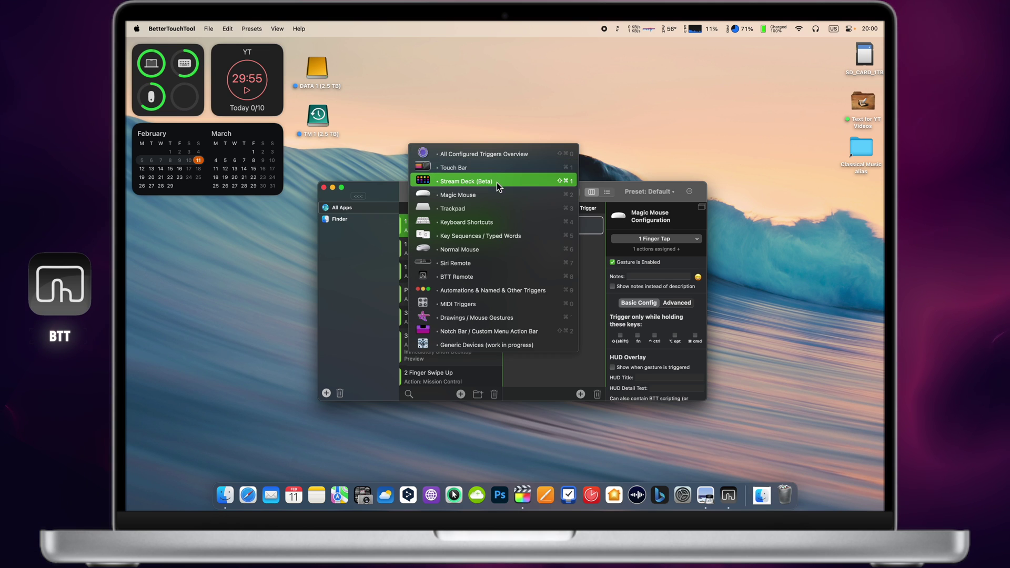
click(497, 194)
click(497, 194)
click(493, 209)
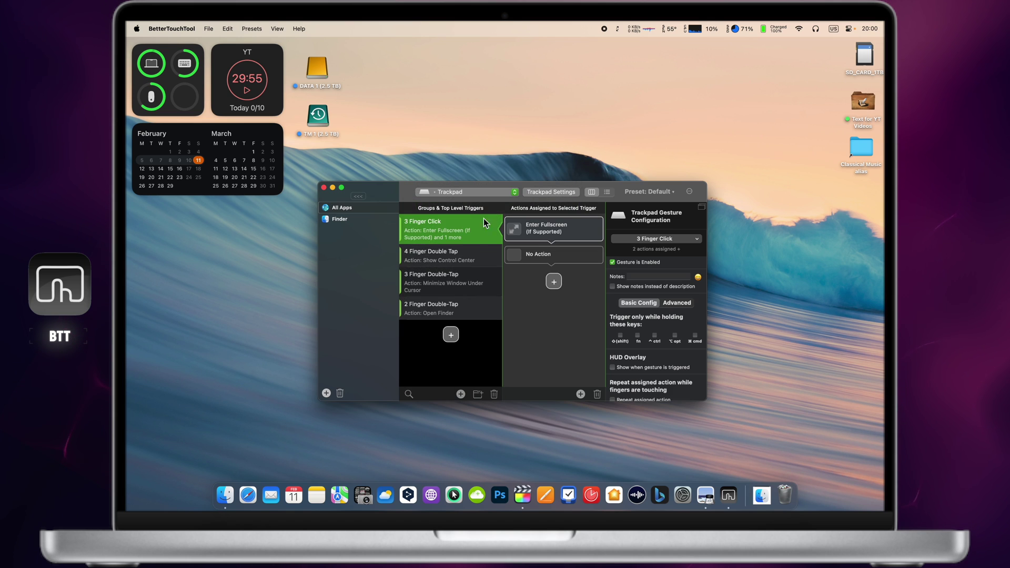
- Inspect the actions for 4 Finger Double Tap, 3 and 2 Finger Double-Tap, and 3 Finger Click
click(466, 253)
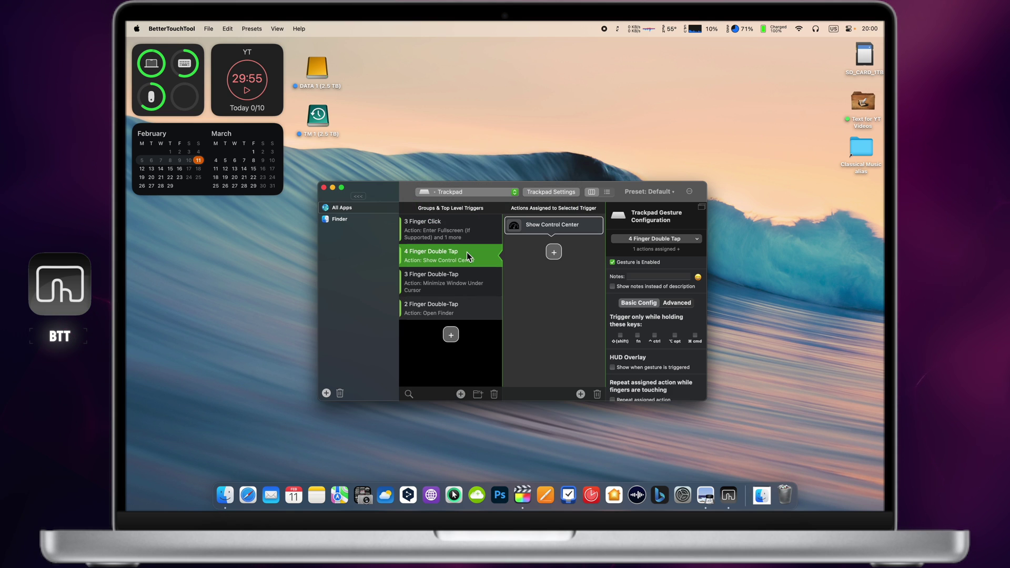
click(464, 278)
click(465, 310)
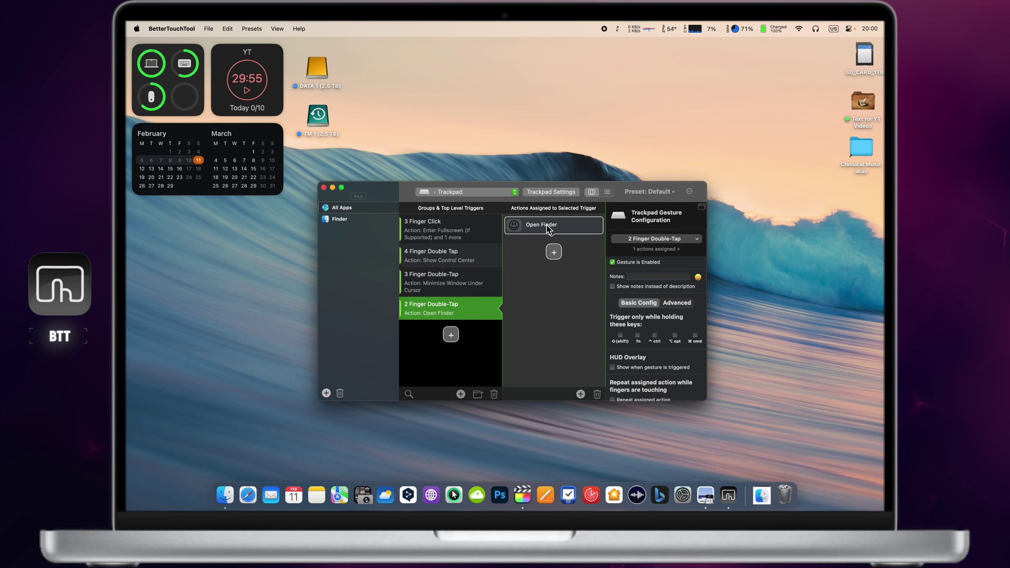
click(477, 282)
click(477, 260)
click(474, 227)
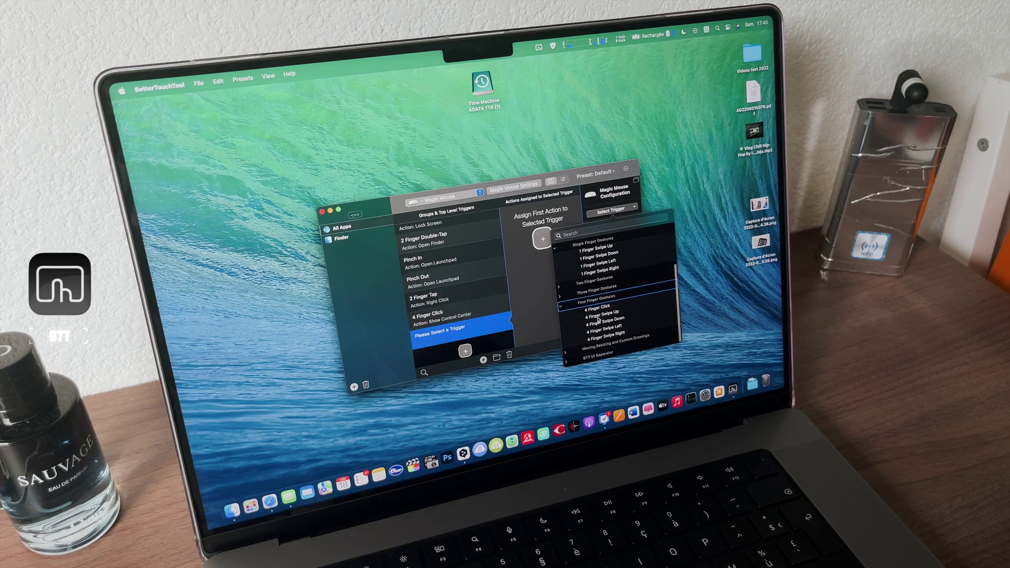
- Add a 4 Finger Swipe Up Magic Mouse trigger and browse the Shortcuts: Uncategorized actions
click(598, 317)
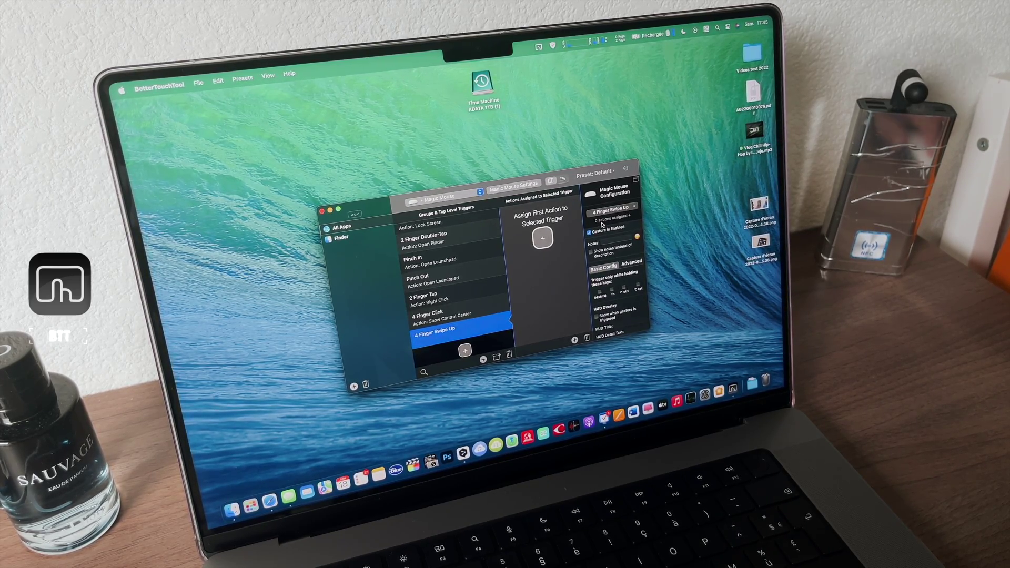
click(604, 221)
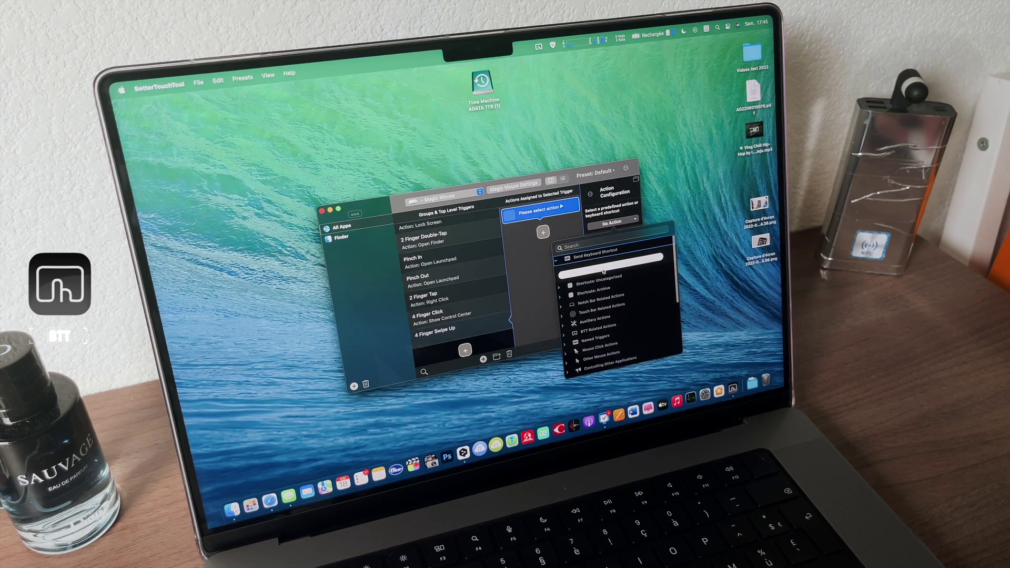
click(598, 270)
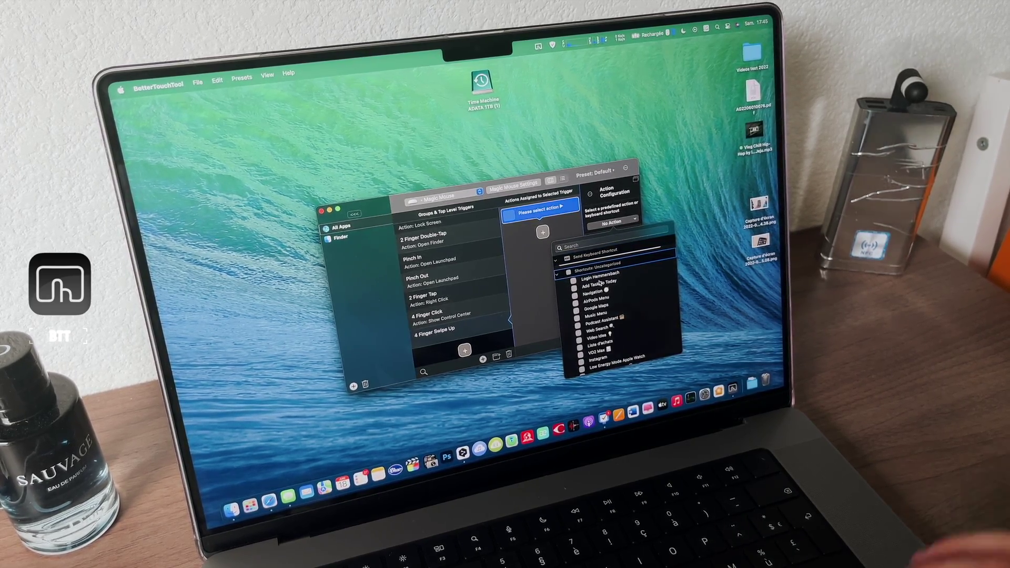
scroll(634, 323, down, 10)
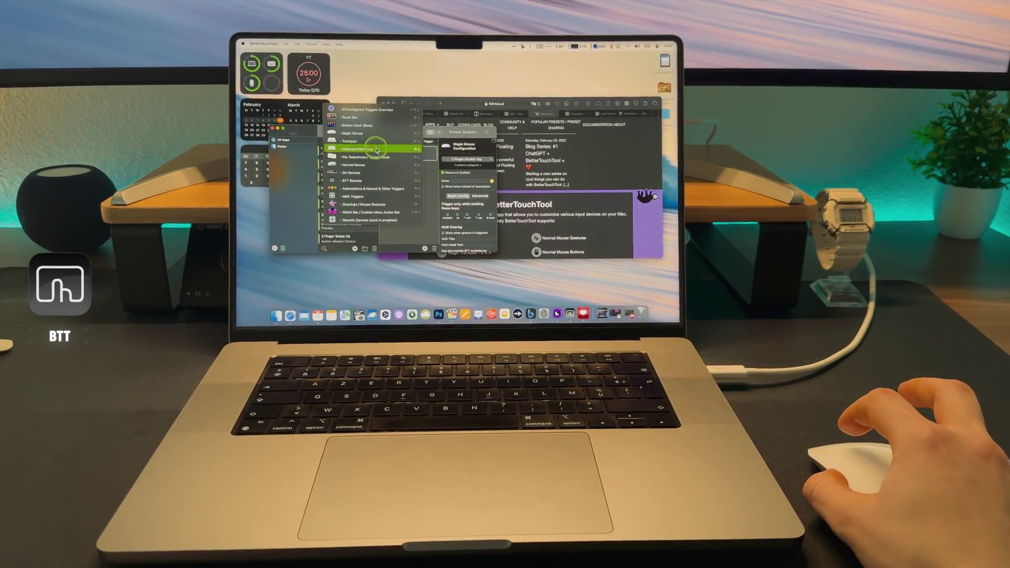
click(381, 161)
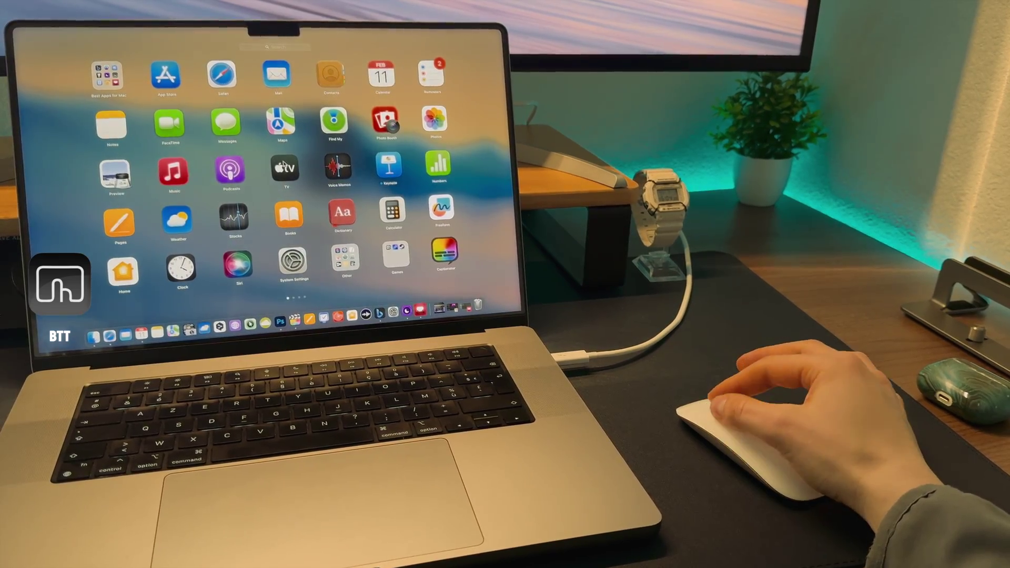
click(286, 168)
click(286, 168)
click(286, 168)
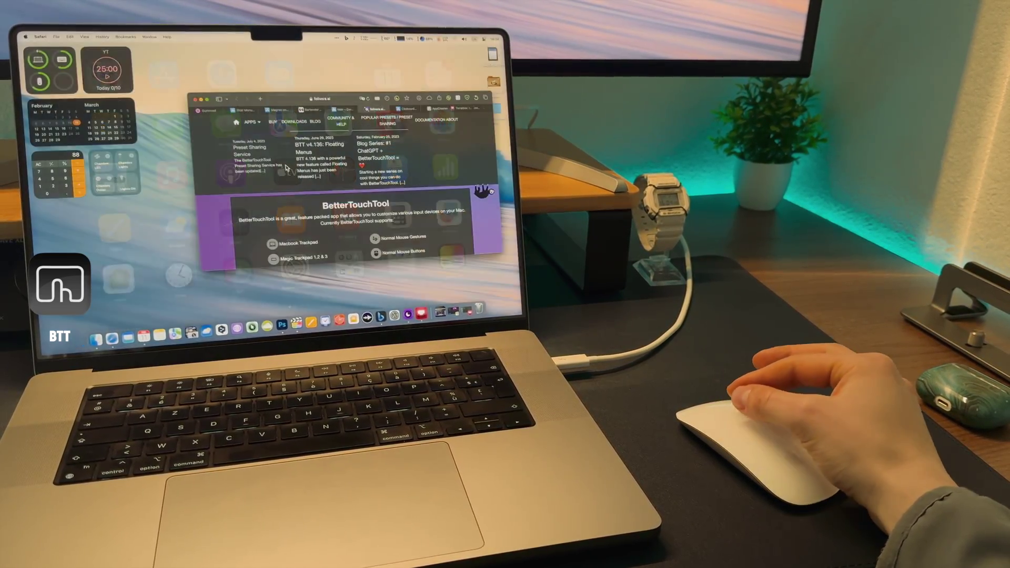
click(286, 167)
click(286, 167)
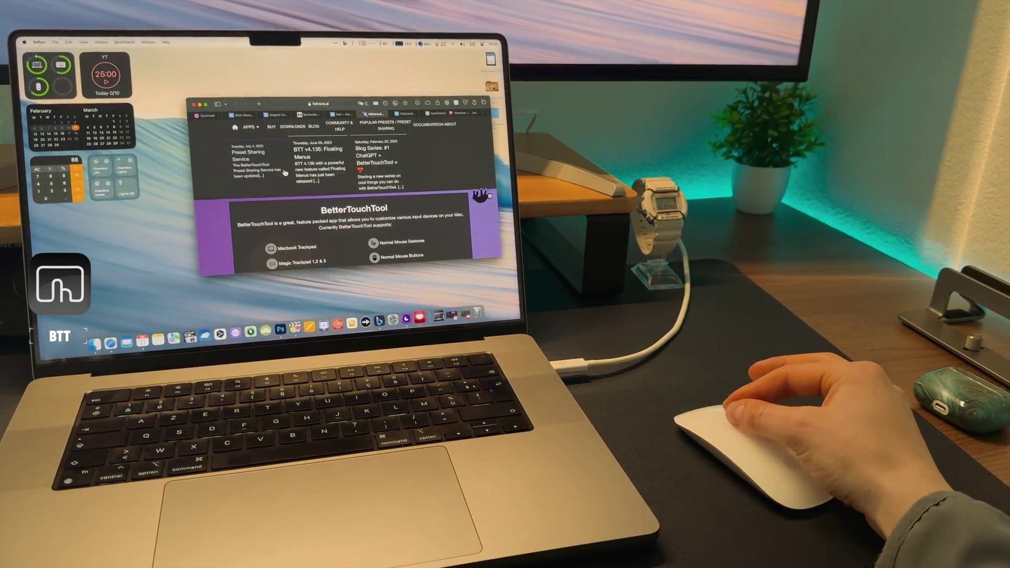
click(285, 173)
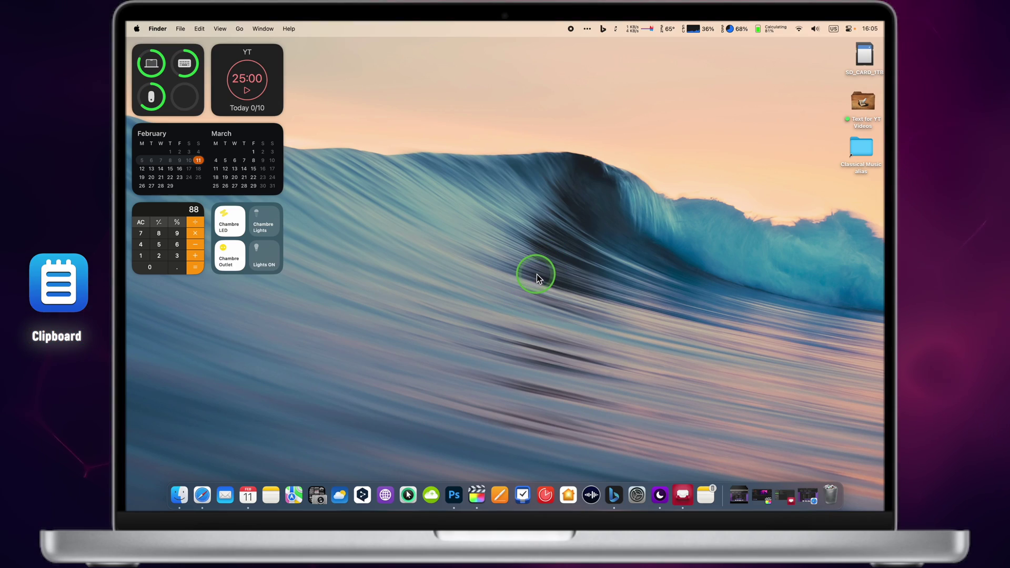
- Open Clipboard Manager's history window from the hidden menu-bar icons
click(590, 30)
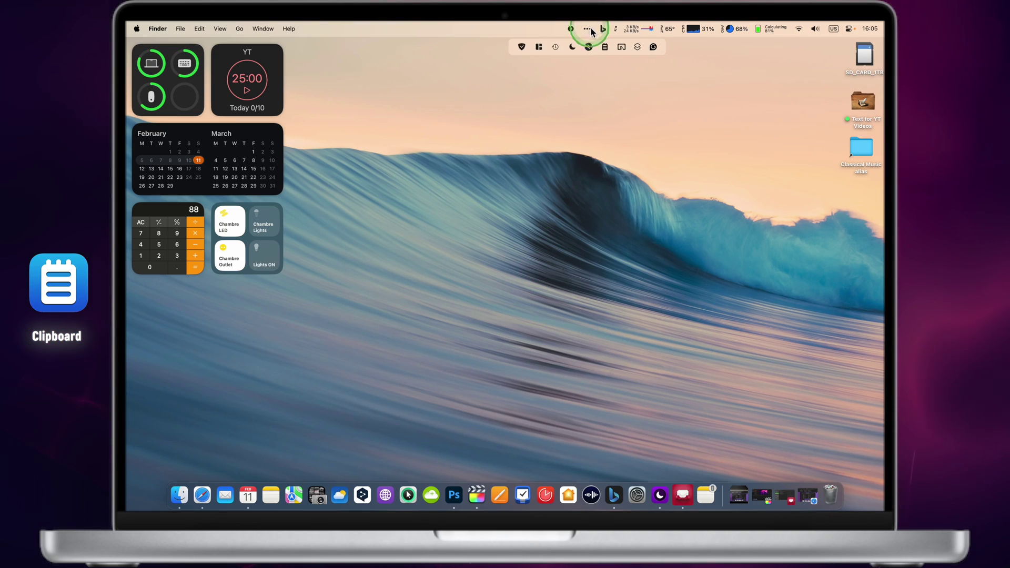
click(605, 47)
click(608, 46)
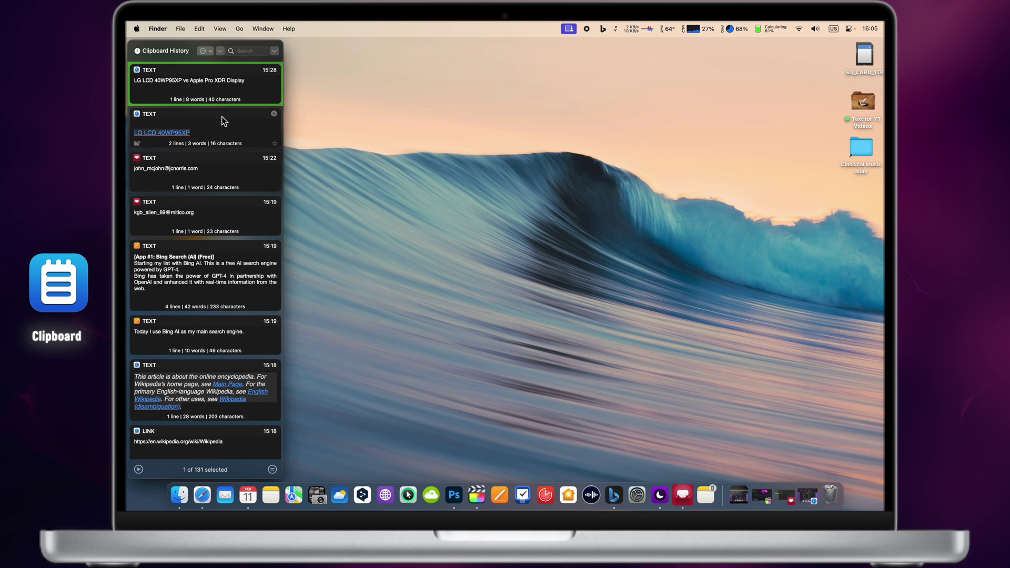
click(229, 233)
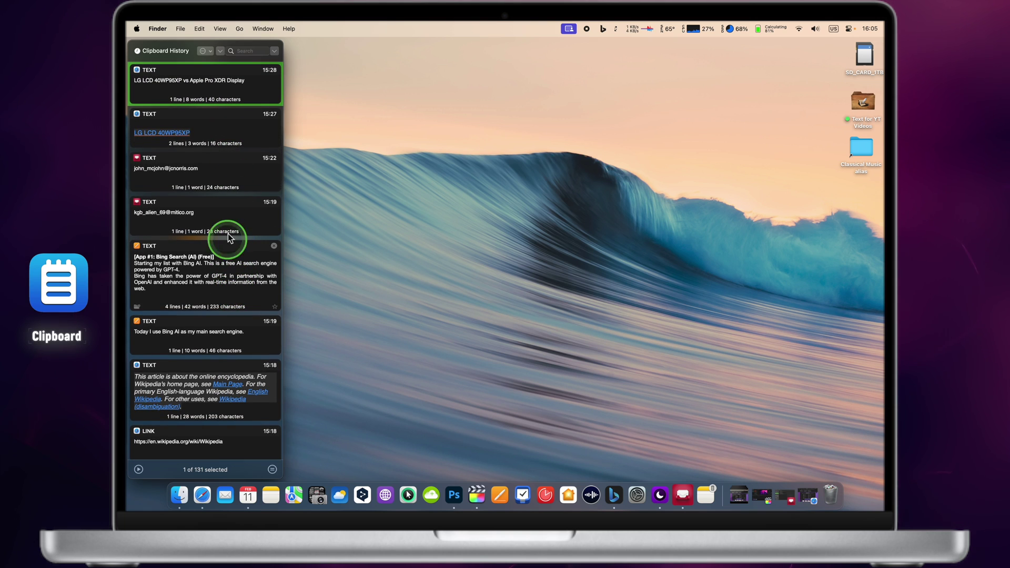
- Select the BetterTouchTool heading in Safari and open the Clipboard History panel
click(219, 496)
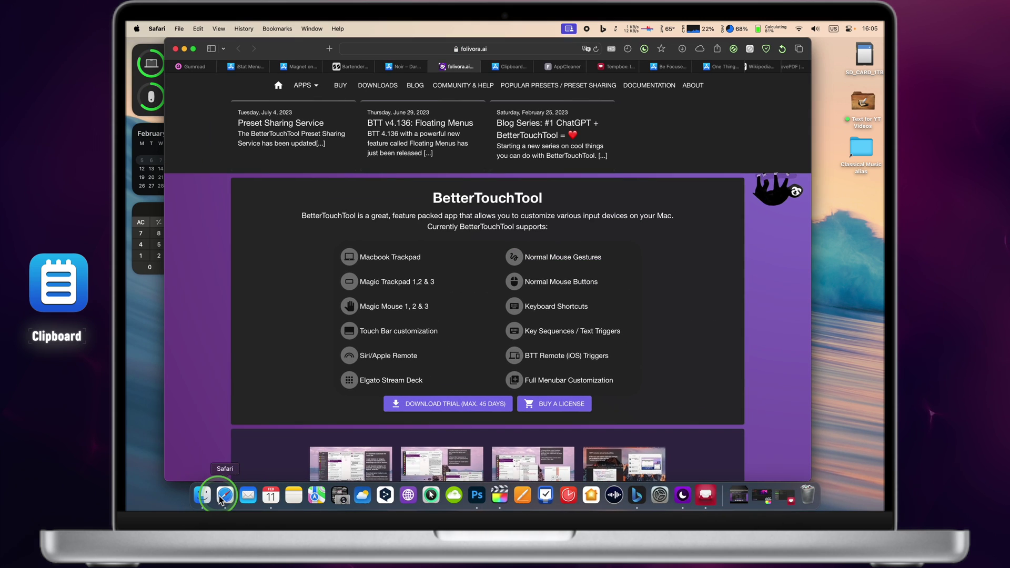
drag(542, 197, 430, 195)
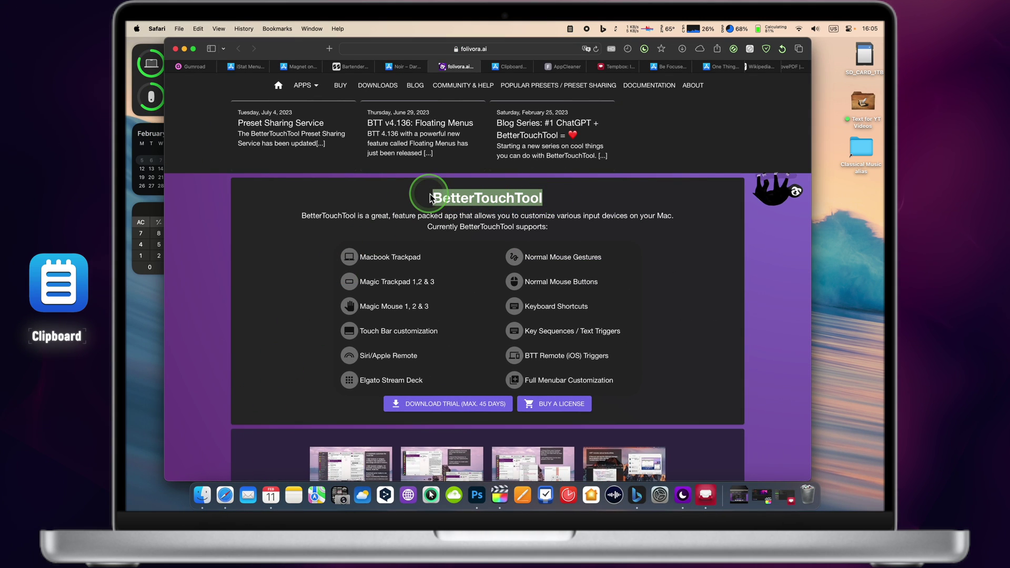
click(603, 31)
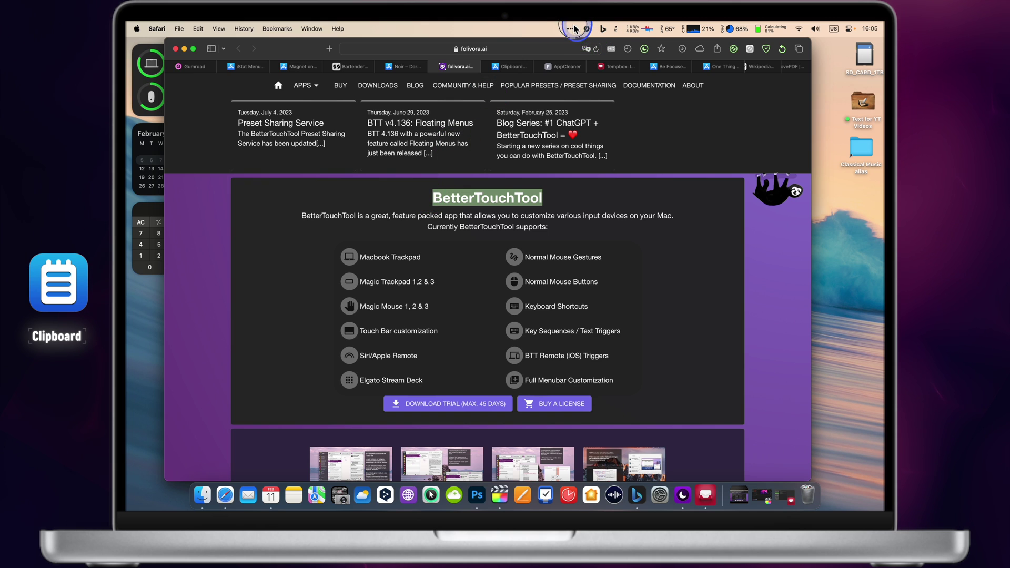
click(573, 29)
click(590, 48)
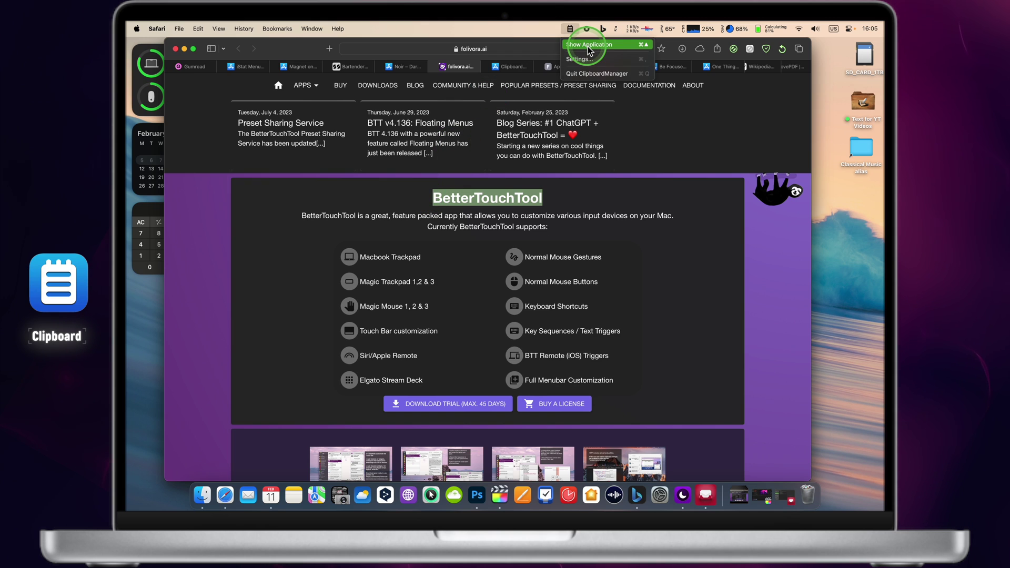
click(588, 45)
- Star the new BetterTouchTool entry and the Bing Search note as favourites
click(200, 91)
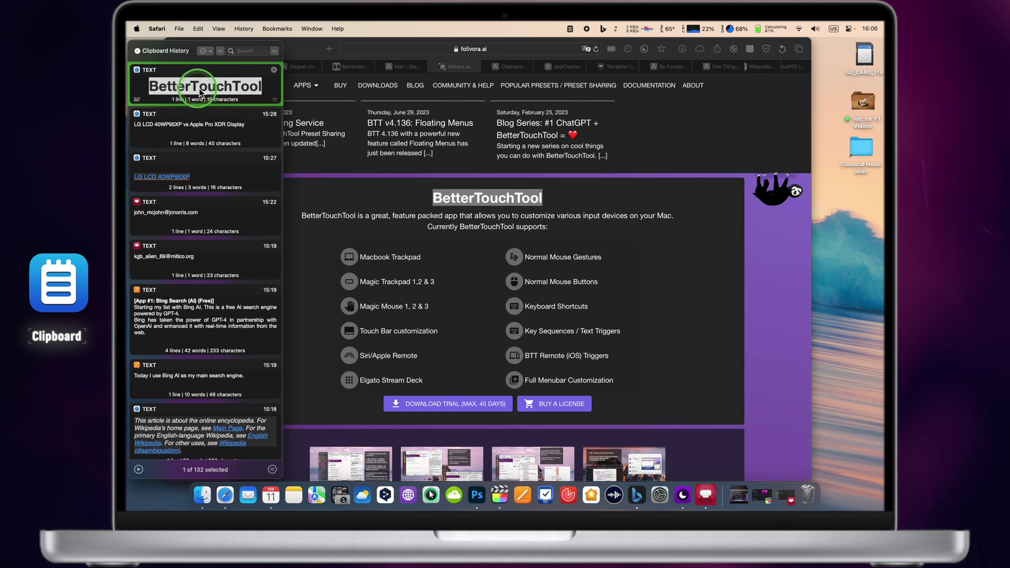
click(275, 100)
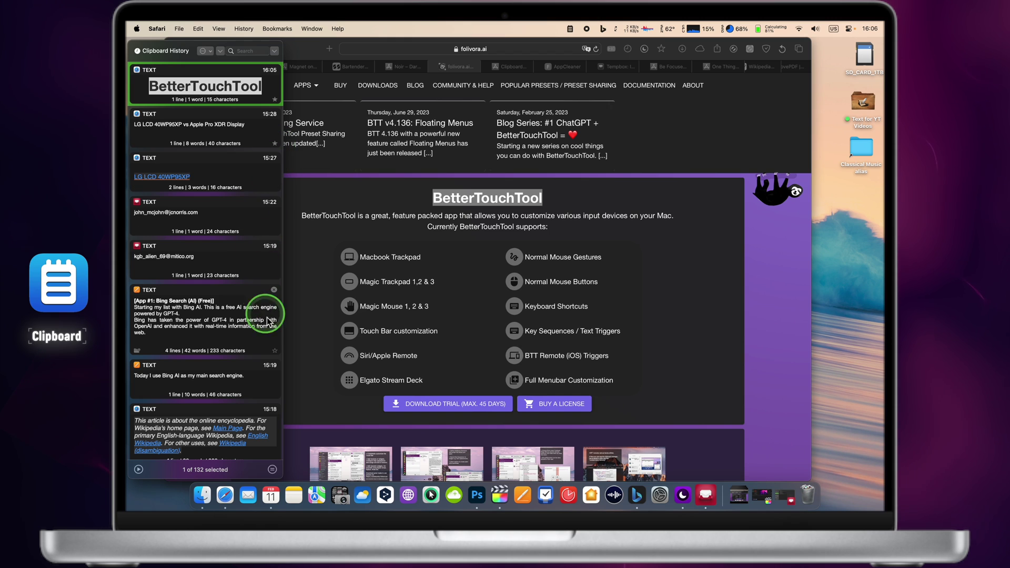
click(275, 351)
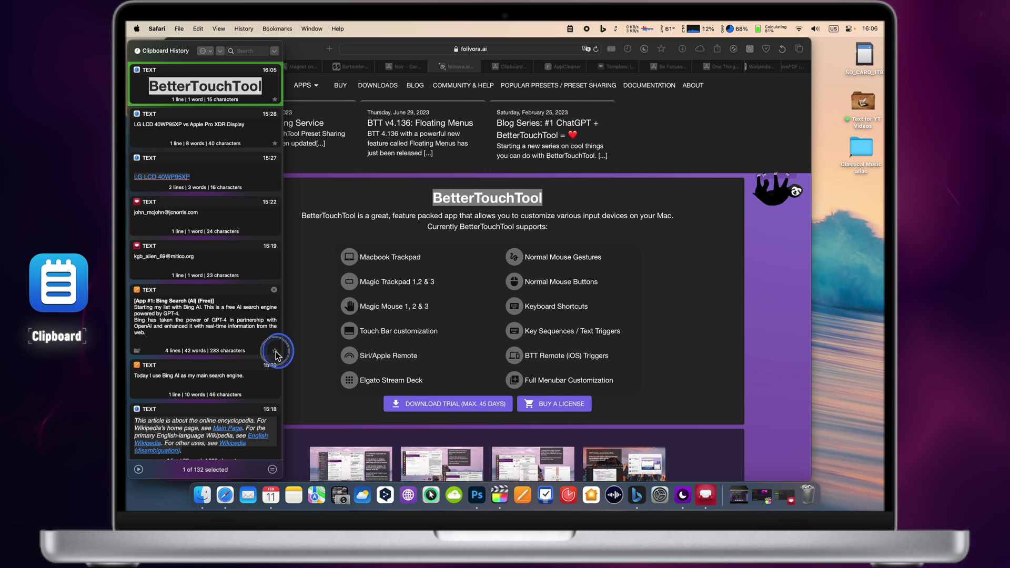
right_click(227, 315)
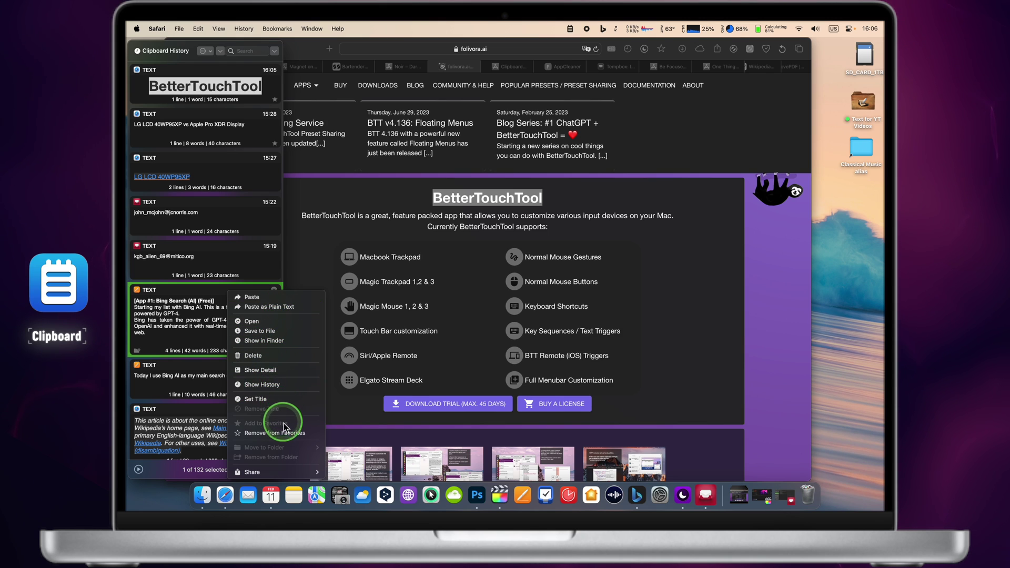
- Search the history for 'test', then clear the search to show all 132 items
click(247, 52)
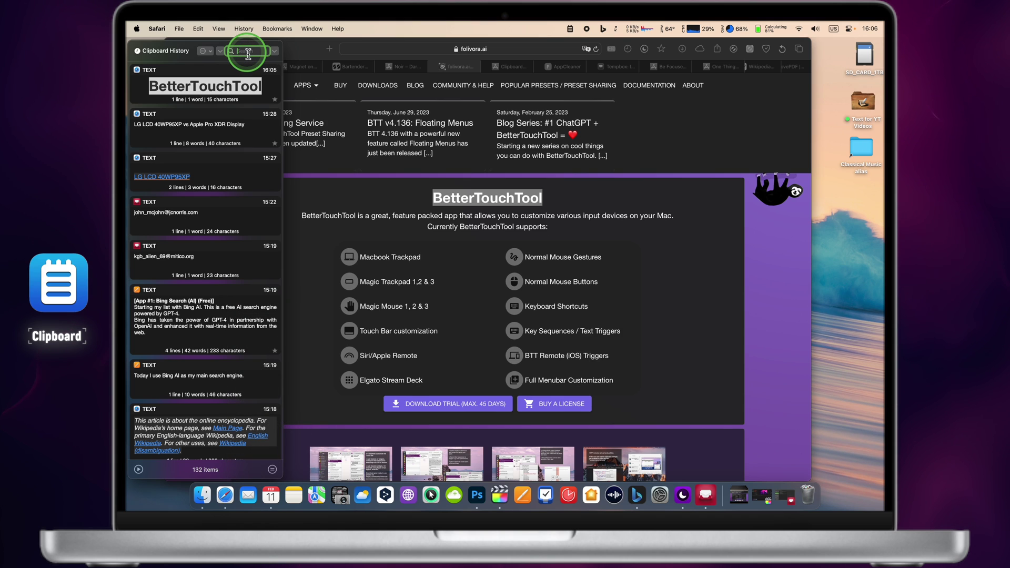
text(test)
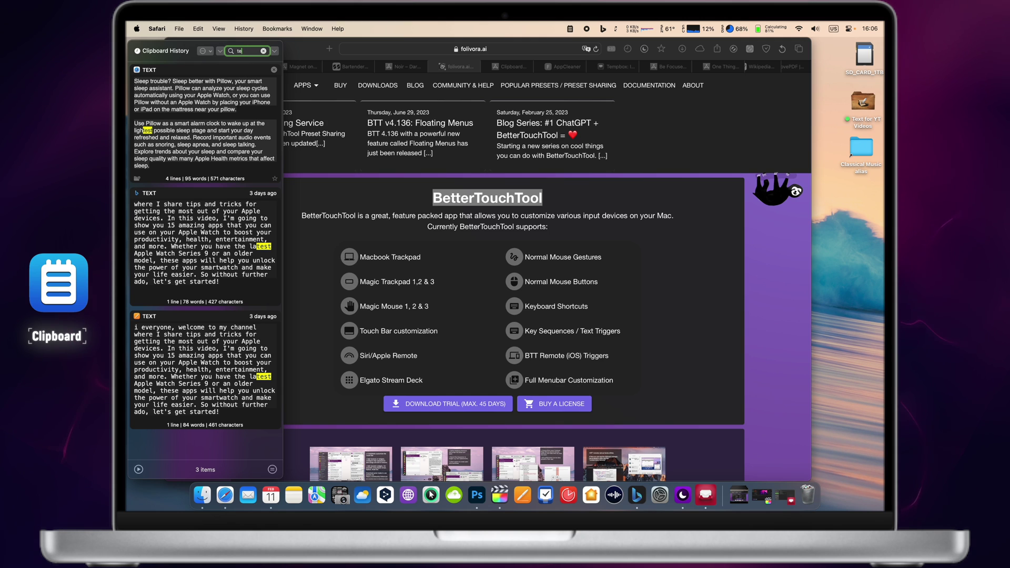
key(BackSpace)
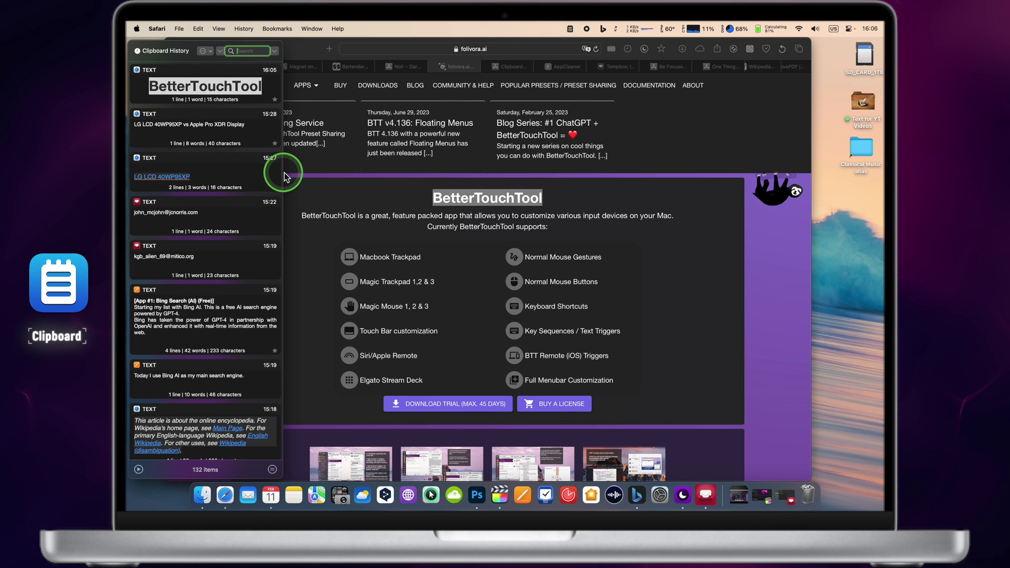
- Minimize Safari and bring up clipboard history with Cmd+Shift+V to inspect an entry's actions
click(295, 43)
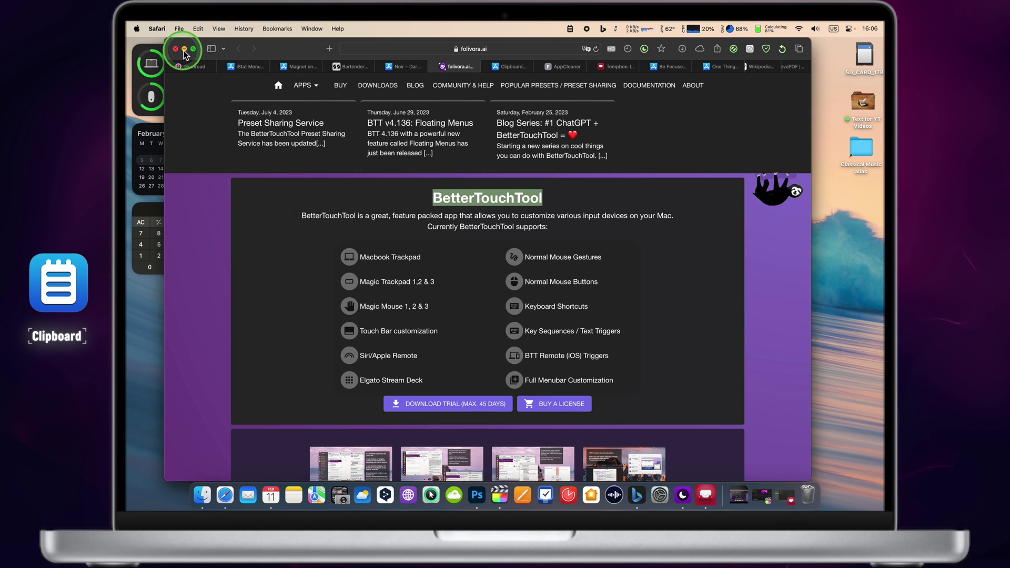
click(184, 49)
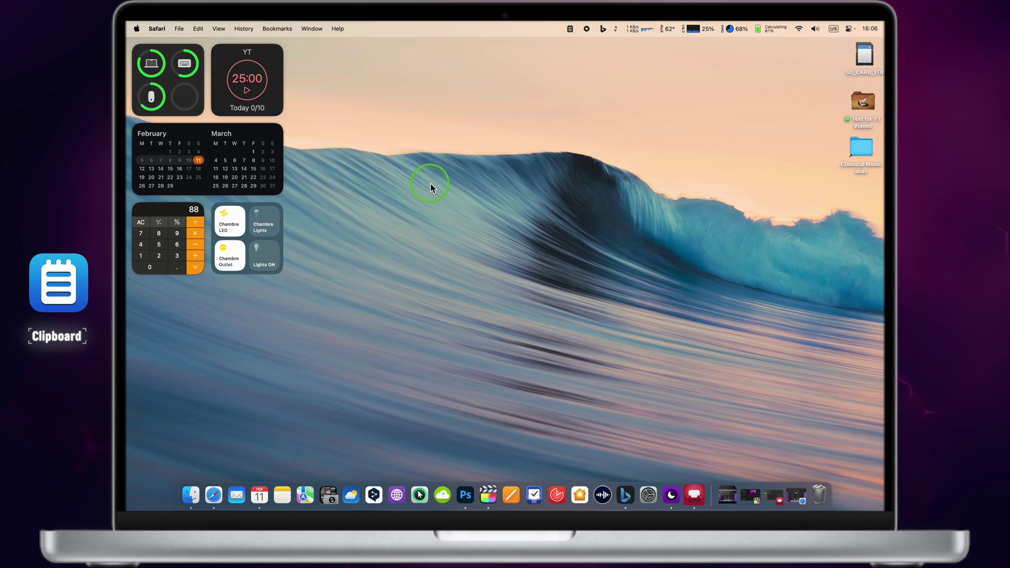
key(super+shift+v)
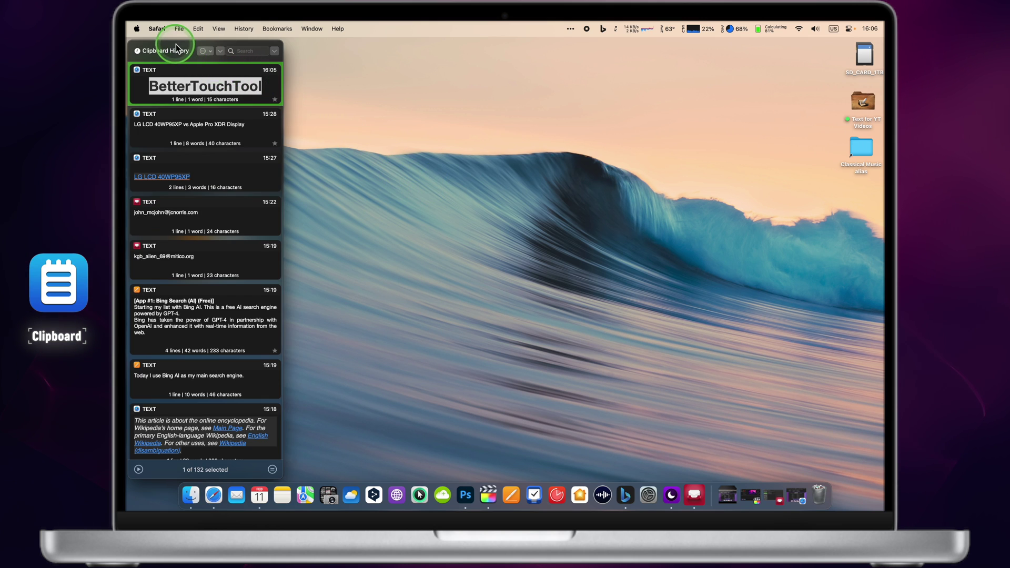
click(180, 51)
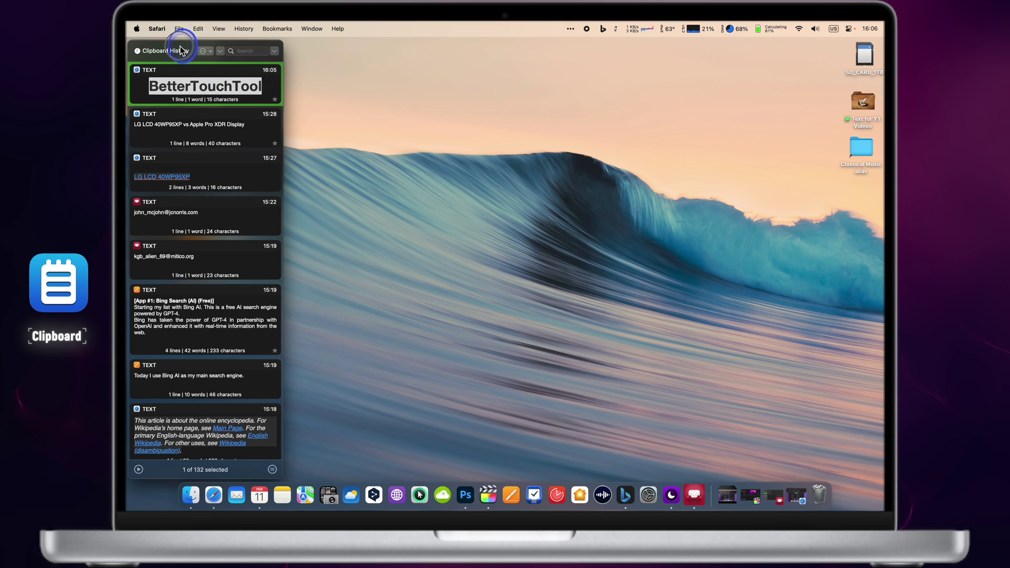
click(208, 51)
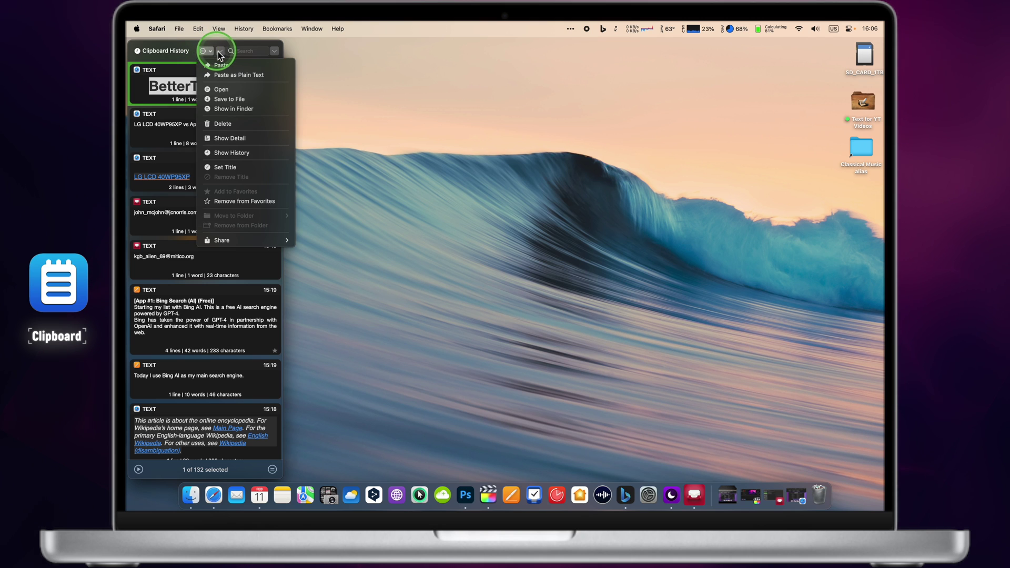
click(203, 51)
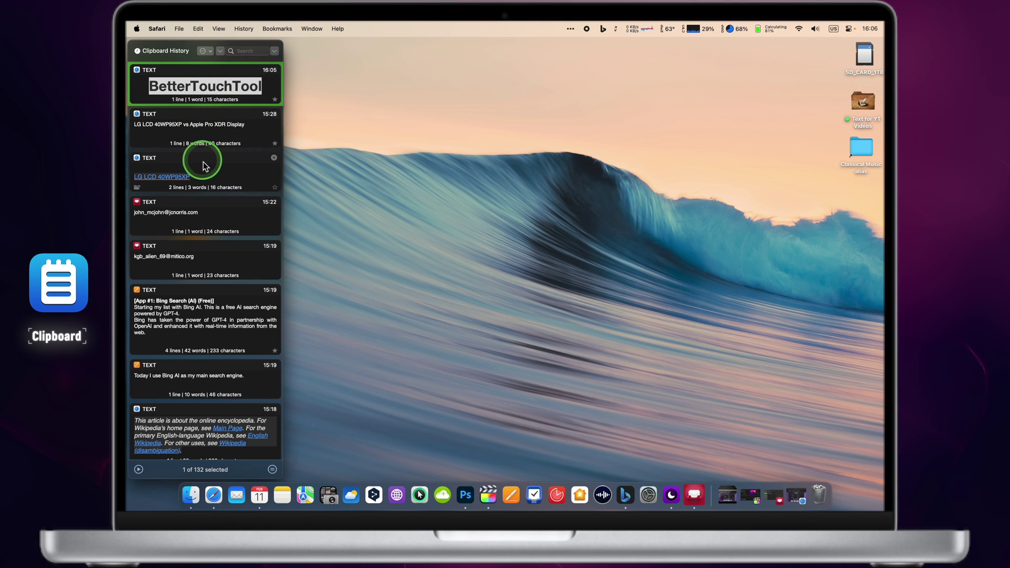
- Restore Safari and select the 'Very easy and light' review on the Clipboard Manager App Store page
click(308, 173)
click(213, 494)
click(494, 213)
click(502, 63)
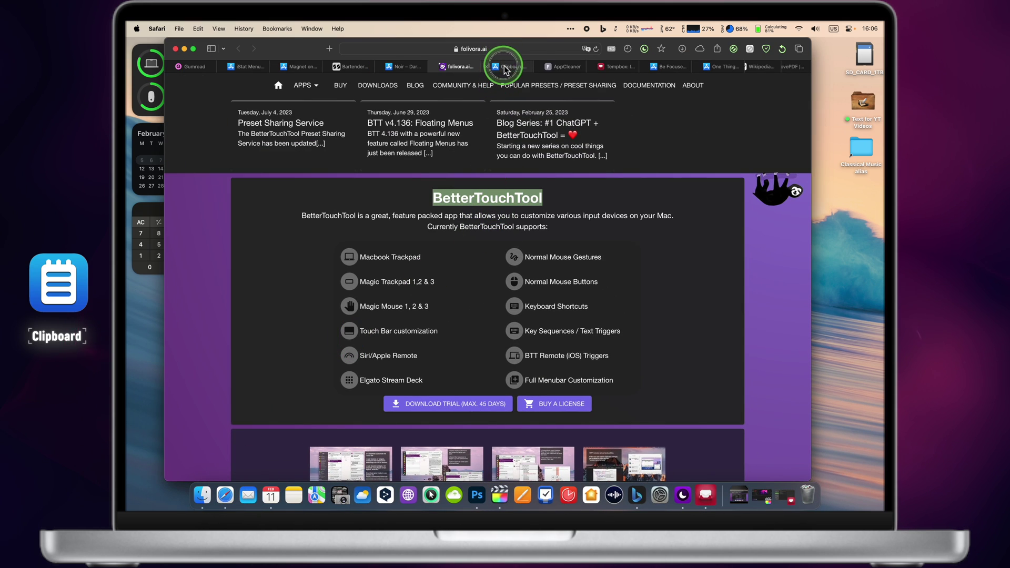
scroll(473, 227, down, 3)
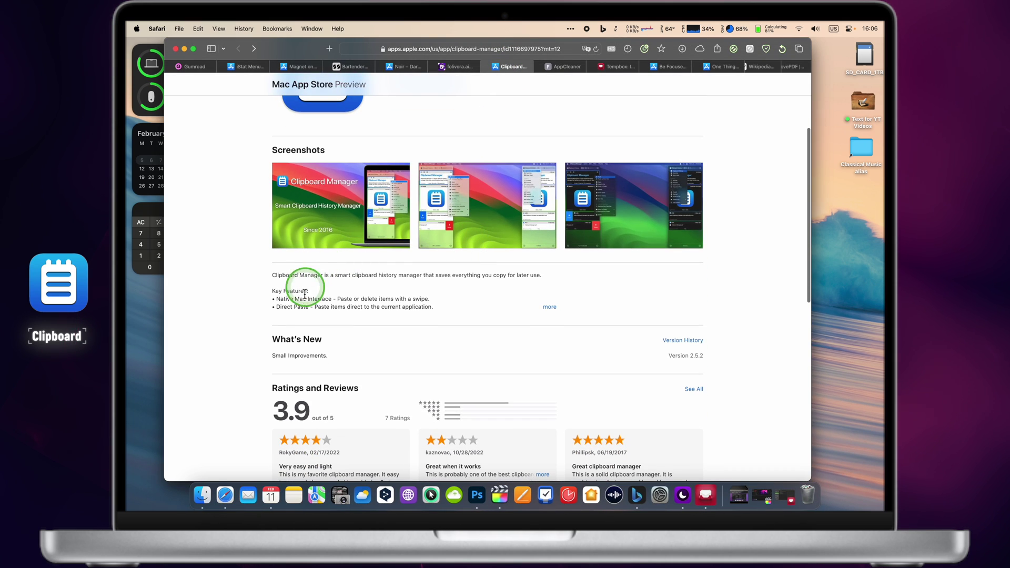
scroll(297, 297, down, 5)
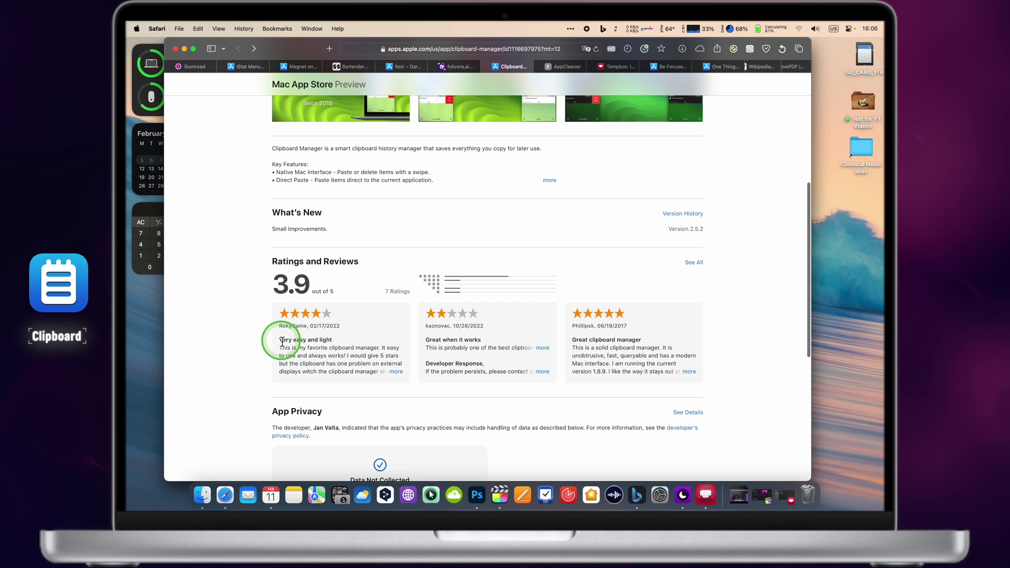
drag(280, 341, 382, 375)
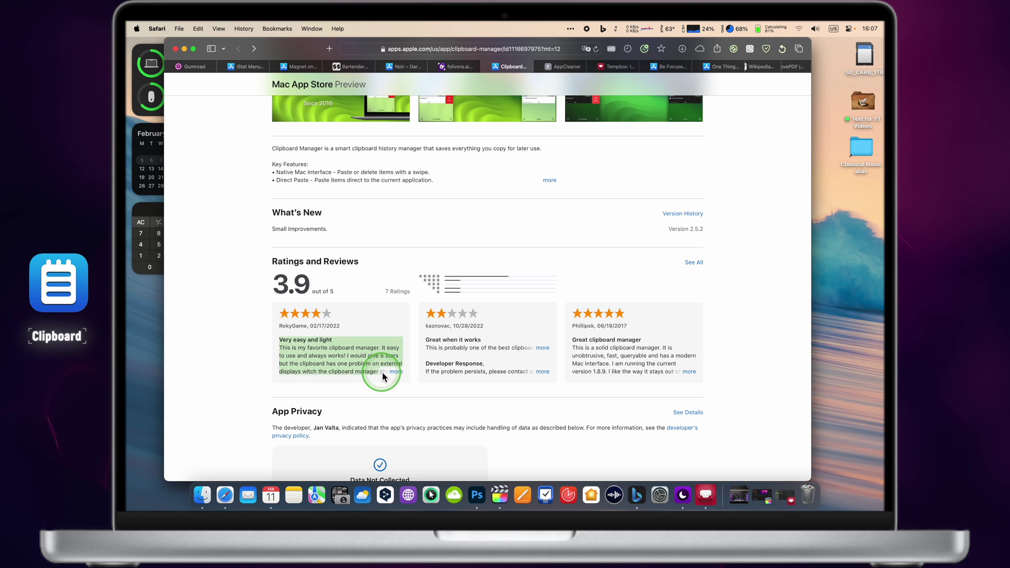
- Confirm the copied review tops the clipboard history, then close the panel
key(super+shift+v)
scroll(199, 103, down, 1)
scroll(179, 111, up, 1)
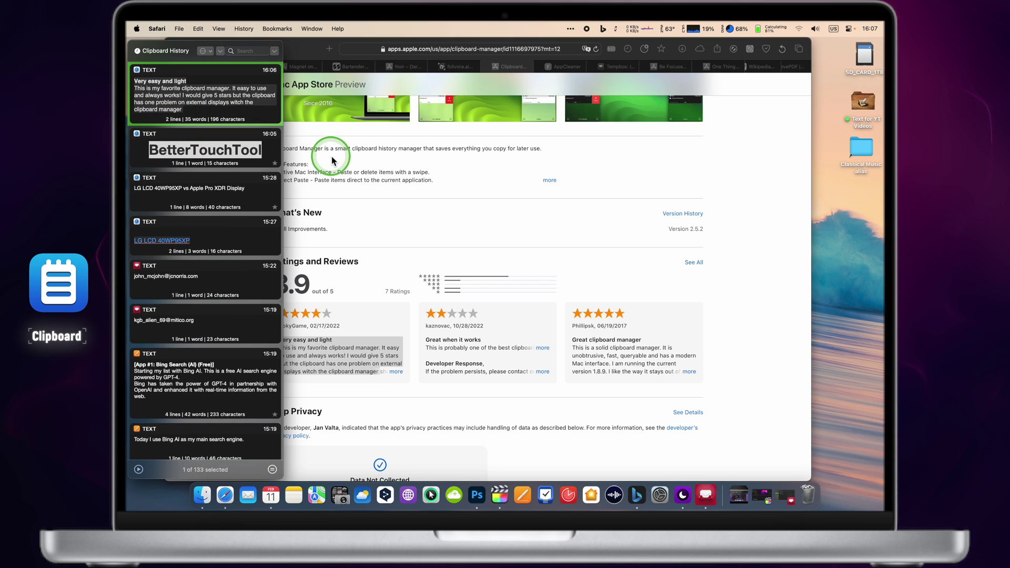
click(508, 206)
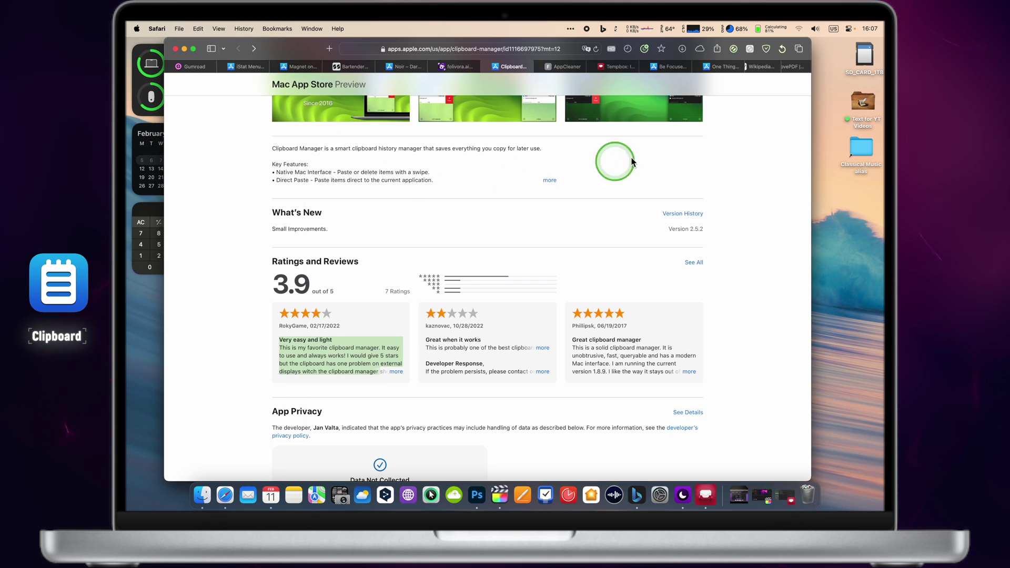
- Copy the Text for YT Videos folder and check it in the clipboard history
click(864, 103)
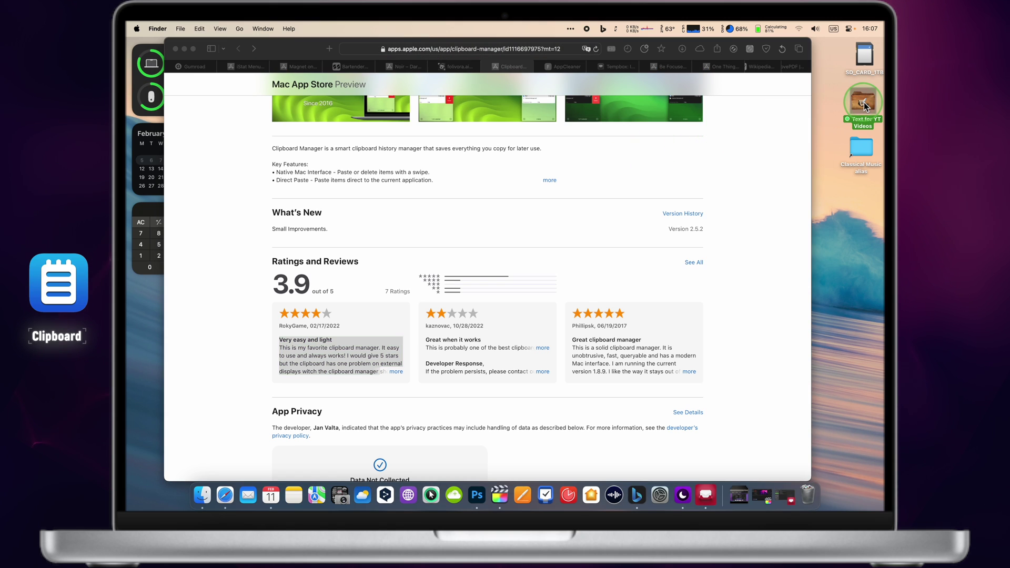
key(super+shift+v)
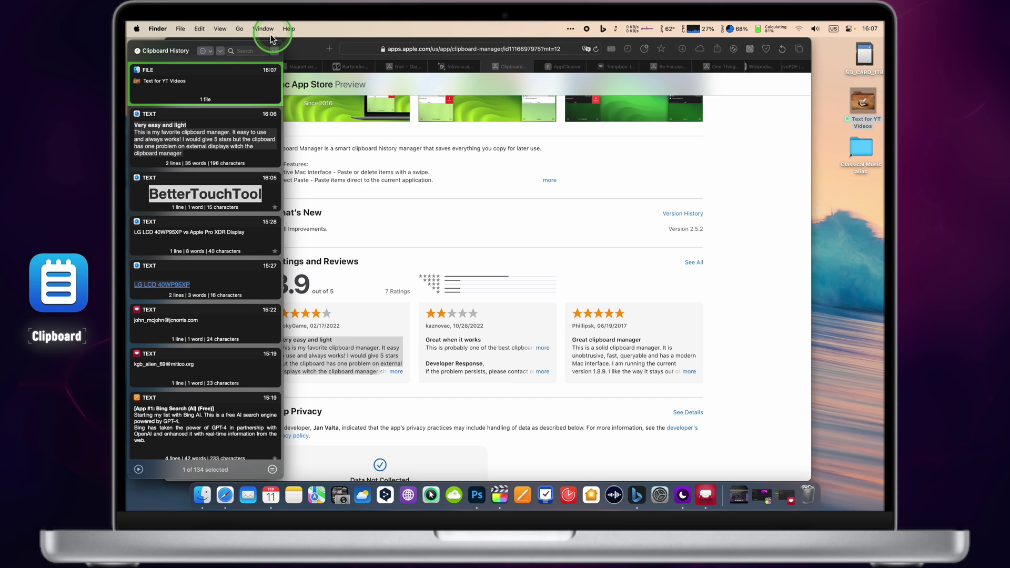
mouse_move(165, 85)
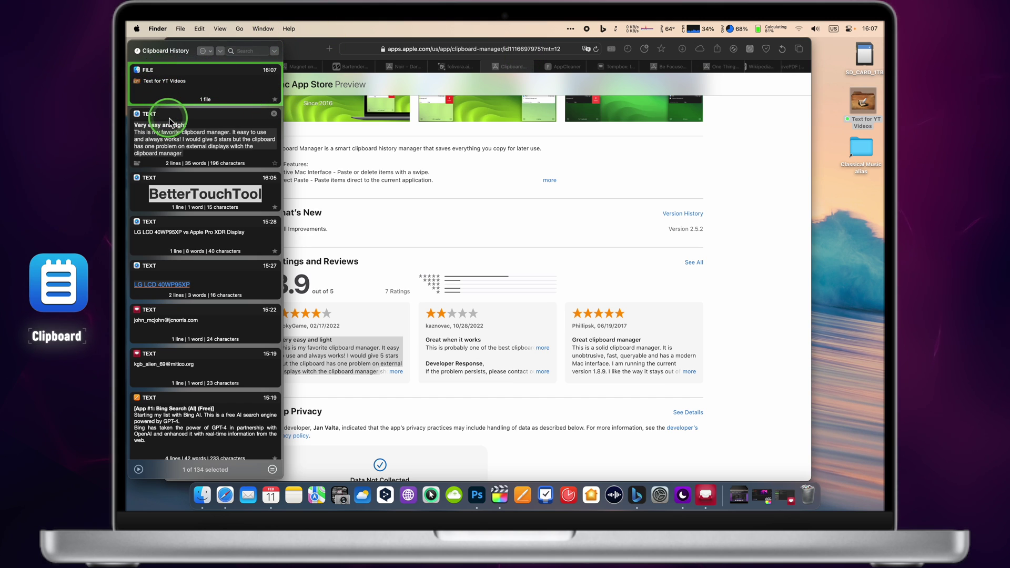
- Copy CD36 - Chopin and CD37 - Casella from Romantic Piano Concertos - 2016, then close Finder
double_click(861, 152)
click(681, 189)
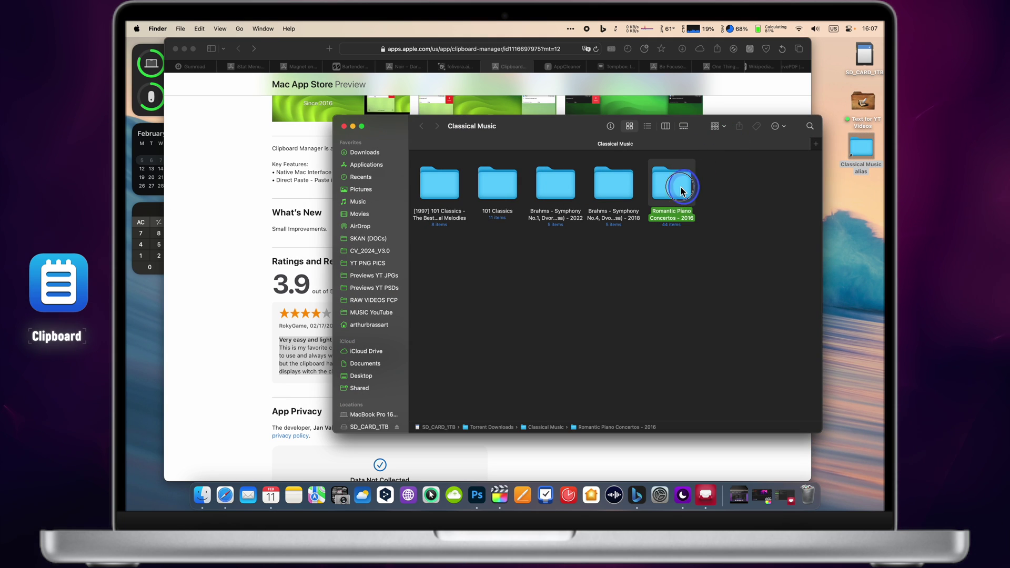
double_click(681, 189)
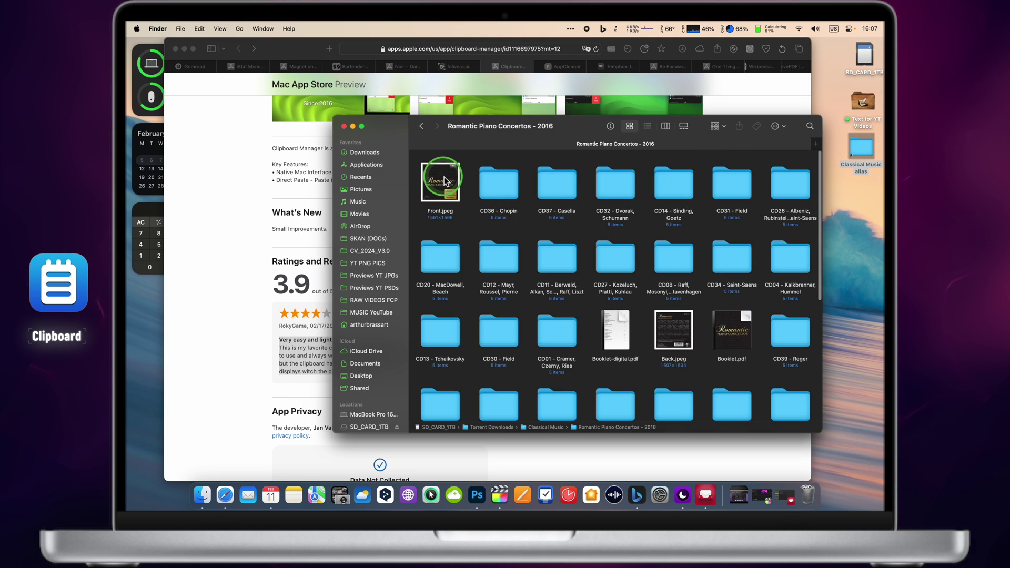
drag(462, 162, 562, 193)
key(super+c)
key(super+shift+v)
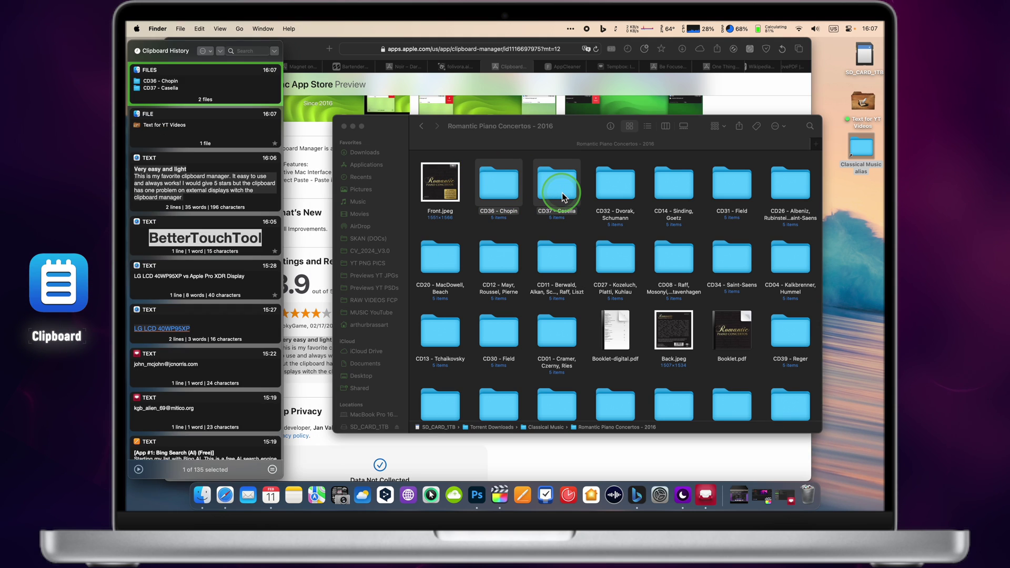
click(142, 78)
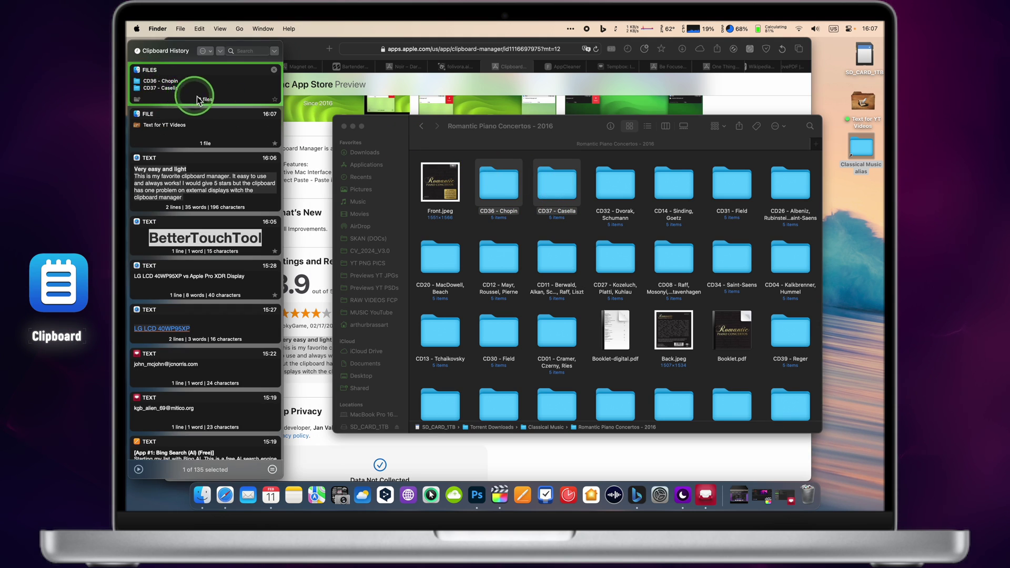
click(344, 127)
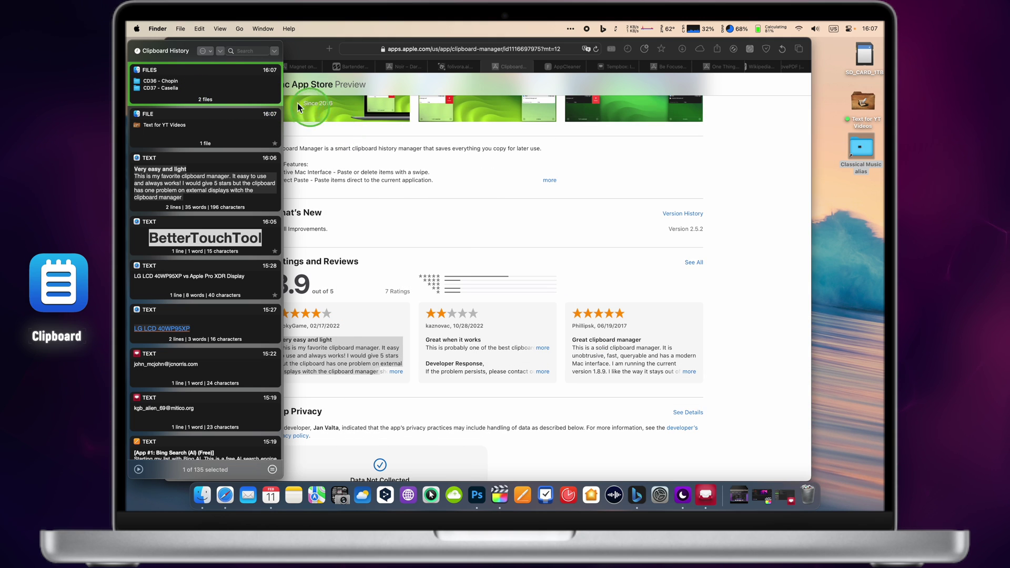
- In the Favorites list, unstar the YouTube link and the Bing Search text items
click(167, 51)
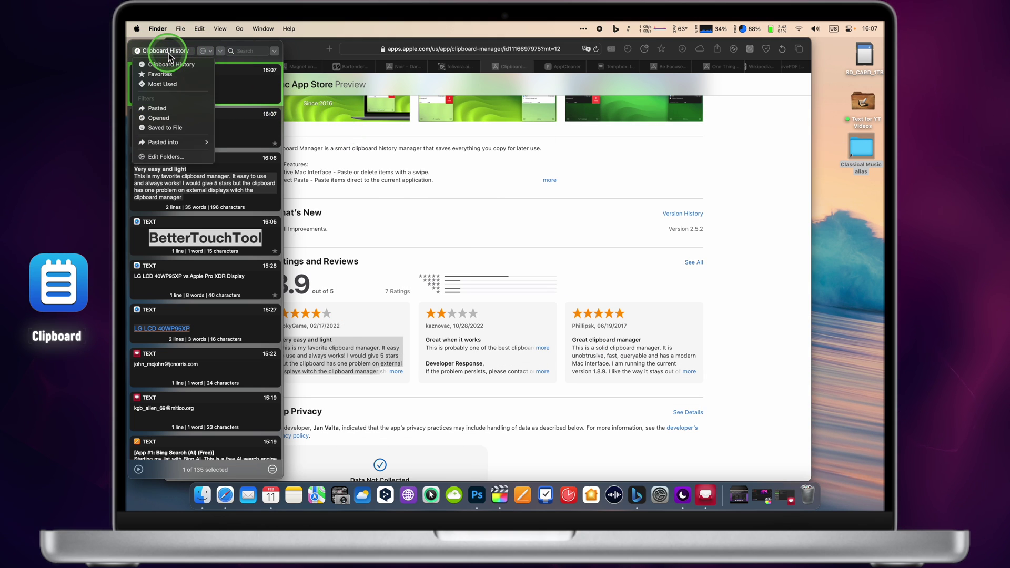
click(179, 74)
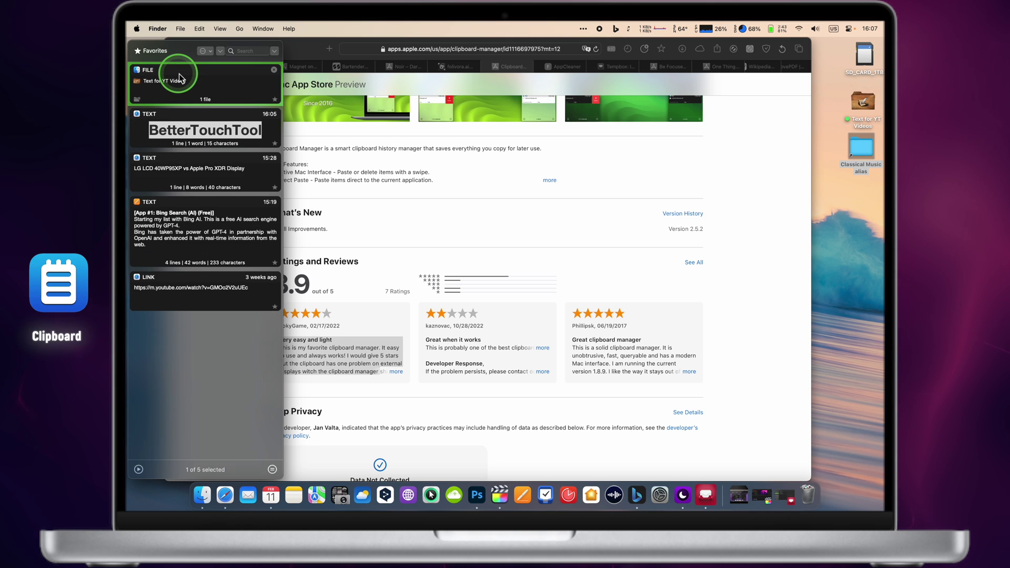
click(276, 306)
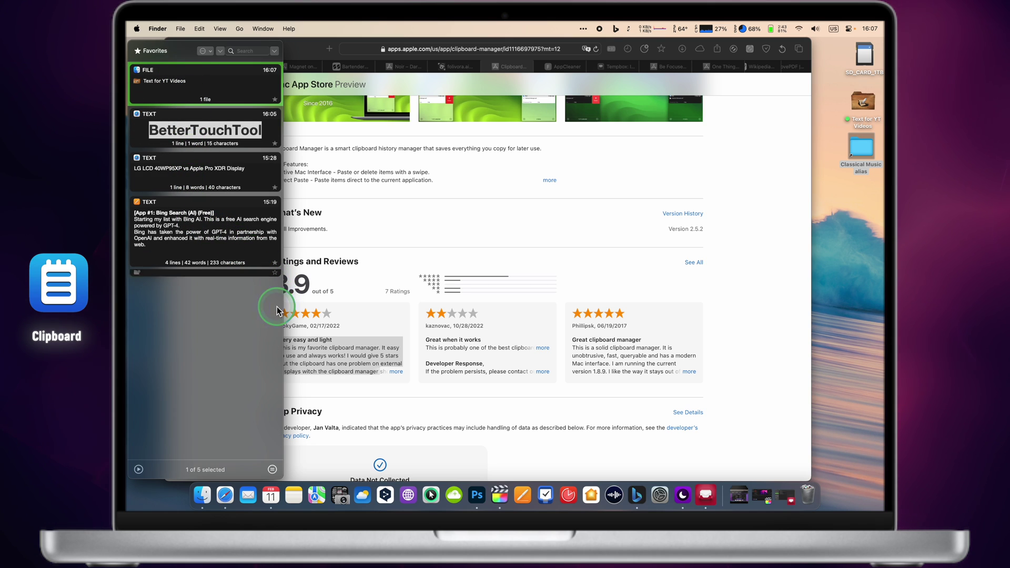
click(275, 264)
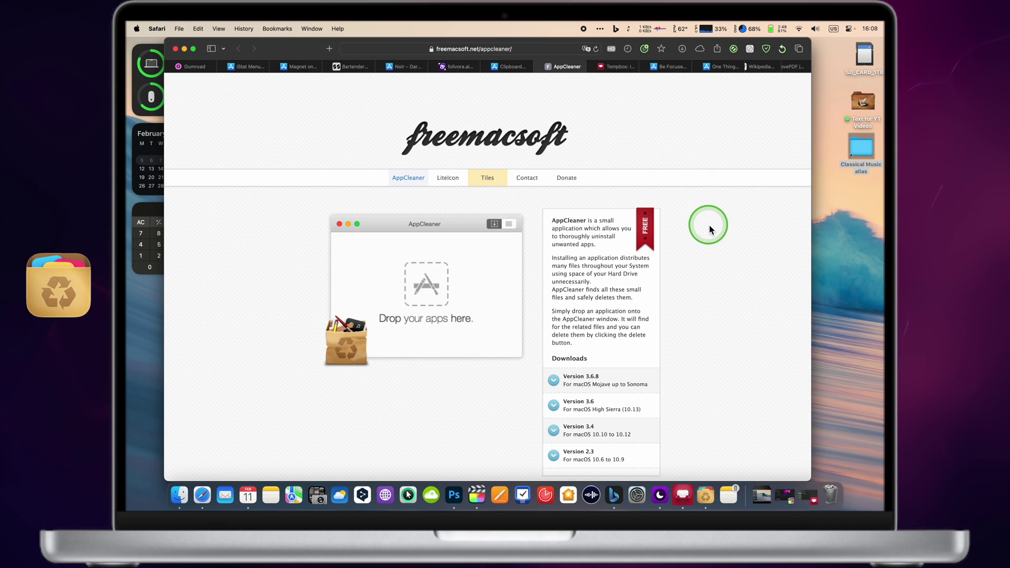
scroll(709, 226, down, 2)
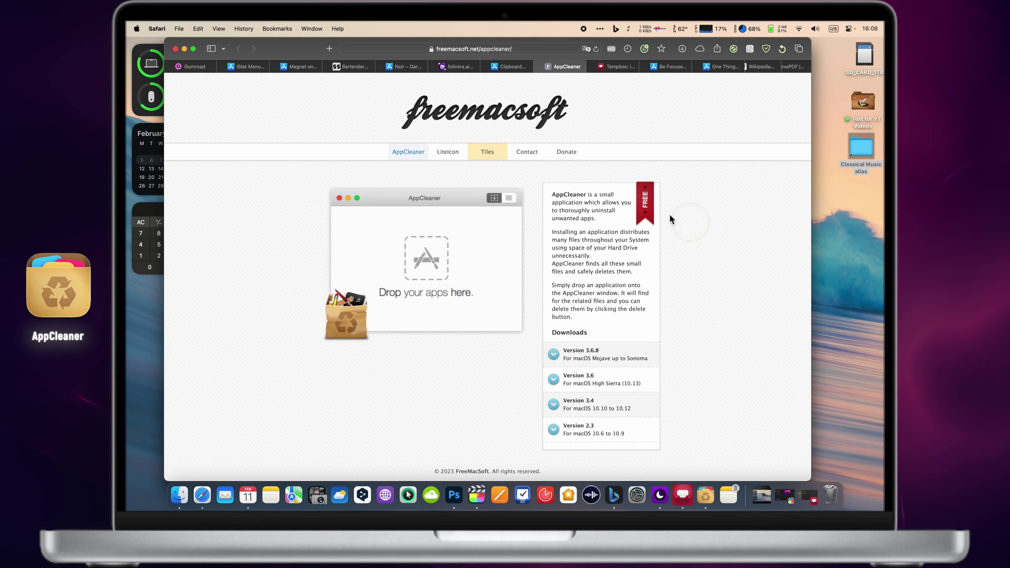
- Drop Lockera Widgets from Launchpad onto AppCleaner so it finds the app's 8 related files
key(F4)
drag(419, 395, 714, 495)
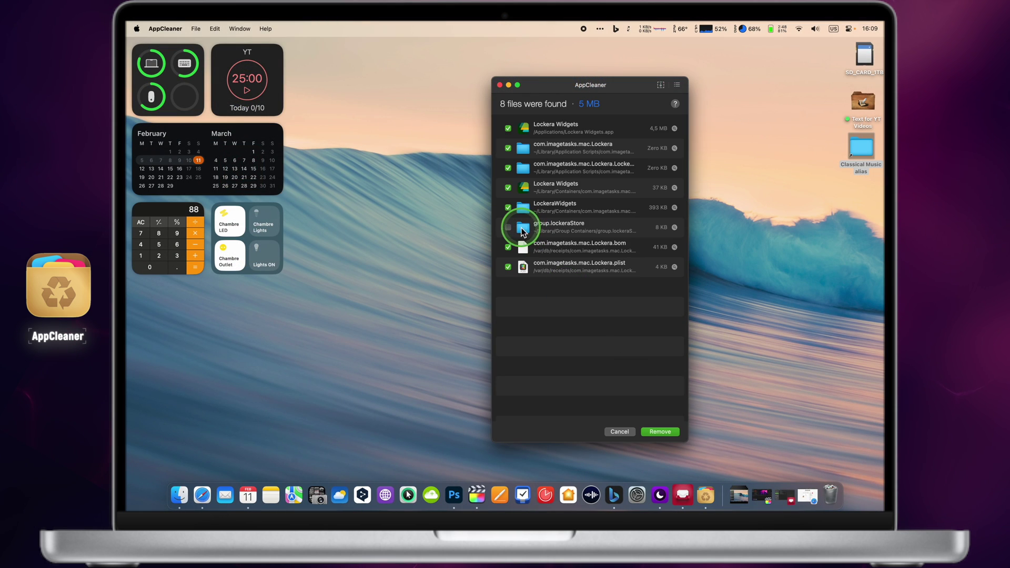
- Include group.lockeraStore and remove Lockera Widgets with all 8 files, confirming with the admin password
click(506, 228)
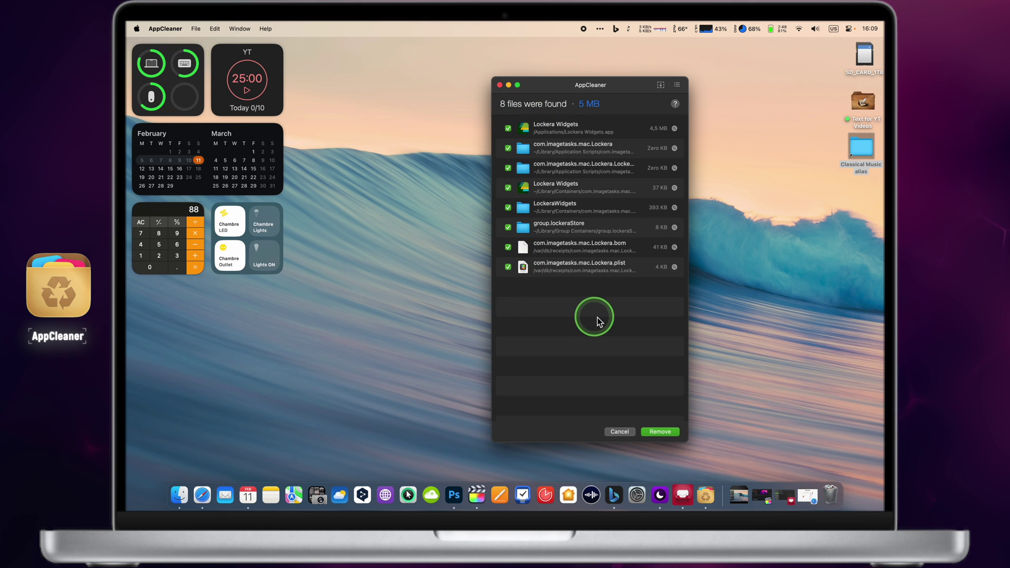
click(659, 433)
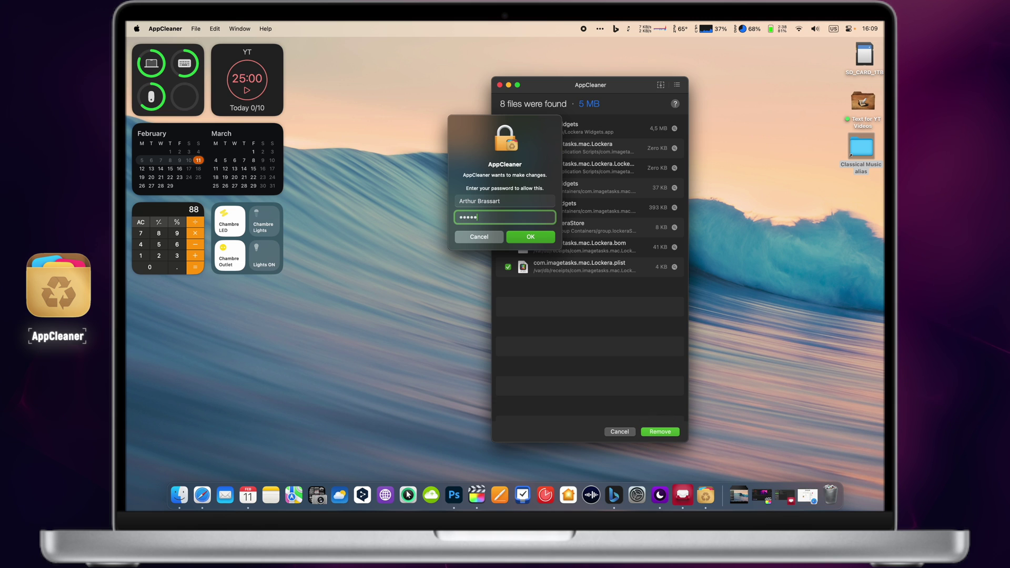
key(Return)
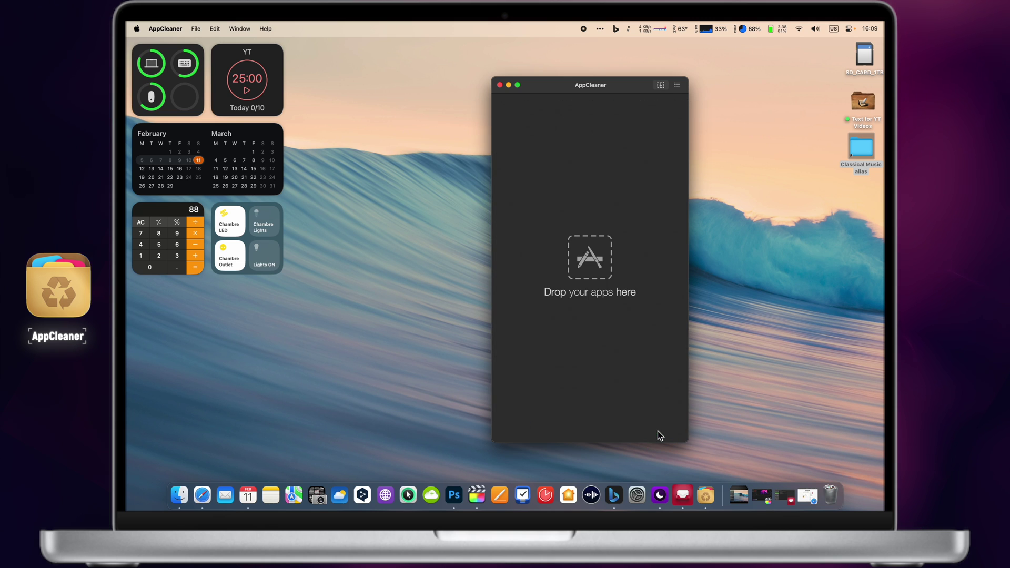
- Switch AppCleaner to the app list and remove Disk Ejector, then AI Photo with its group container
click(679, 86)
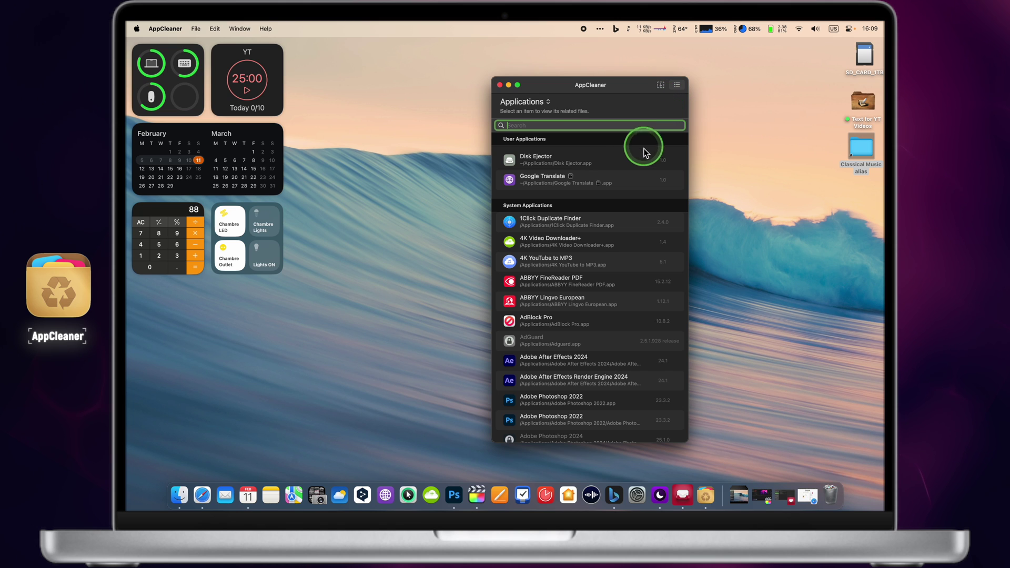
click(629, 160)
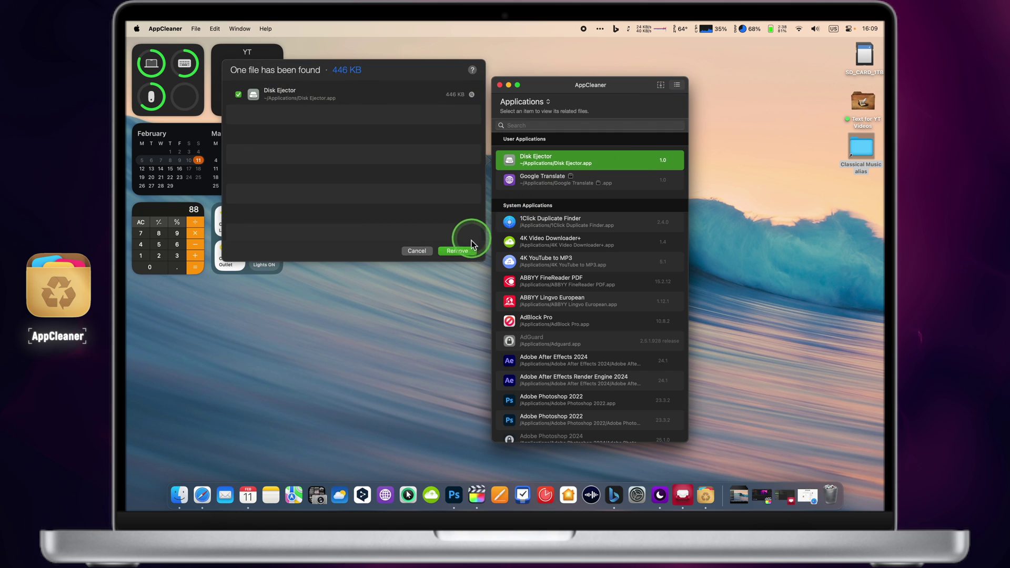
click(457, 251)
scroll(588, 275, down, 5)
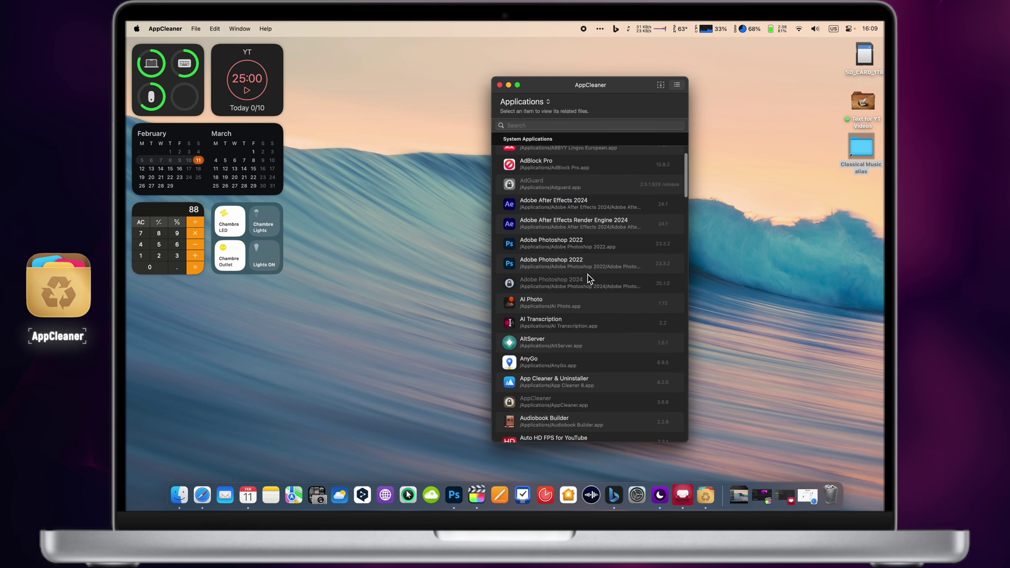
click(590, 296)
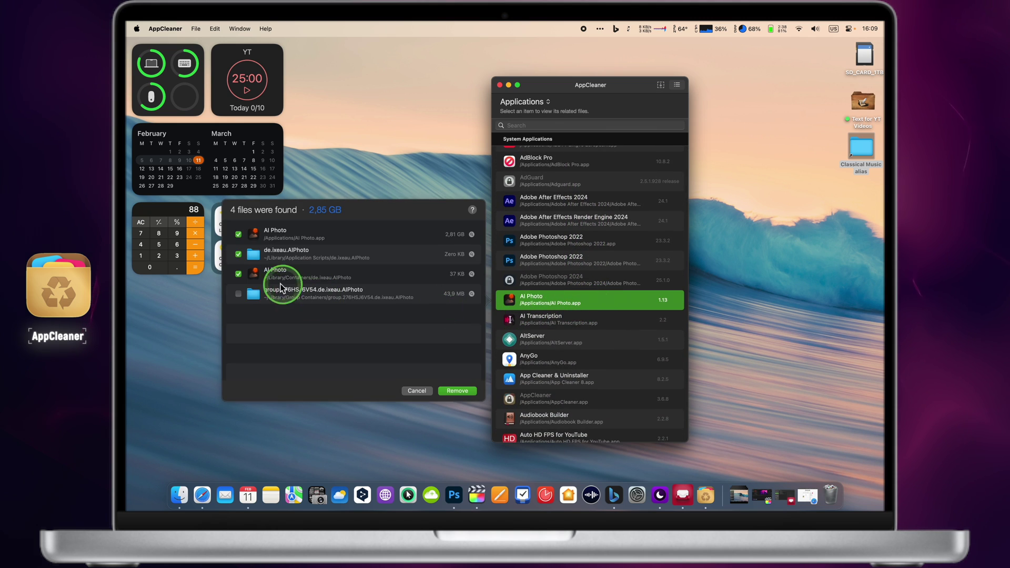
click(239, 294)
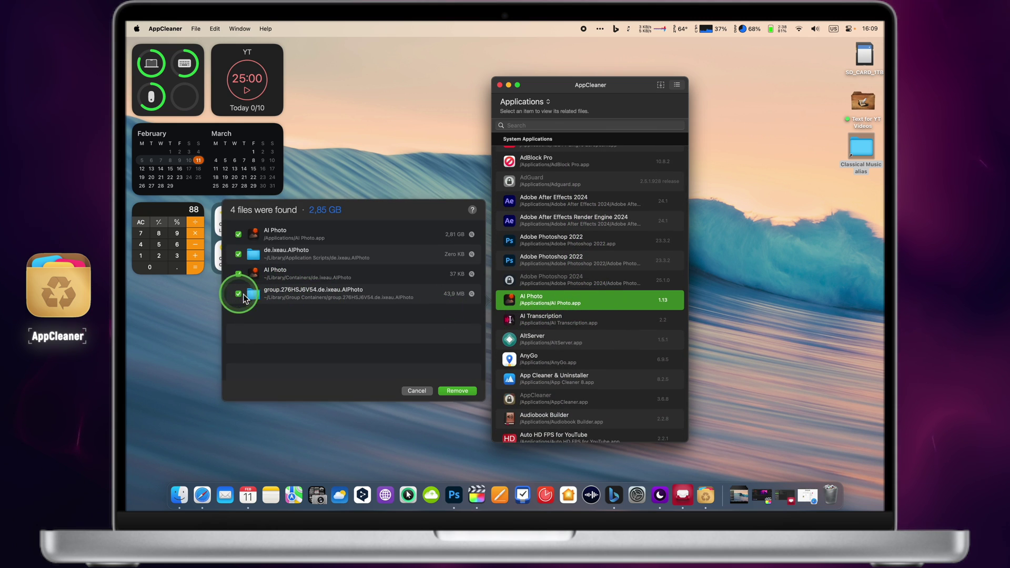
click(453, 390)
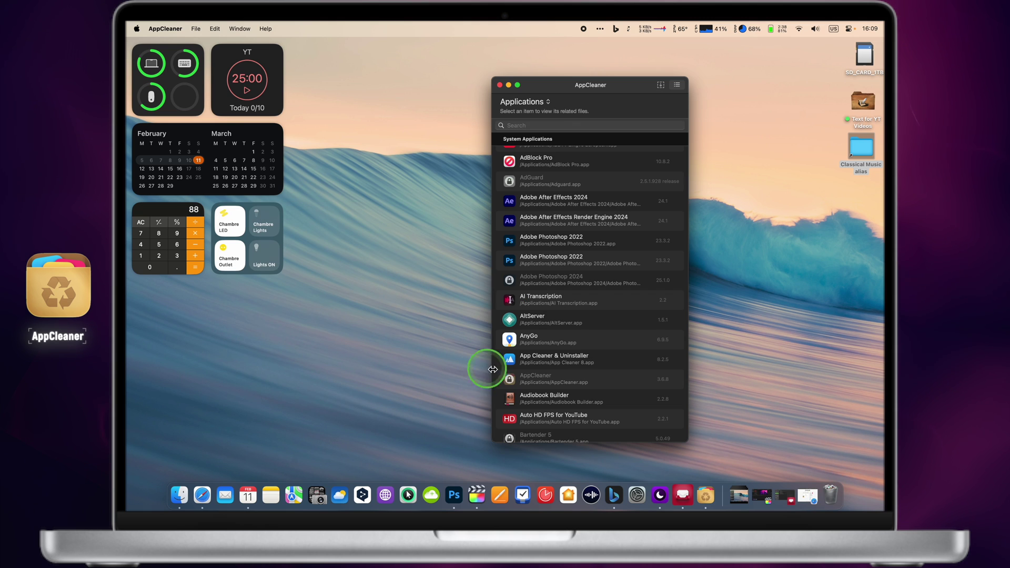
- Remove AI Transcription, AnyGo and Audiobook Builder along with their related files
click(632, 303)
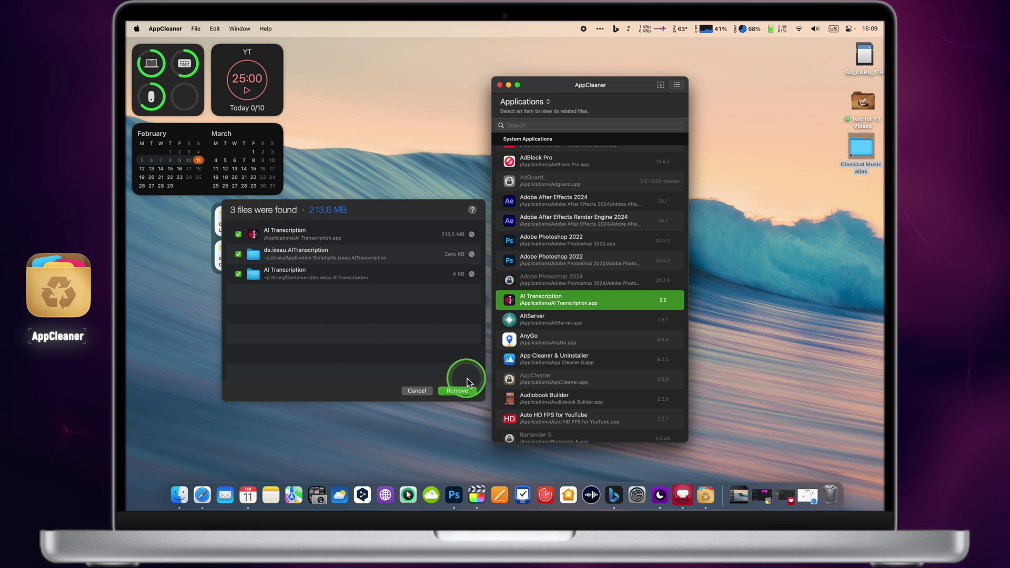
click(457, 390)
click(608, 321)
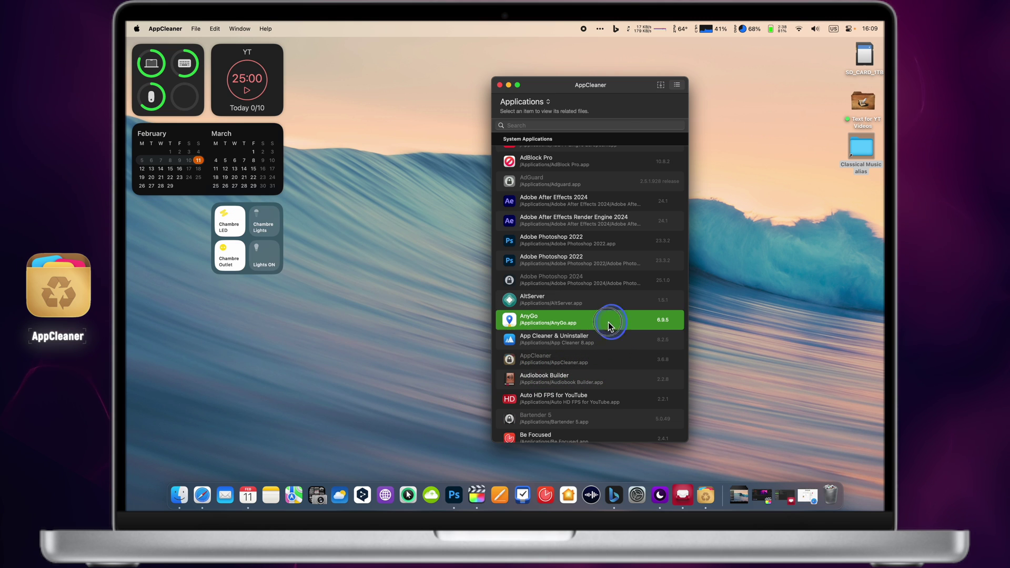
click(466, 388)
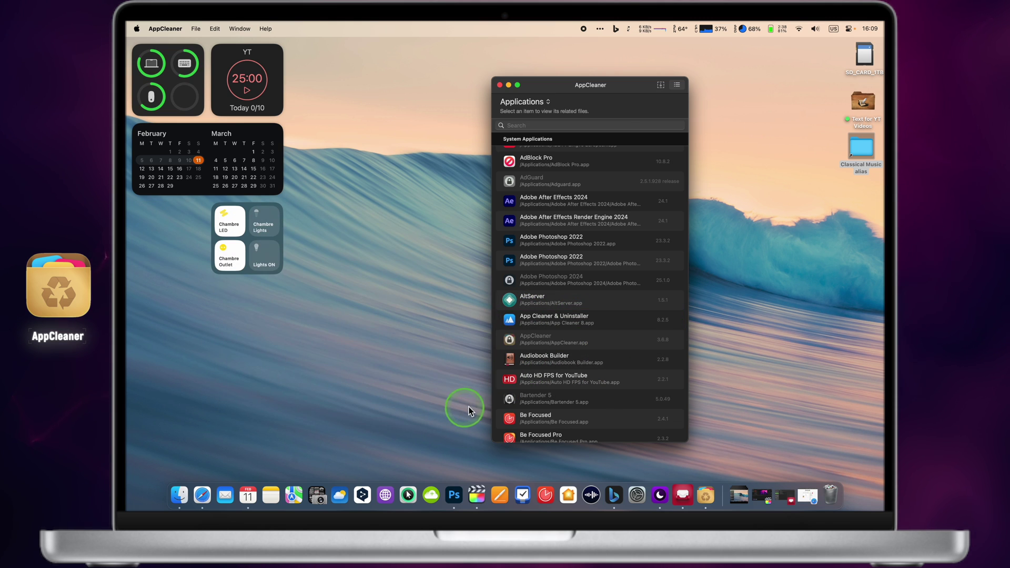
scroll(582, 377, down, 2)
click(583, 350)
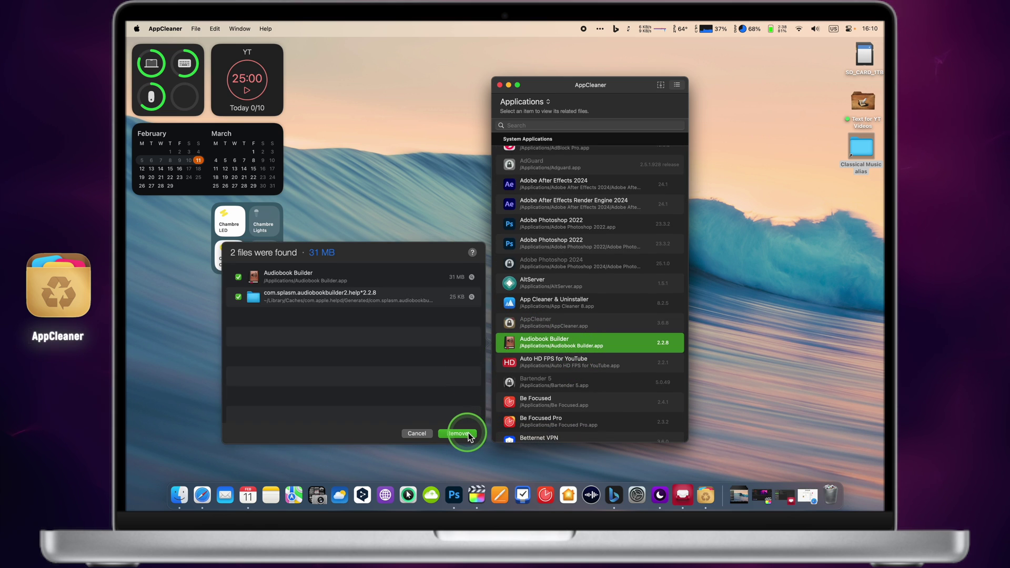
click(456, 433)
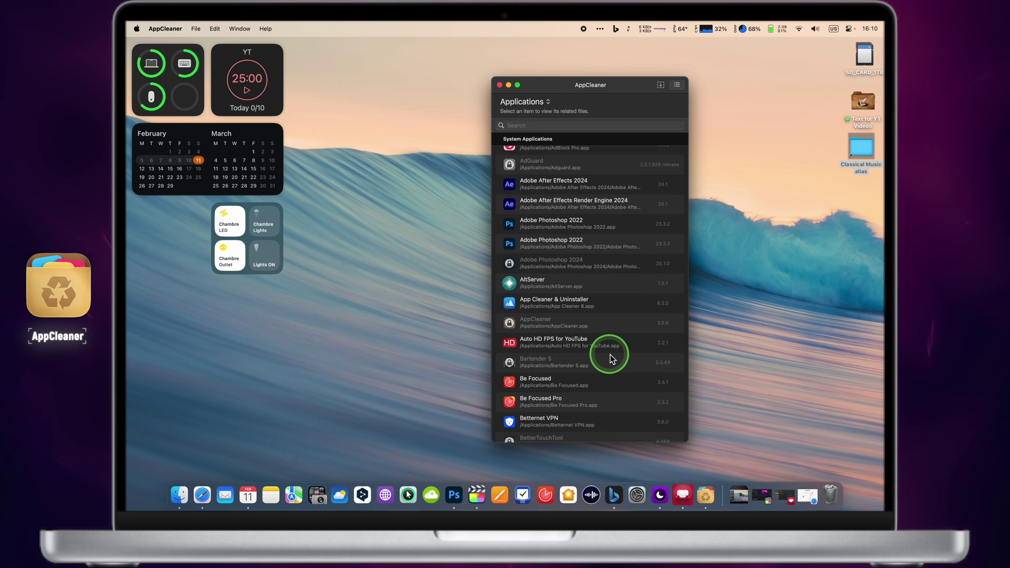
scroll(611, 359, down, 5)
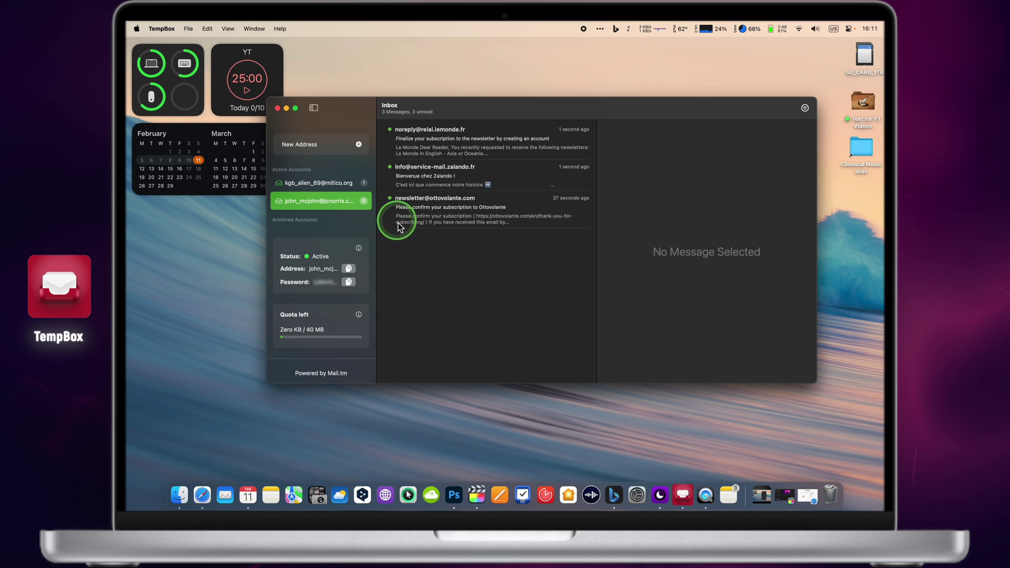
- Confirm the Ottovolante subscription, read the Zalando and Le Monde emails, then start a new address
click(475, 219)
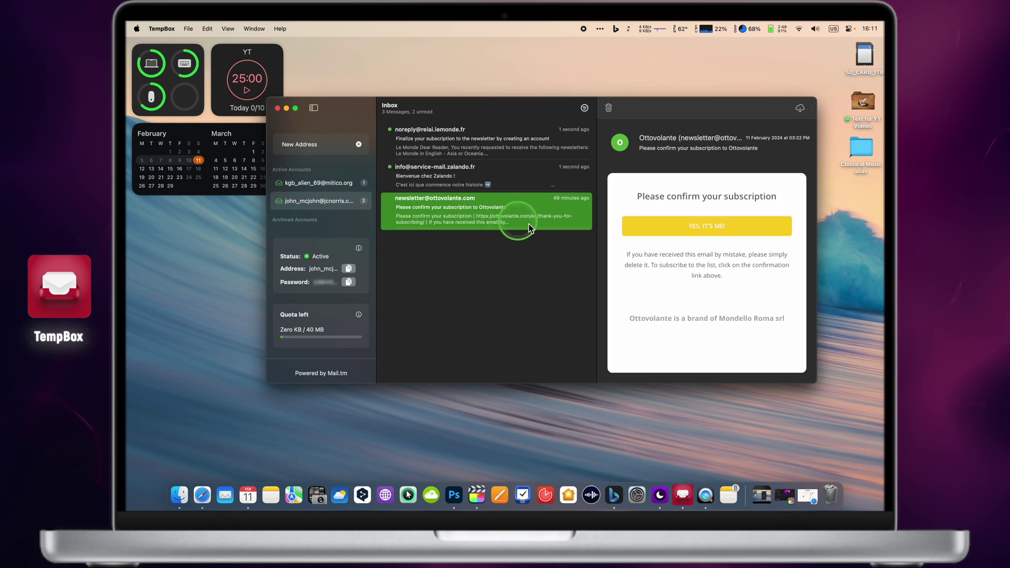
click(704, 234)
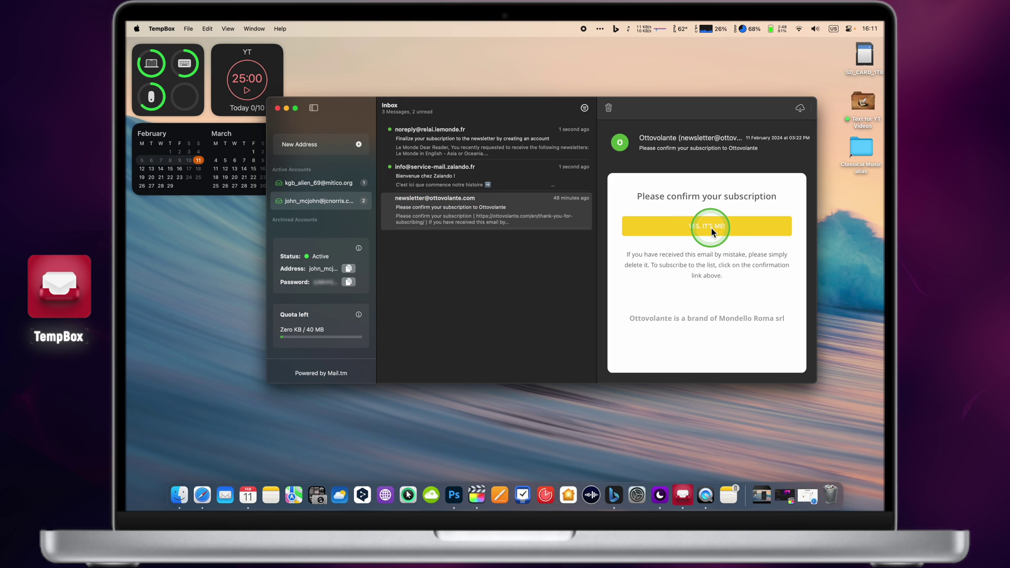
click(513, 175)
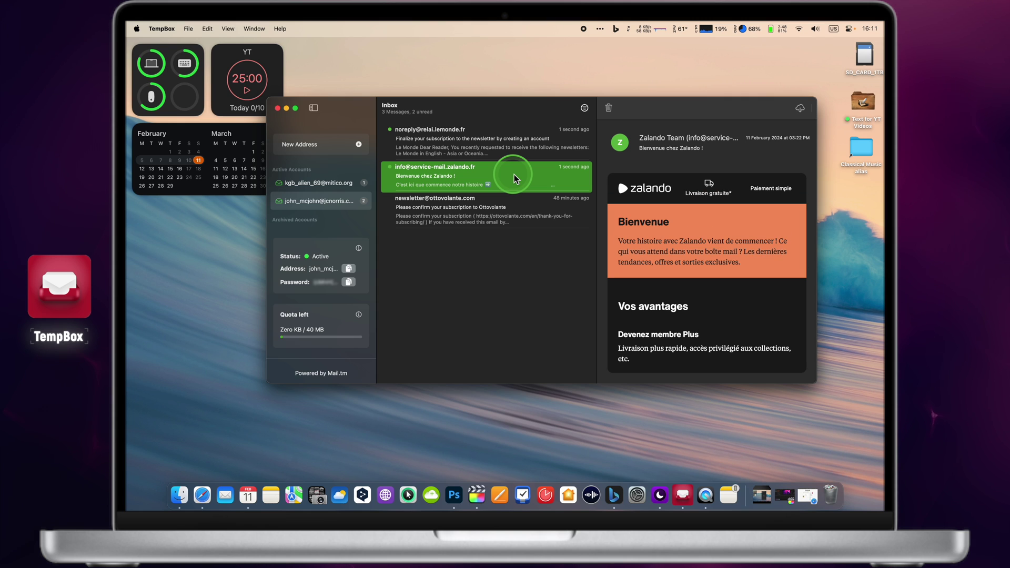
scroll(721, 267, down, 7)
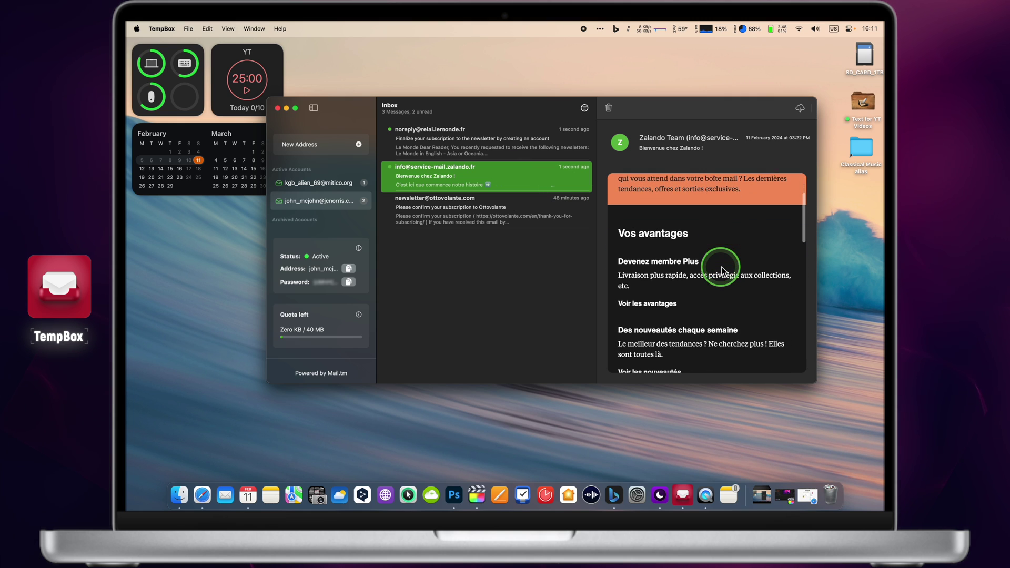
scroll(722, 269, down, 15)
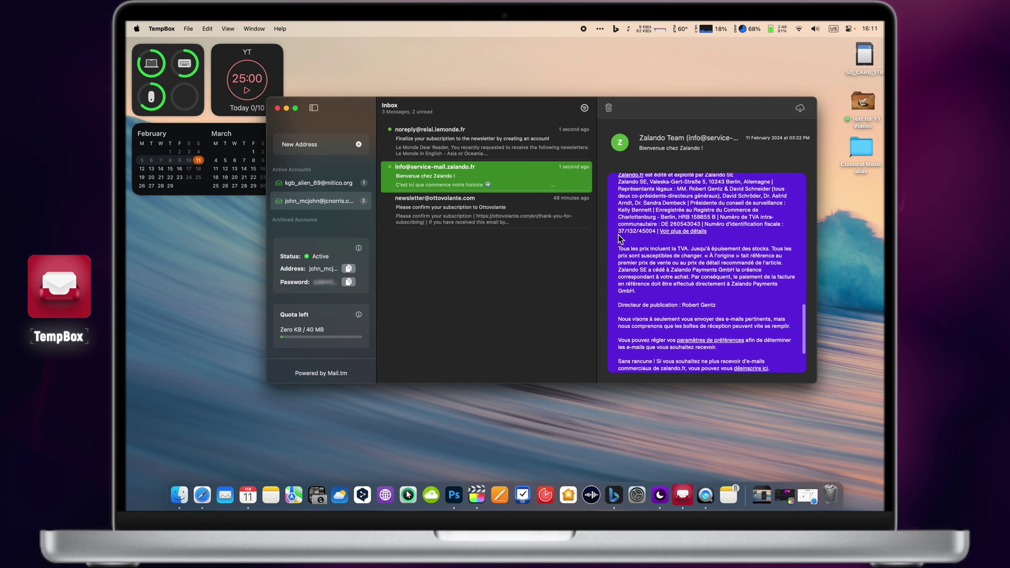
click(500, 148)
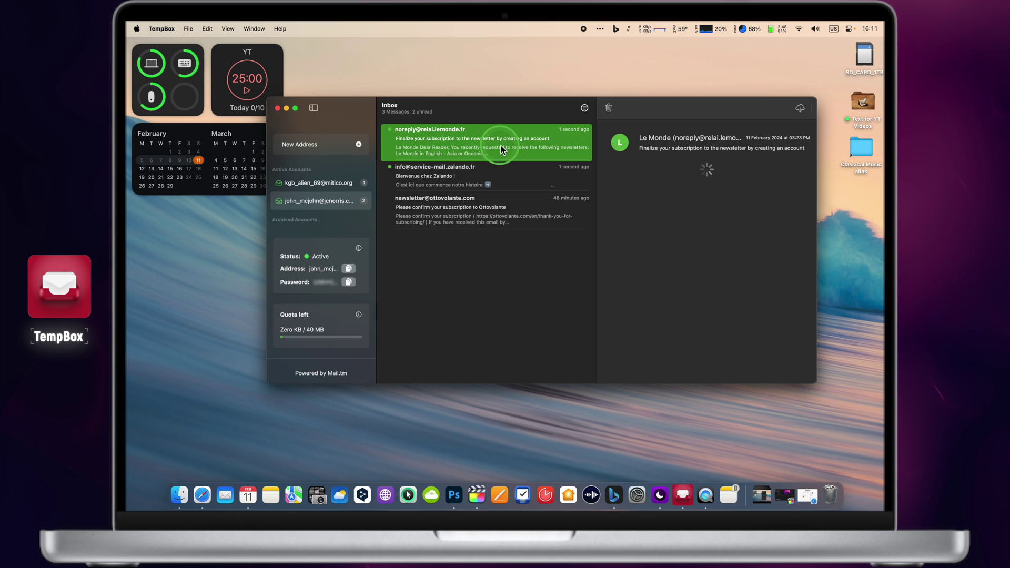
click(353, 143)
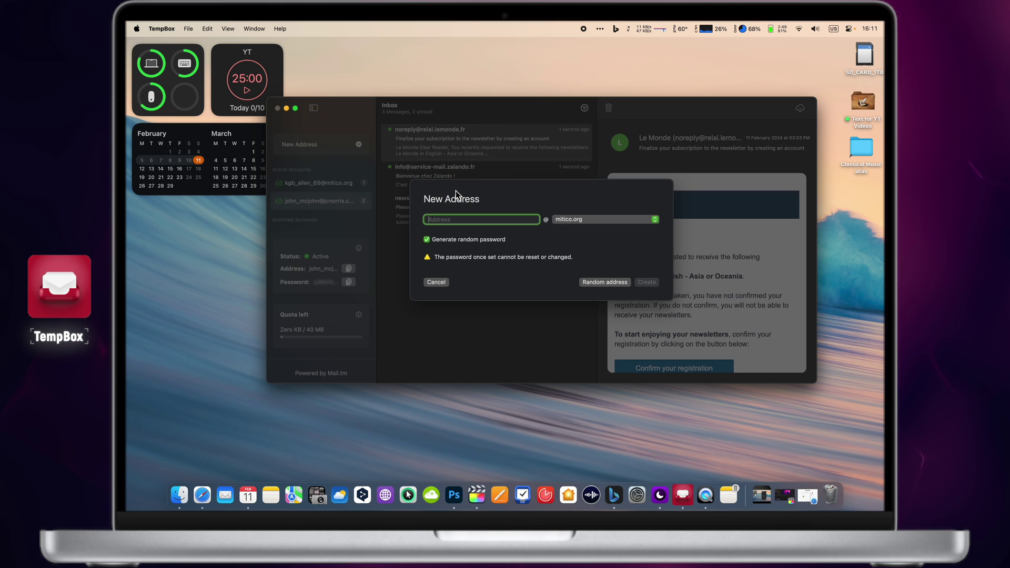
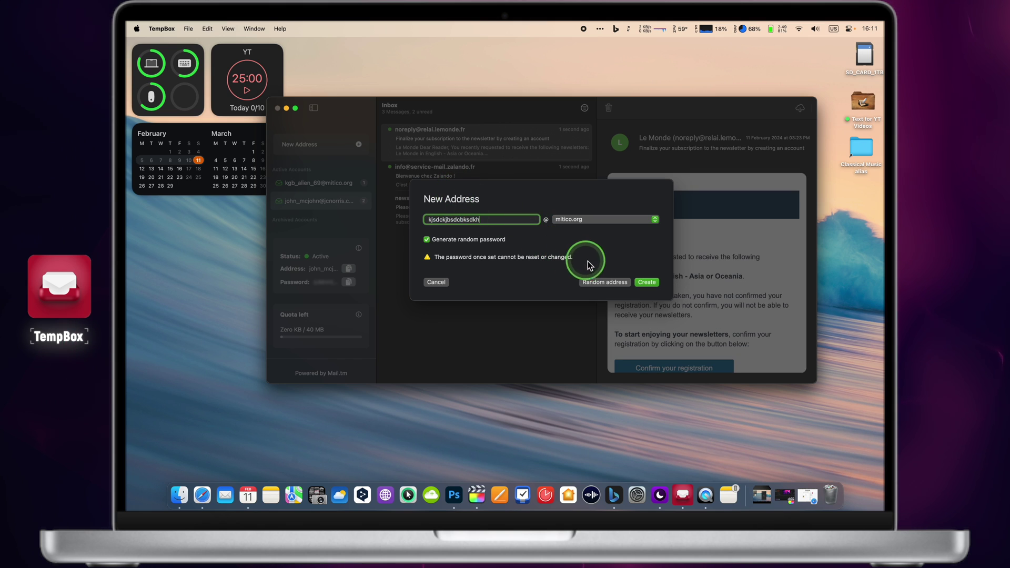
click(643, 282)
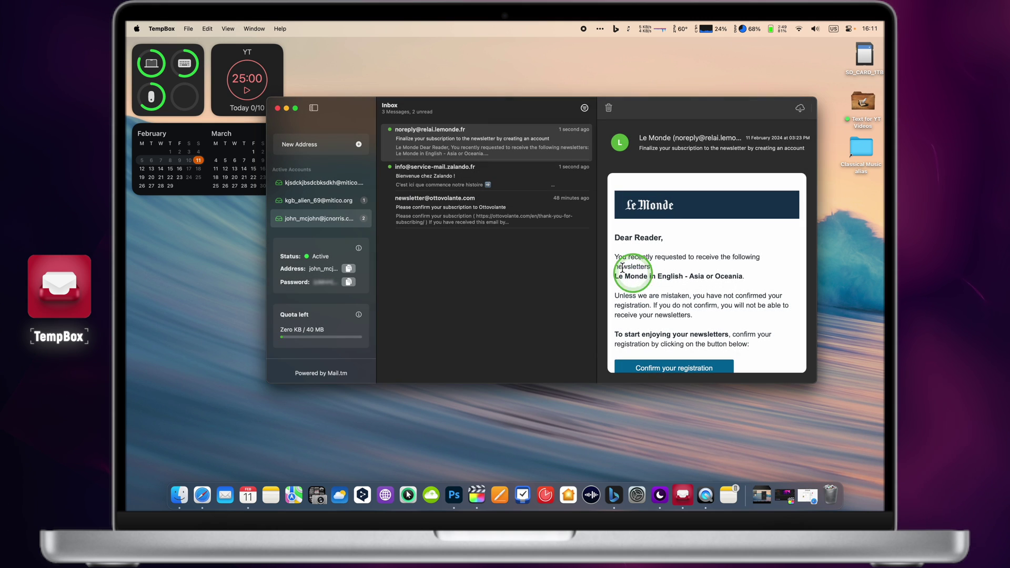
click(326, 183)
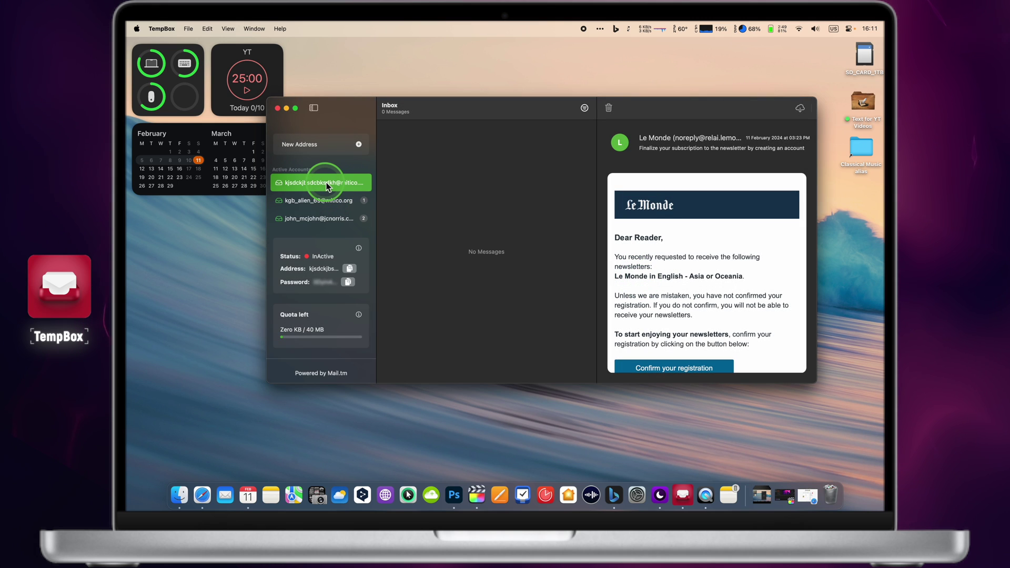
click(326, 201)
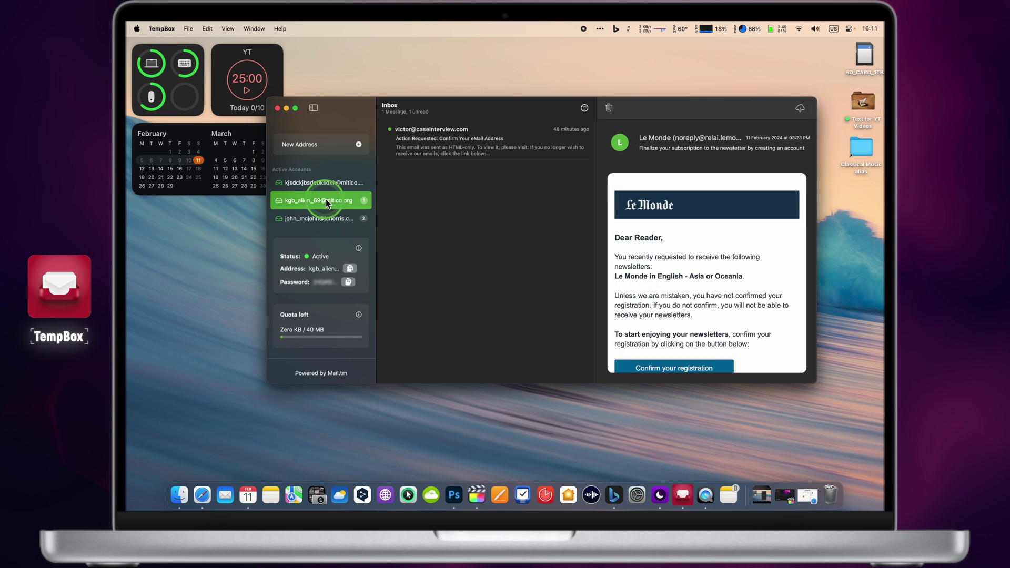
click(381, 190)
click(482, 157)
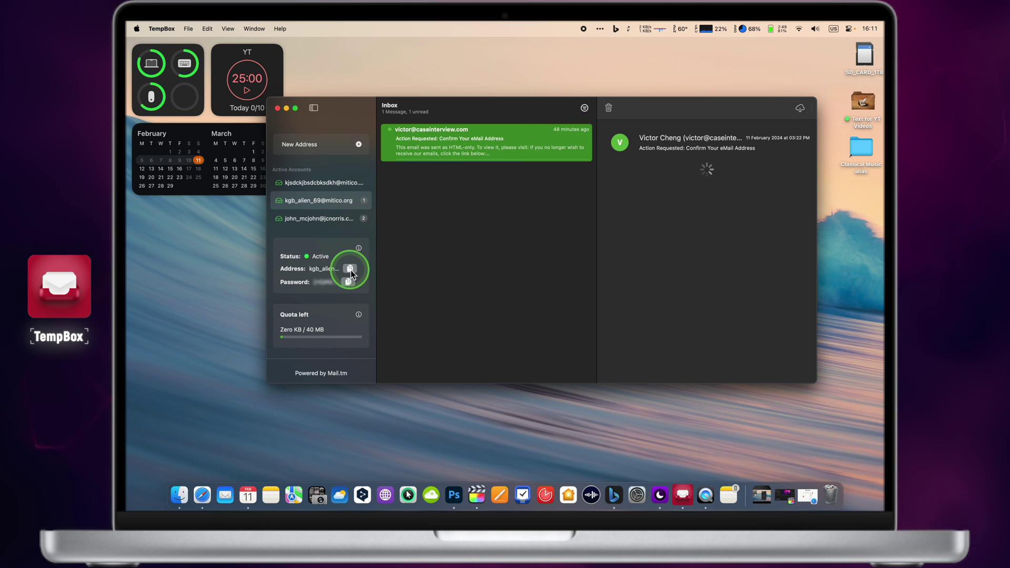
- Check the three-message mailbox, then return to the newly created address's empty inbox
mouse_move(317, 288)
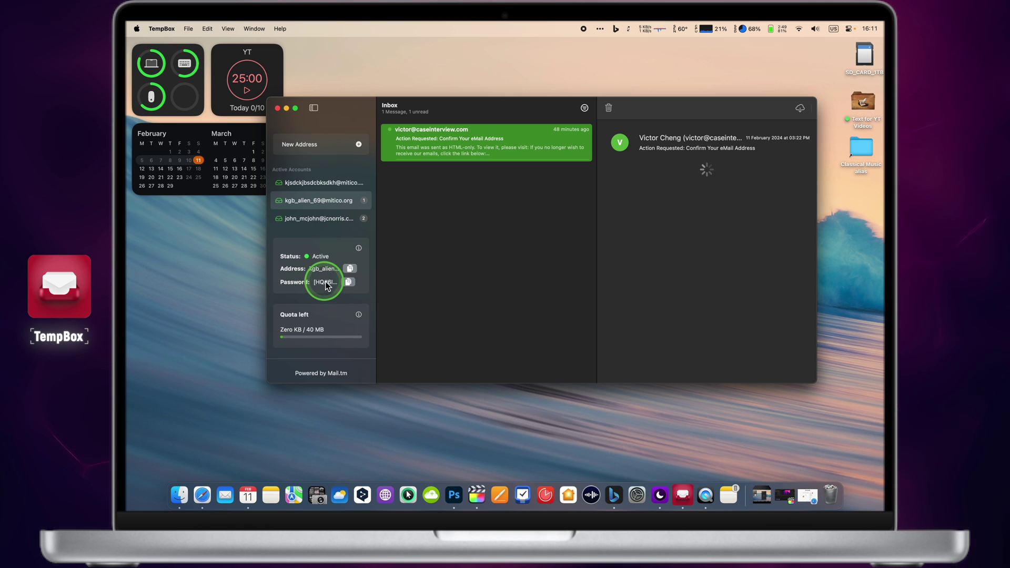
click(333, 220)
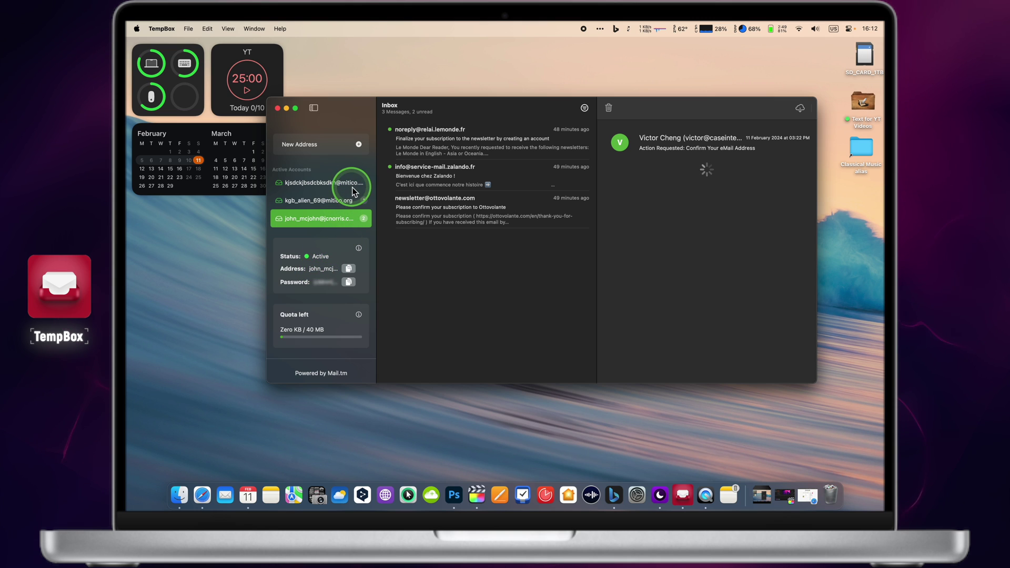
click(353, 189)
scroll(353, 189, down, 1)
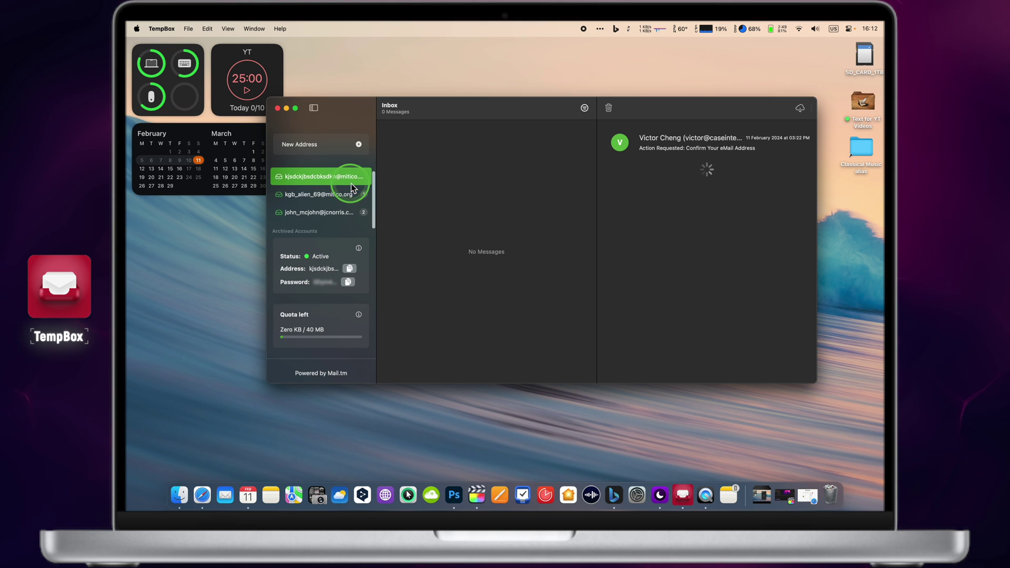
scroll(357, 187, up, 1)
right_click(362, 186)
click(378, 205)
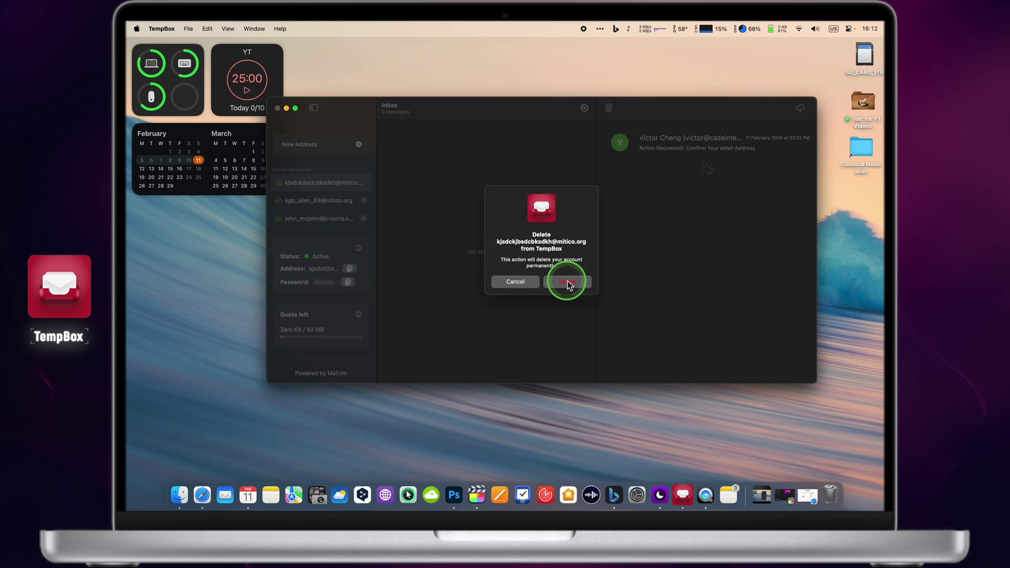
click(567, 283)
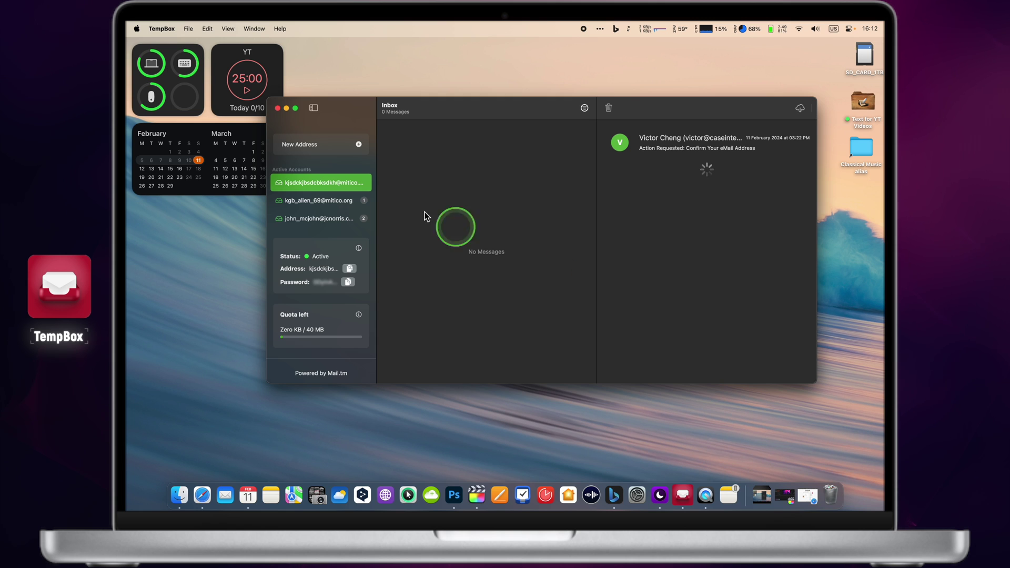
- Create a randomly named mitico.org address and confirm VERIFY MY EMAIL ADDRESS in the CaseInterview email
click(358, 144)
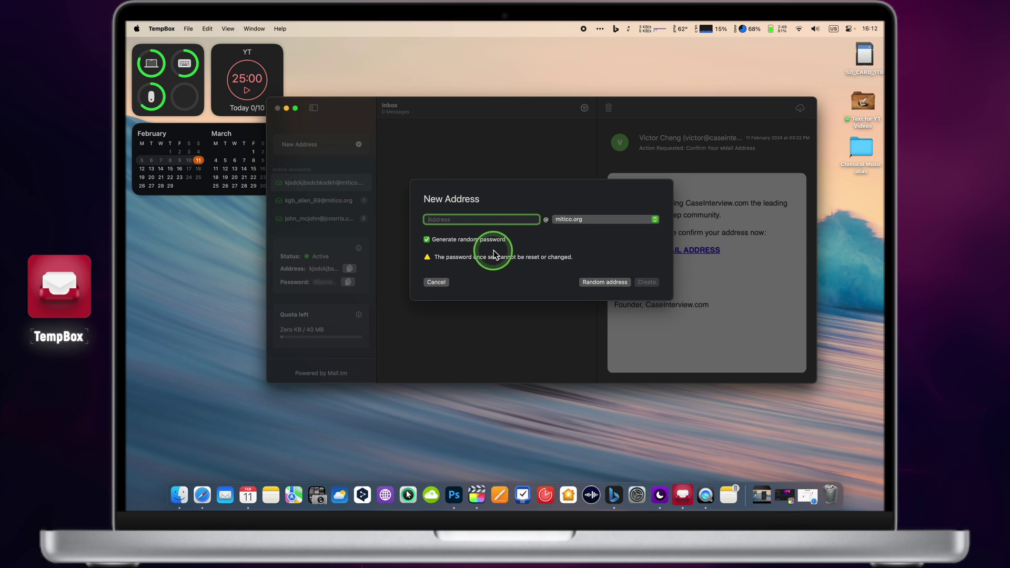
click(606, 283)
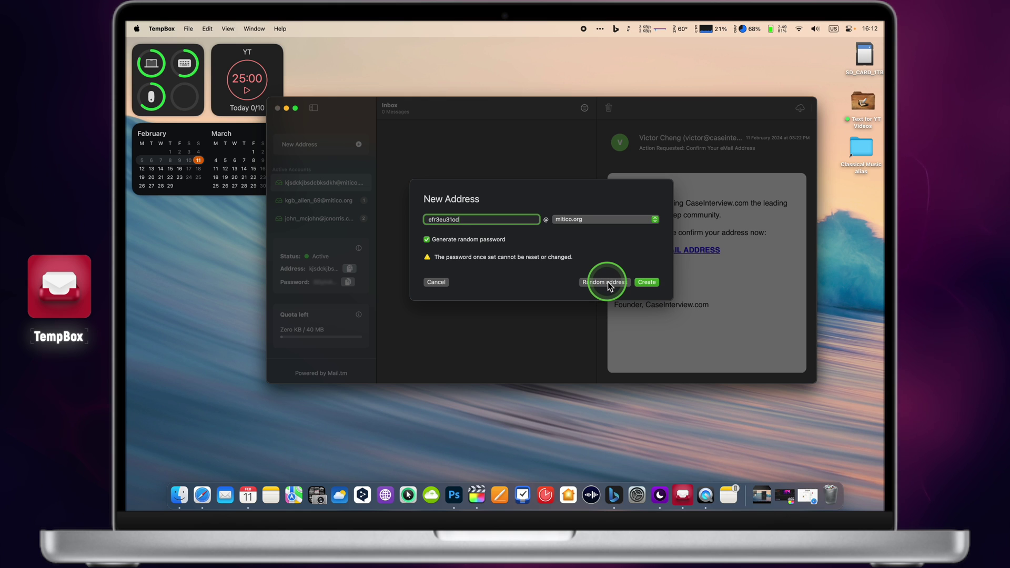
click(601, 220)
click(600, 221)
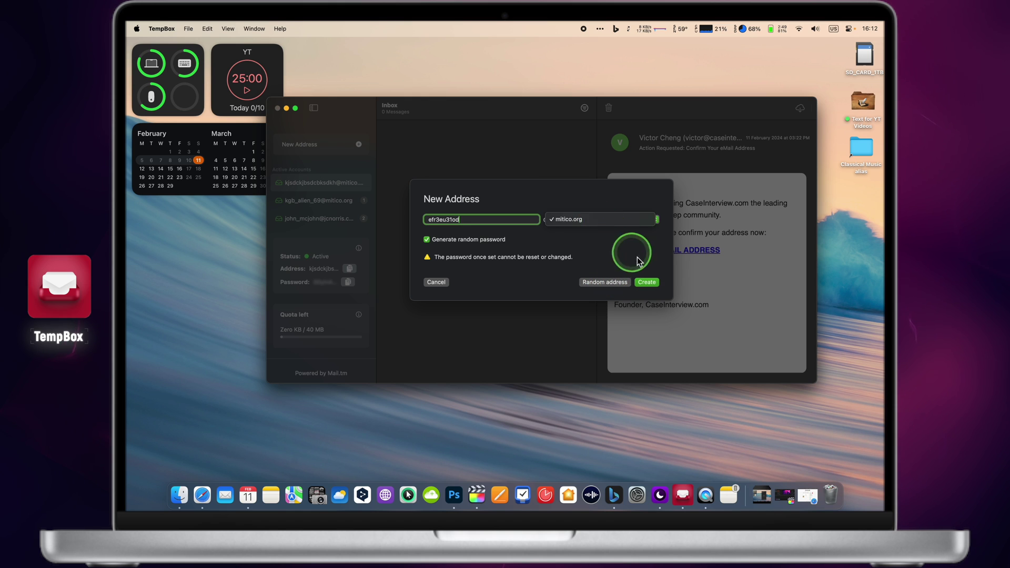
click(647, 282)
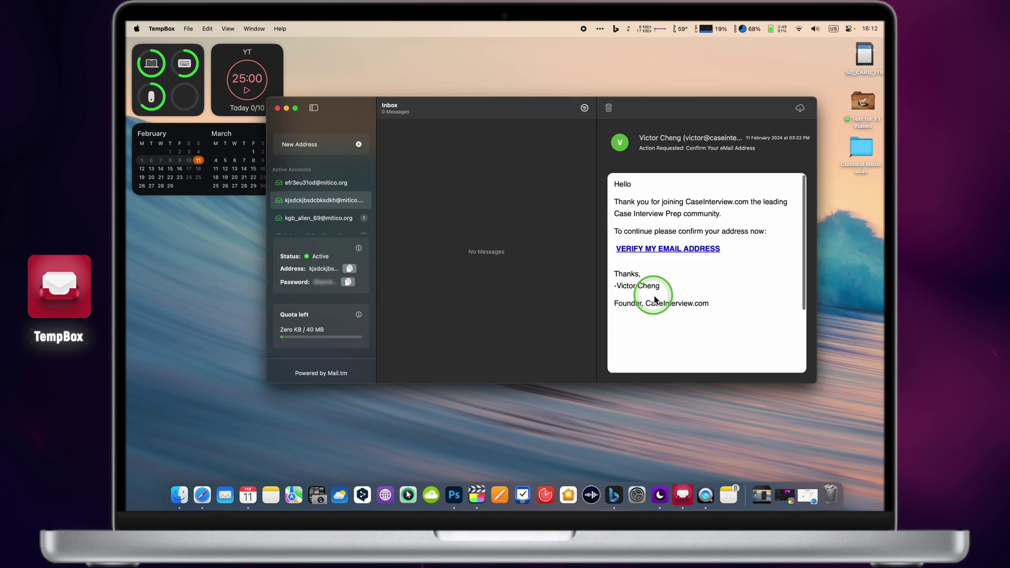
scroll(655, 299, down, 2)
scroll(655, 299, up, 2)
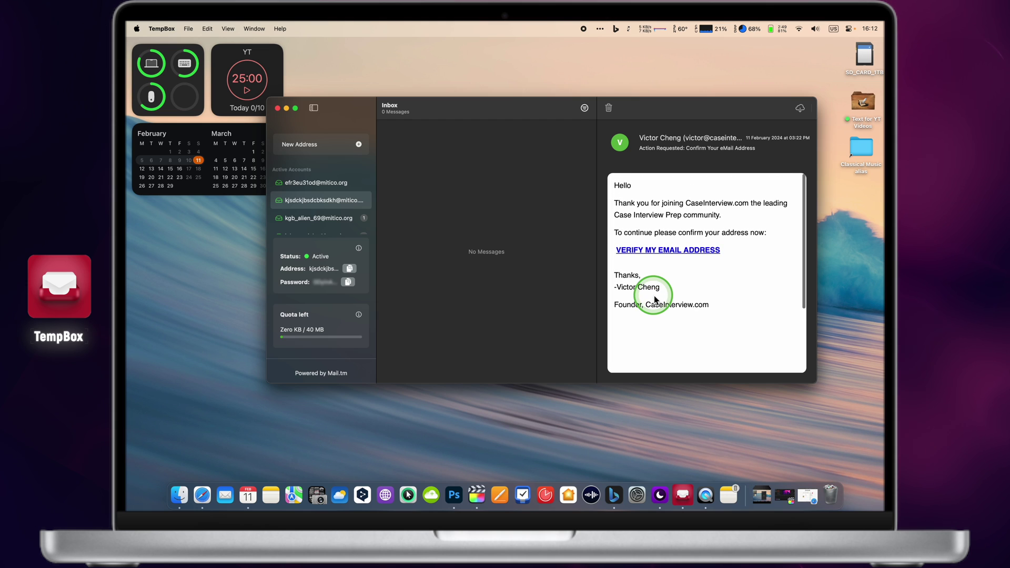
click(667, 253)
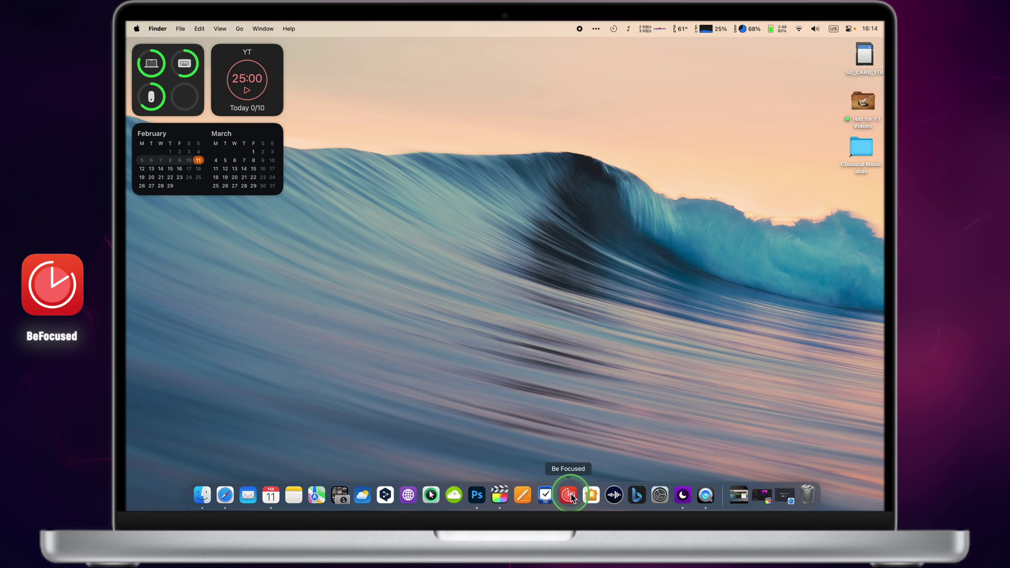
- Start the YT task's 25-minute focus interval in Be Focused, view the task list, and close the window
click(570, 493)
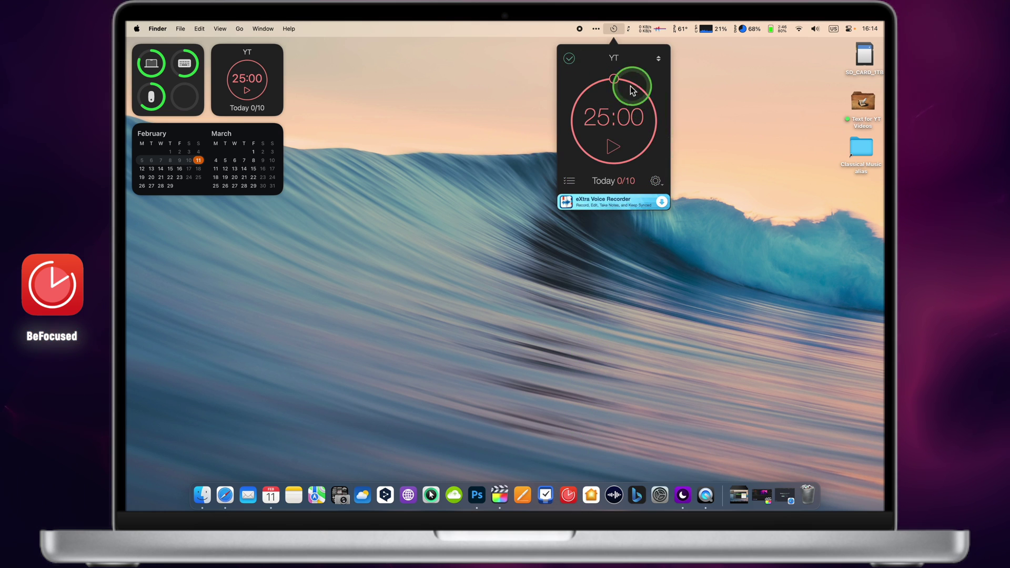
click(614, 147)
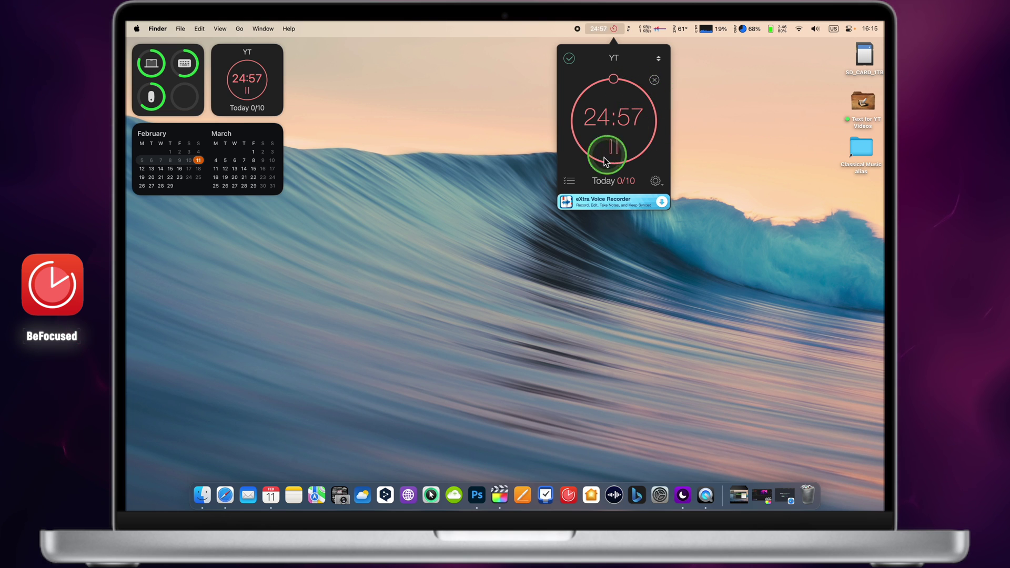
click(569, 181)
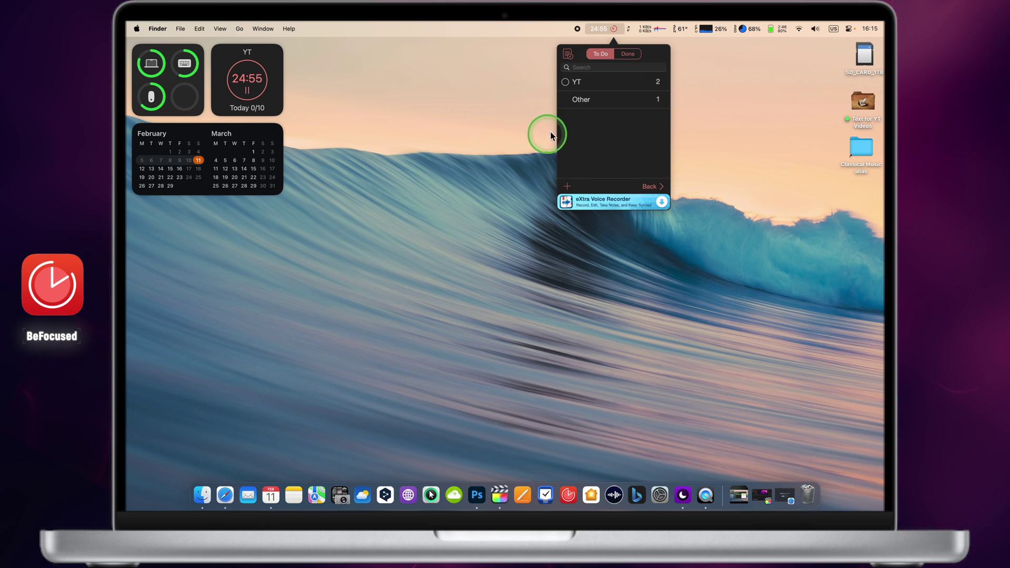
click(571, 55)
click(573, 55)
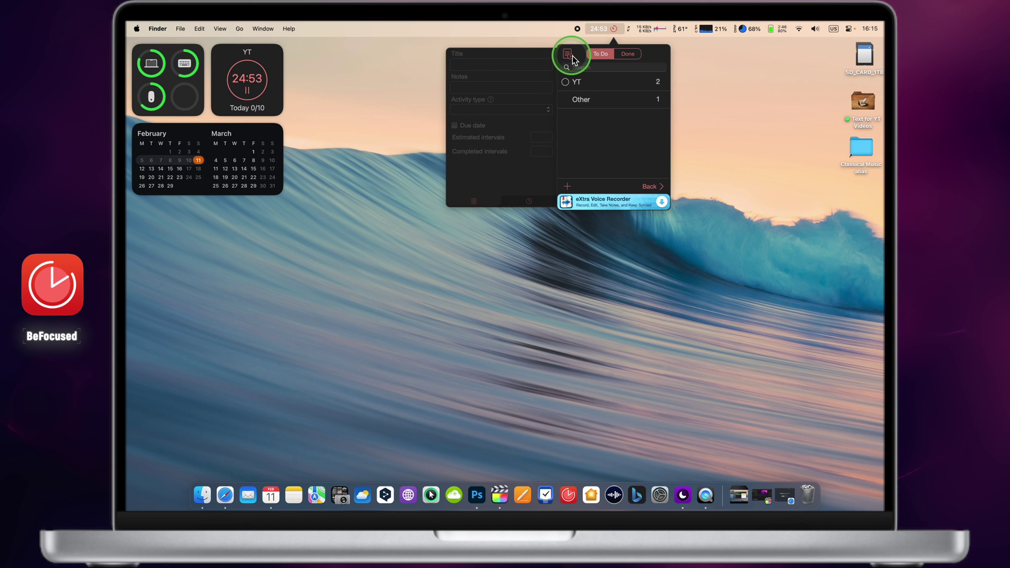
click(651, 188)
click(709, 187)
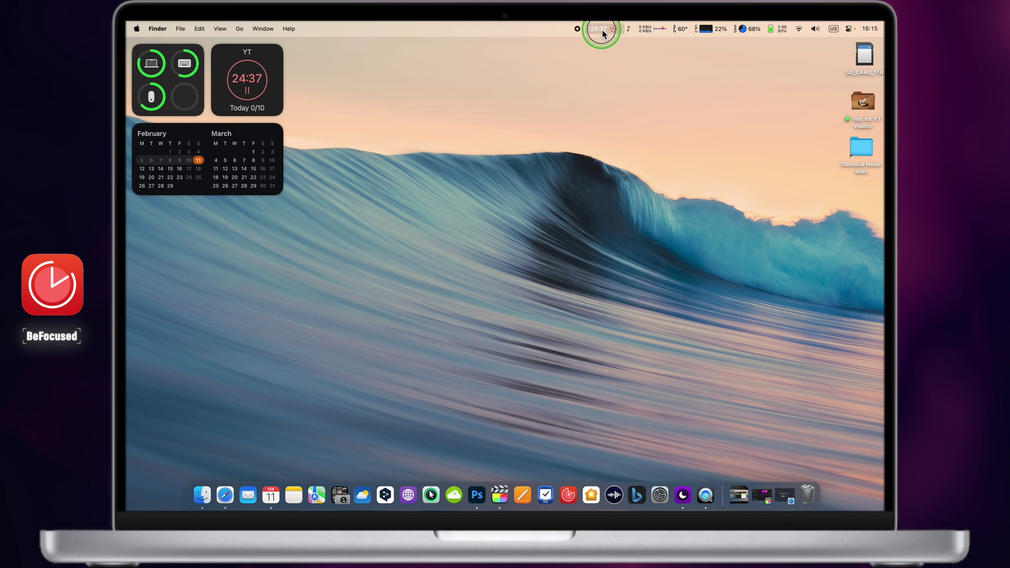
- Open the running YT timer, pause it, and resume it
click(602, 29)
click(616, 80)
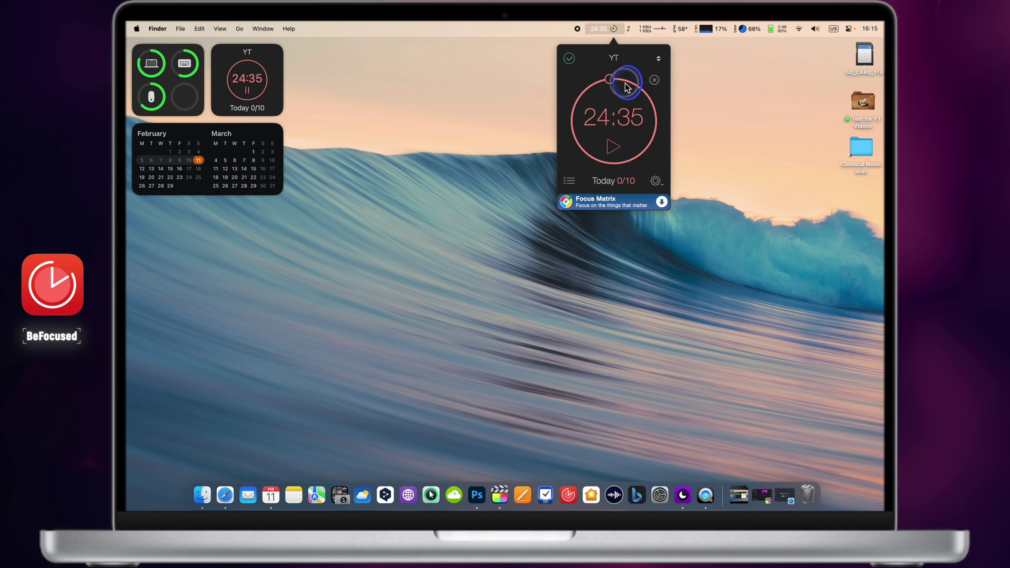
click(601, 122)
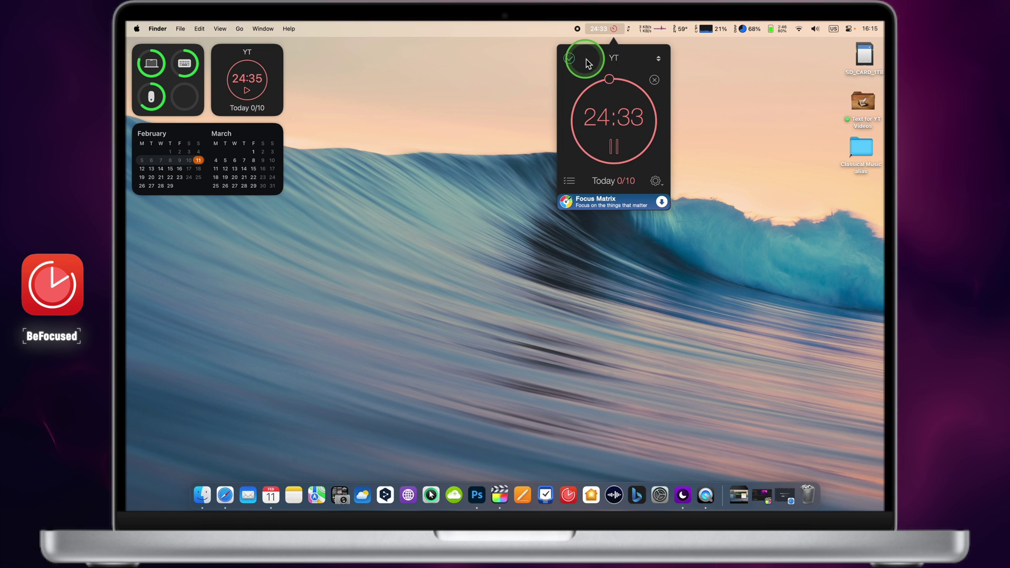
- Skip the interval twice so the timer resets to 25:00, then open the options menu
click(654, 81)
click(542, 199)
click(621, 126)
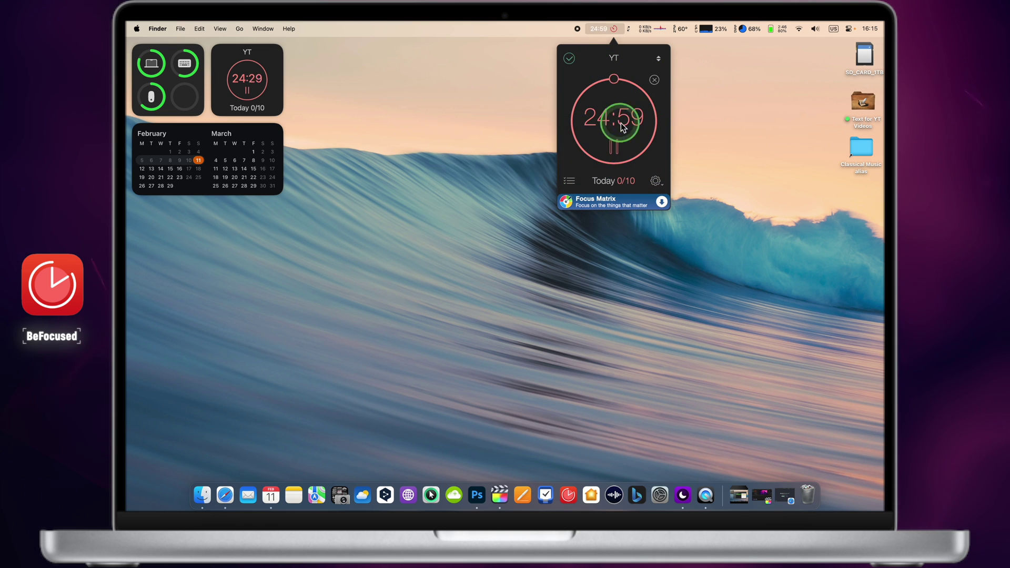
click(654, 80)
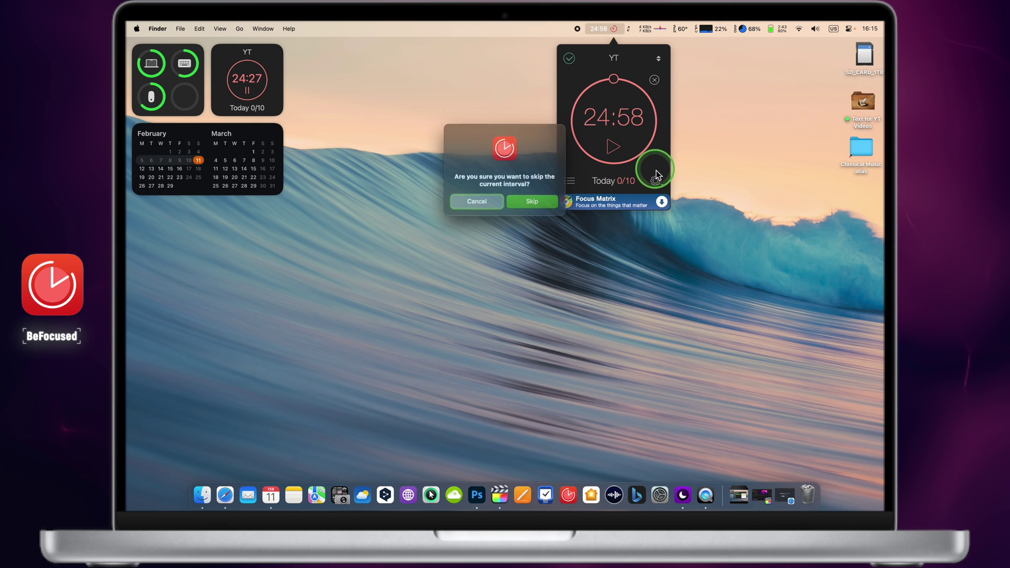
click(532, 200)
click(655, 181)
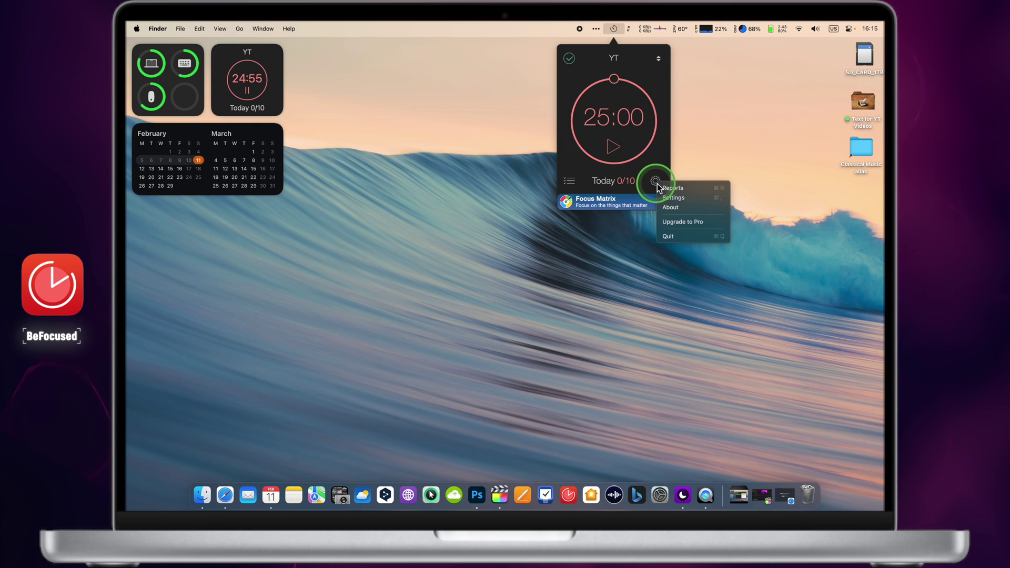
- Set the Work interval duration to 30 minutes in Settings' Intervals and start the 30-minute countdown
click(669, 198)
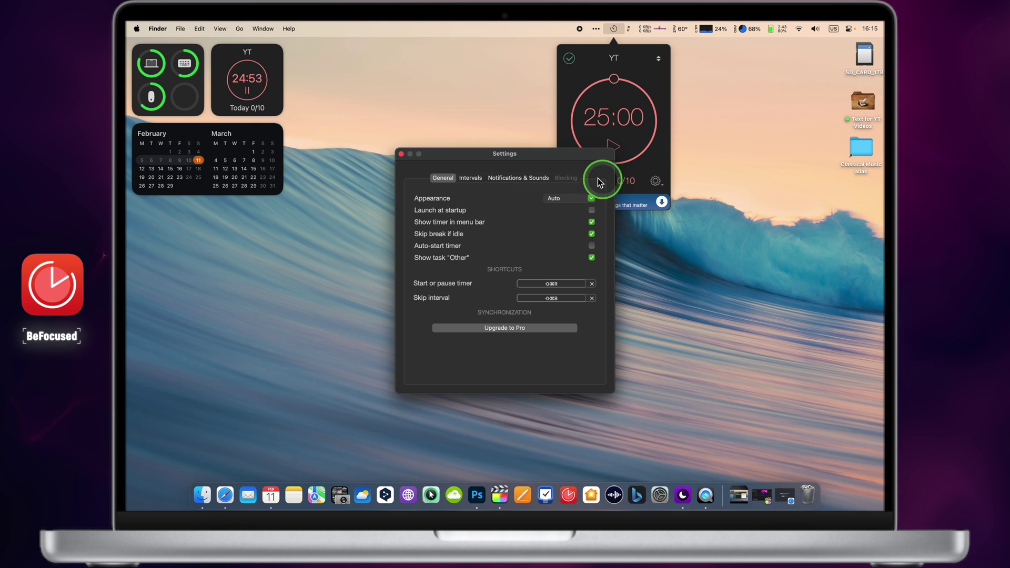
click(470, 177)
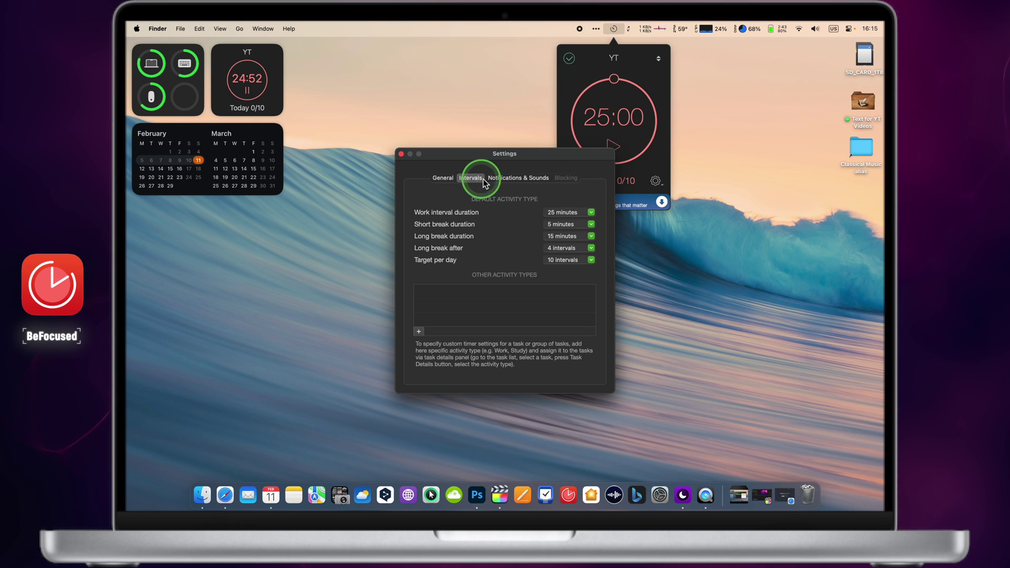
click(592, 212)
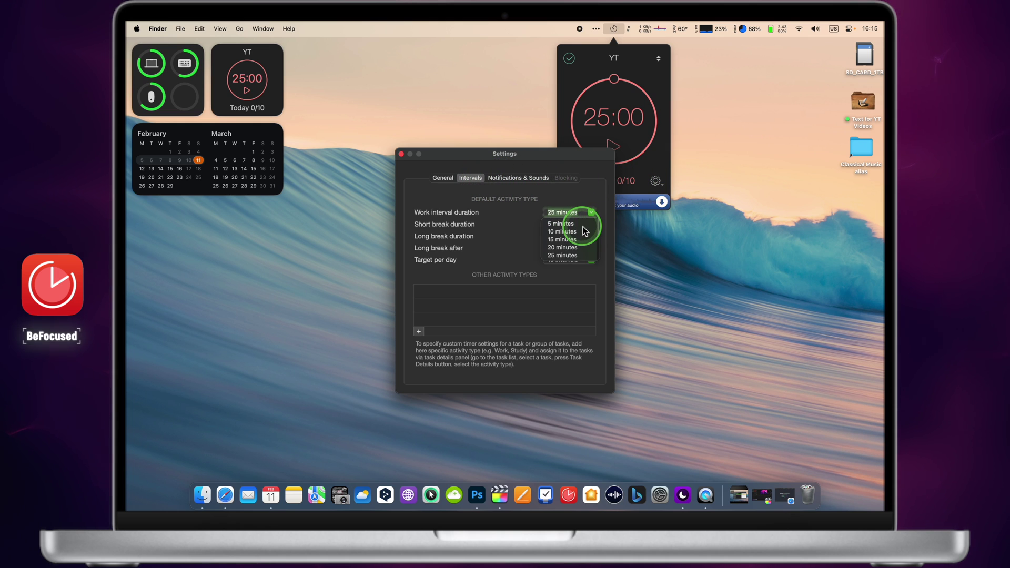
click(575, 223)
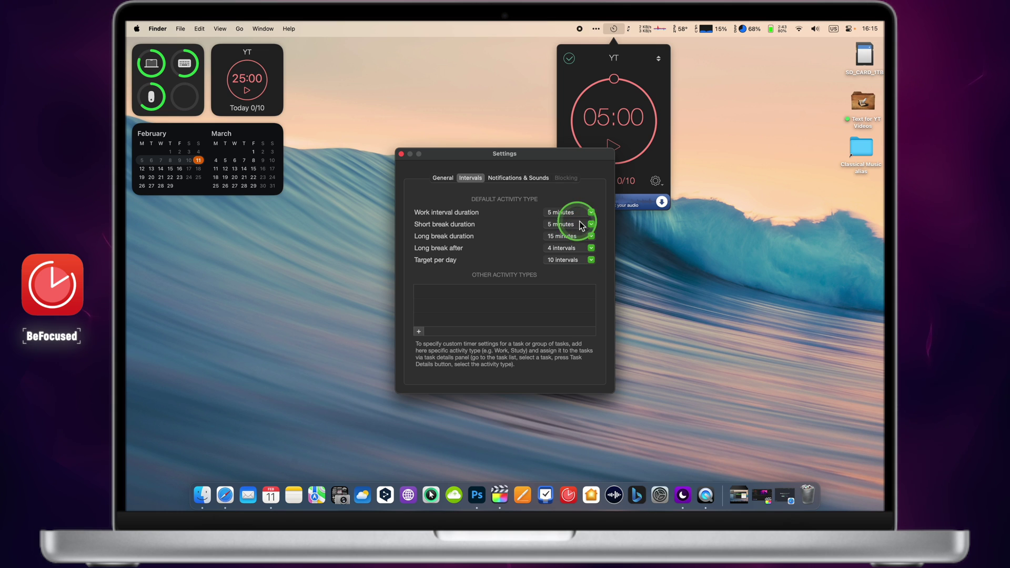
click(590, 213)
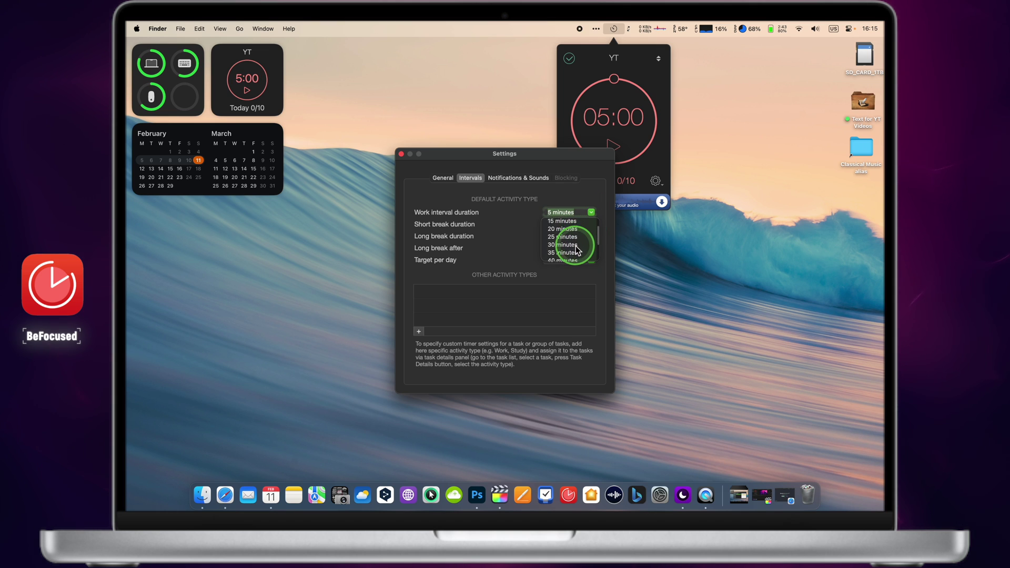
click(576, 245)
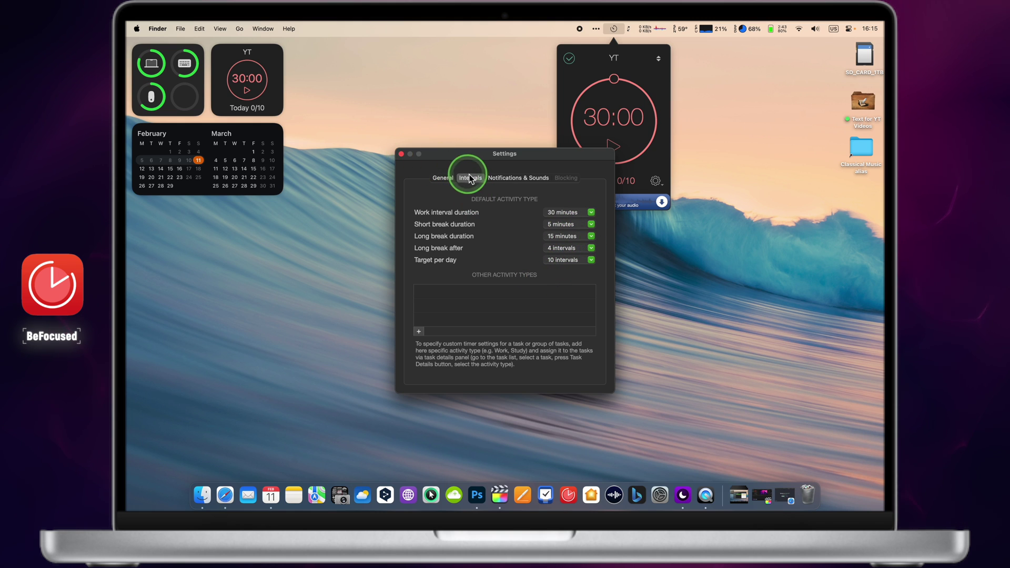
click(402, 154)
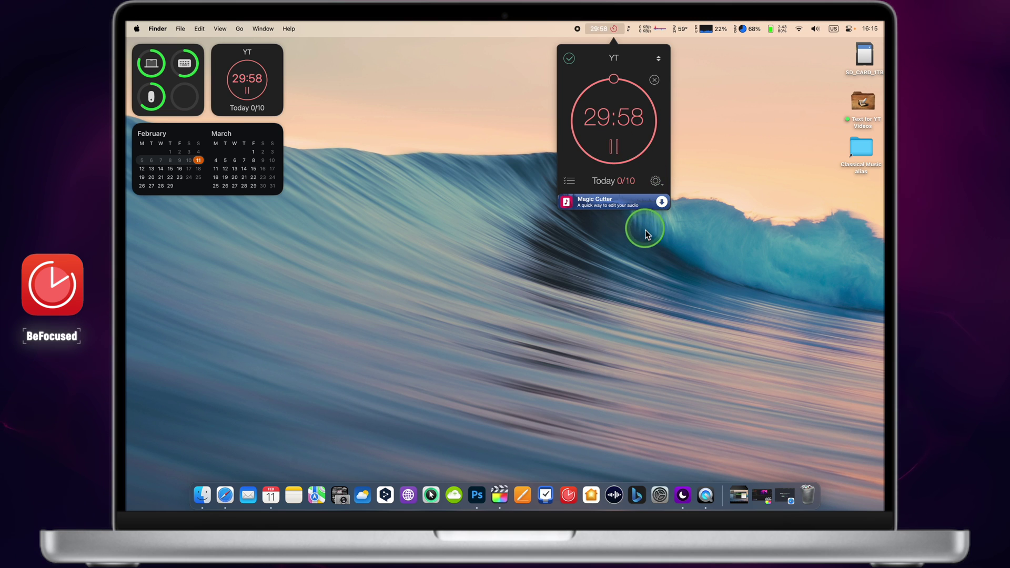
click(608, 279)
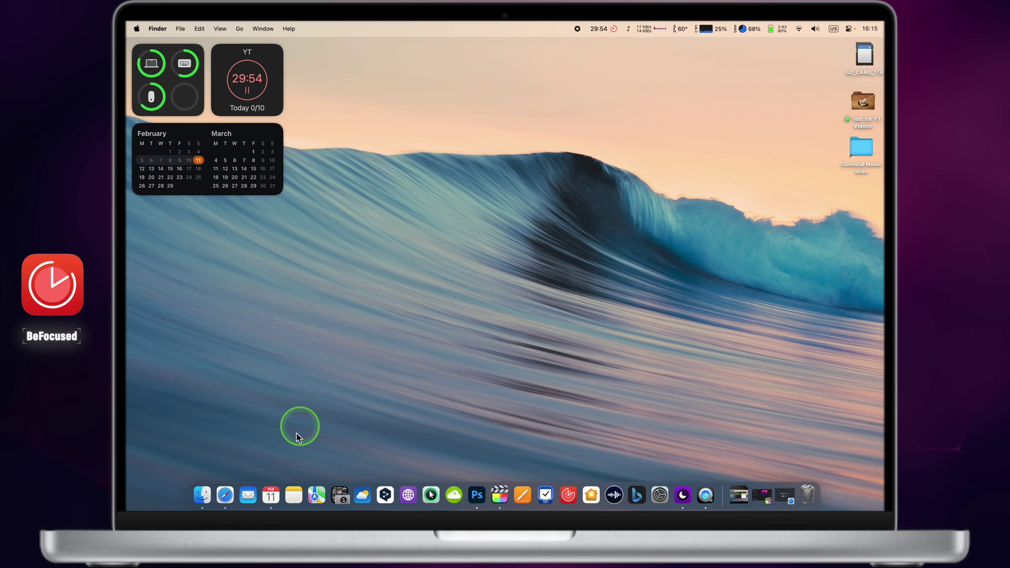
- View the Be Focused App Store page and its screenshots in Safari, then minimize the window
click(228, 505)
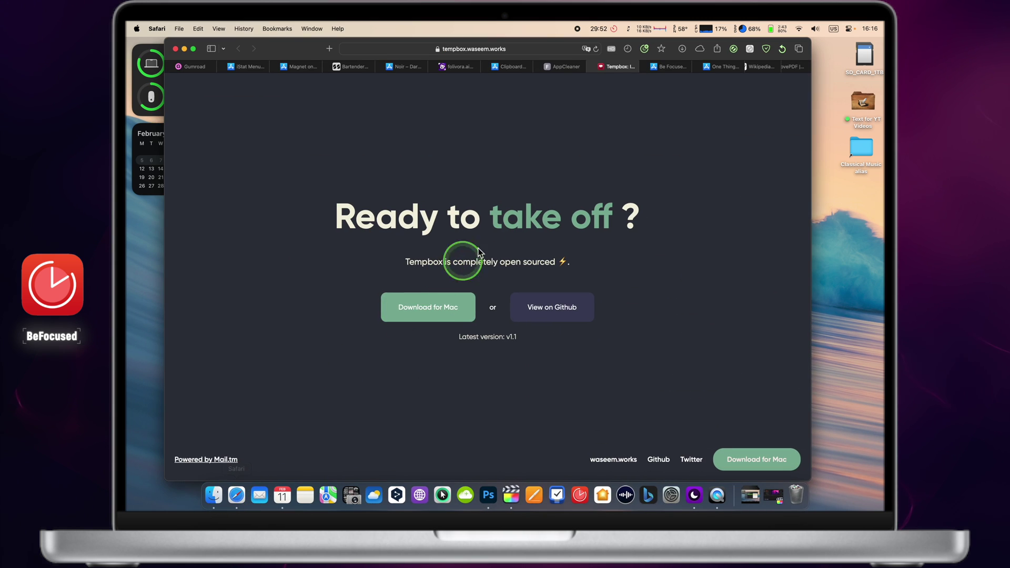
click(668, 66)
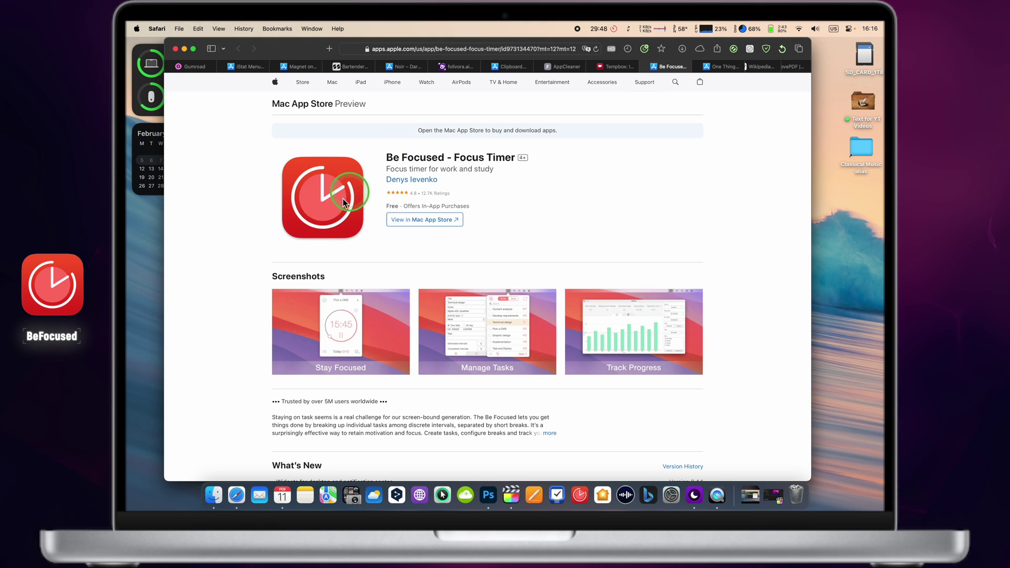
click(608, 33)
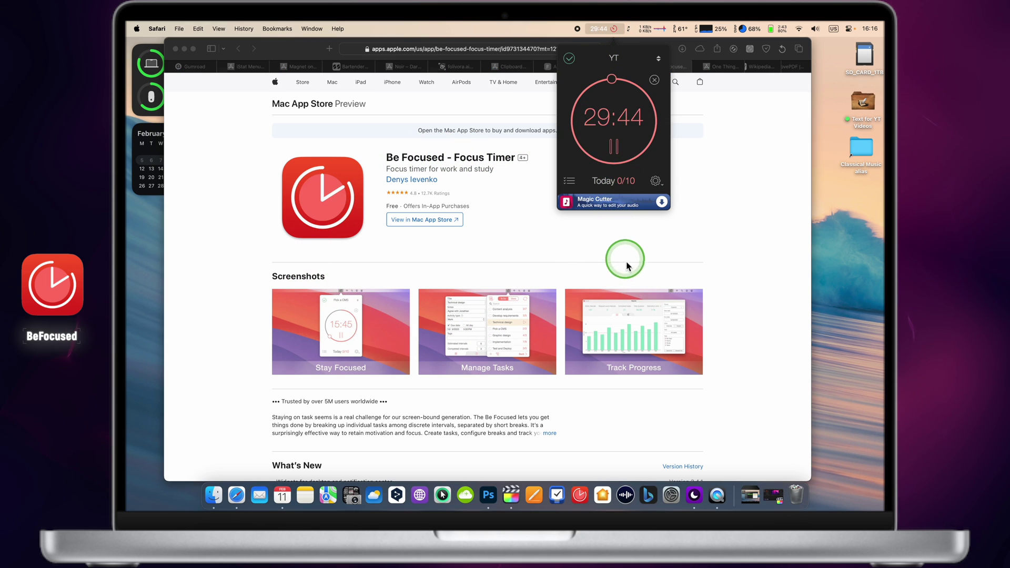
click(737, 237)
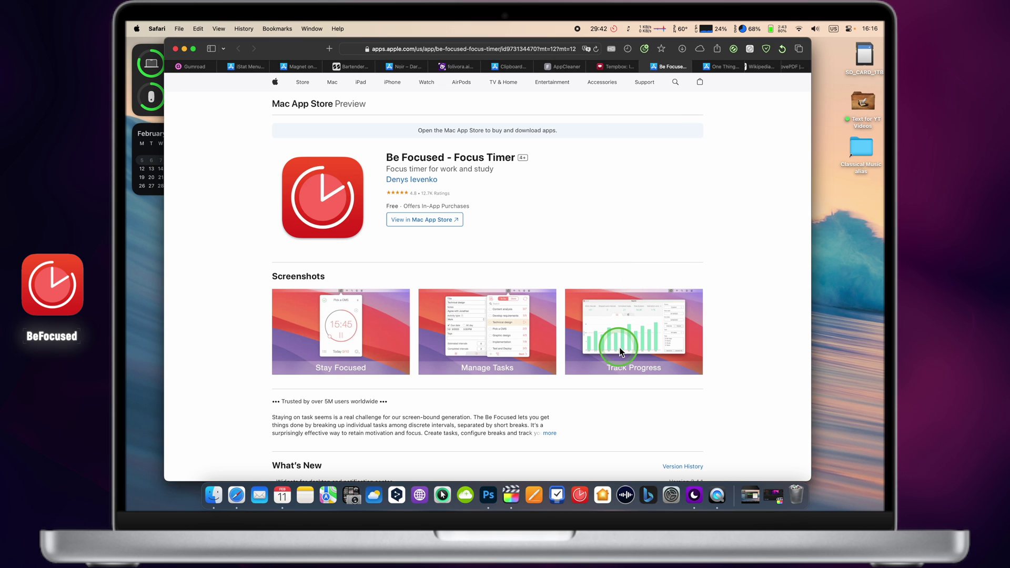
scroll(621, 351, right, 5)
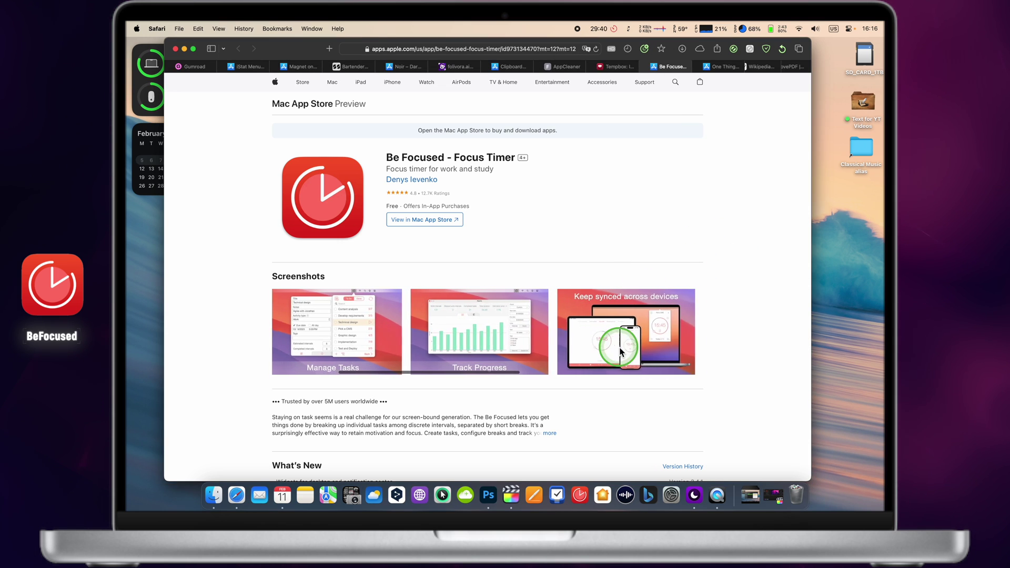
scroll(621, 351, right, 10)
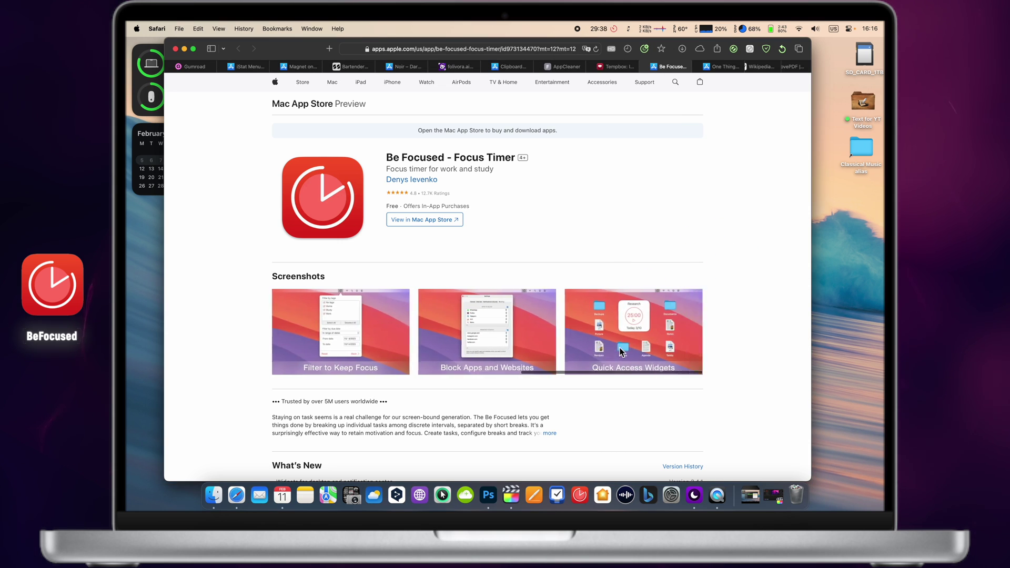
scroll(620, 351, left, 10)
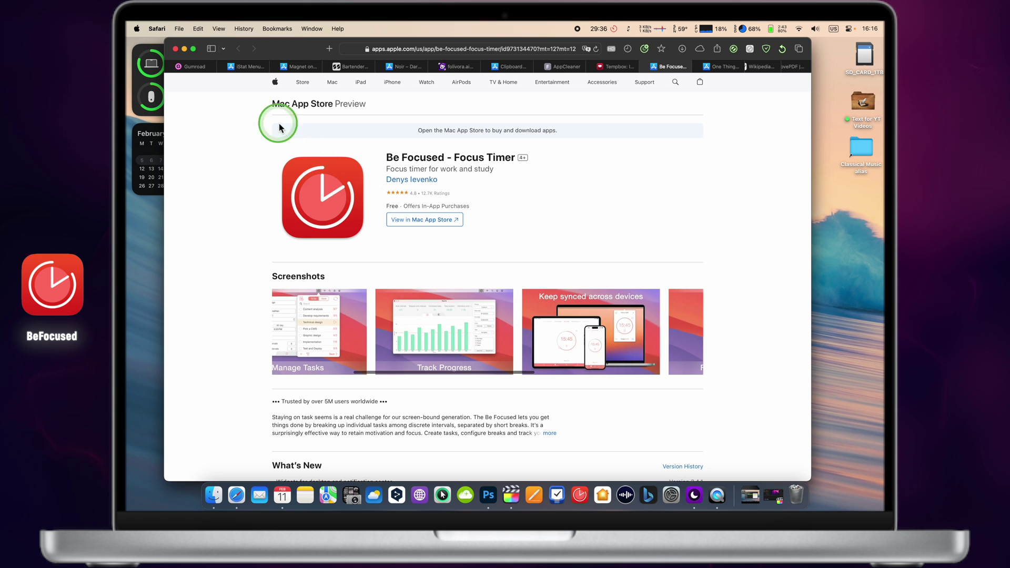
click(185, 49)
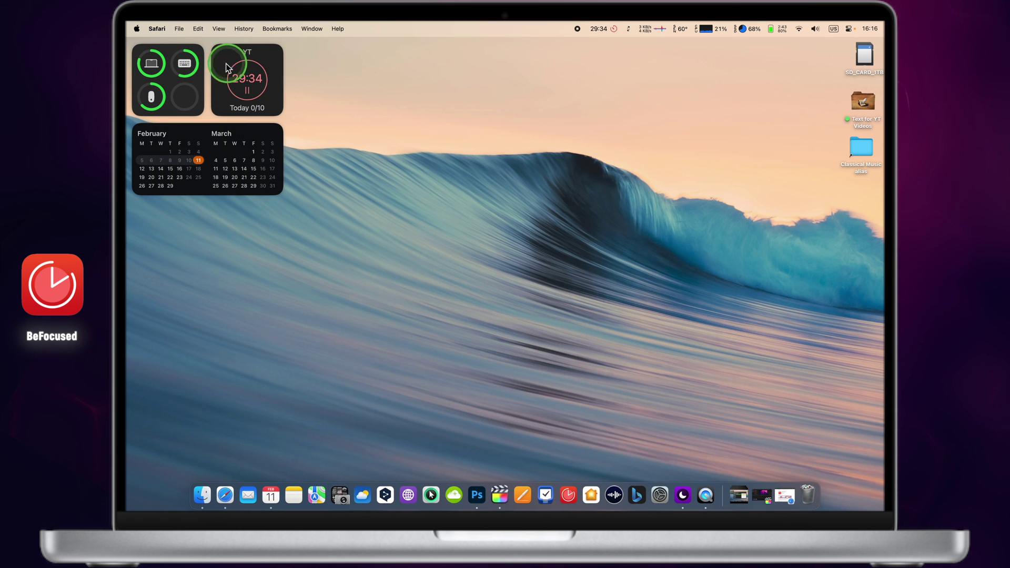
- Launch One Thing from Launchpad's Best Apps for Mac folder so 'Time is money!' shows in the menu bar
click(249, 115)
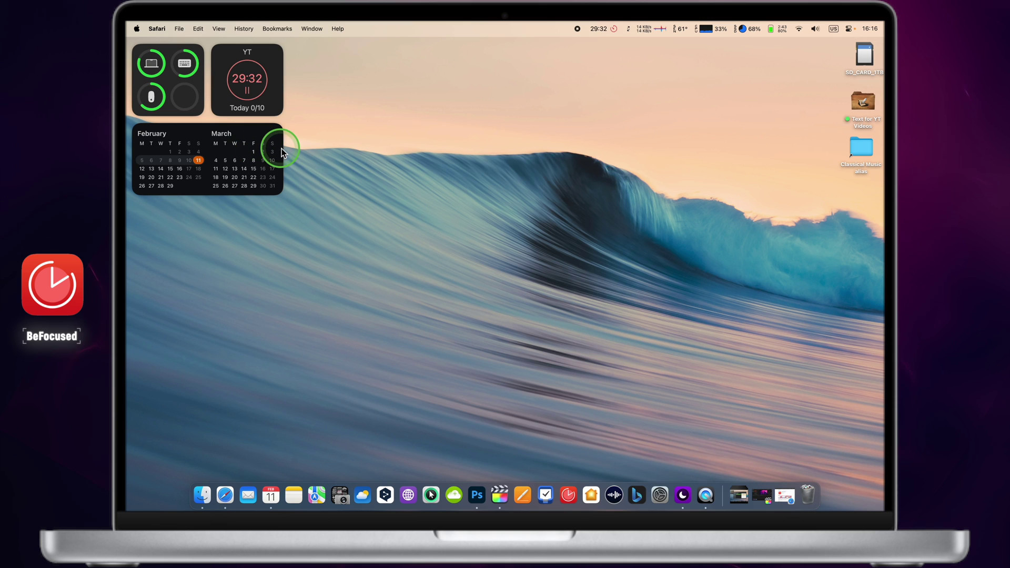
key(F4)
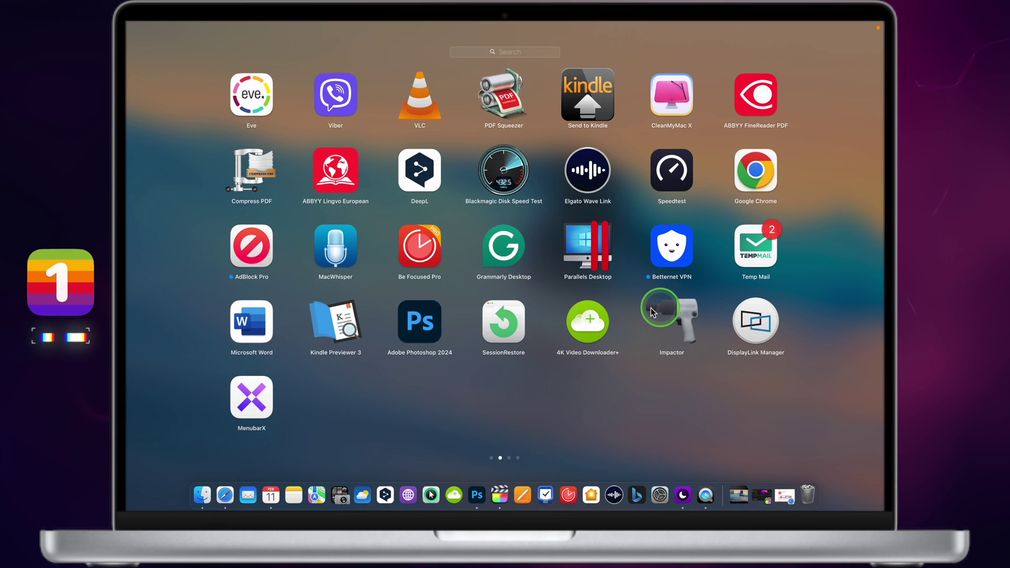
scroll(293, 152, left, 3)
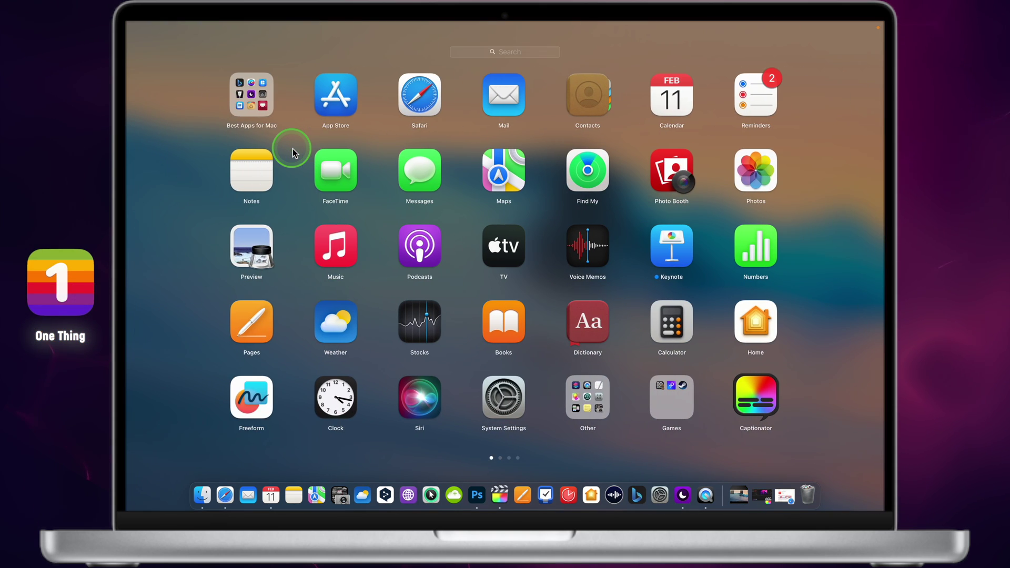
click(249, 90)
click(507, 288)
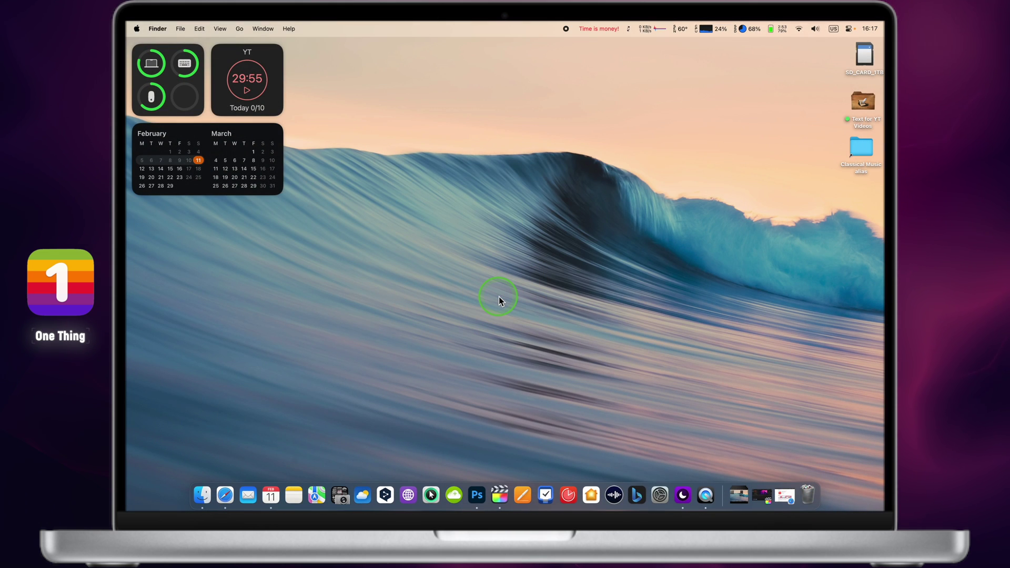
- Change One Thing's menu-bar text to 'Subscribe!' and bring up its options menu for Settings
click(593, 28)
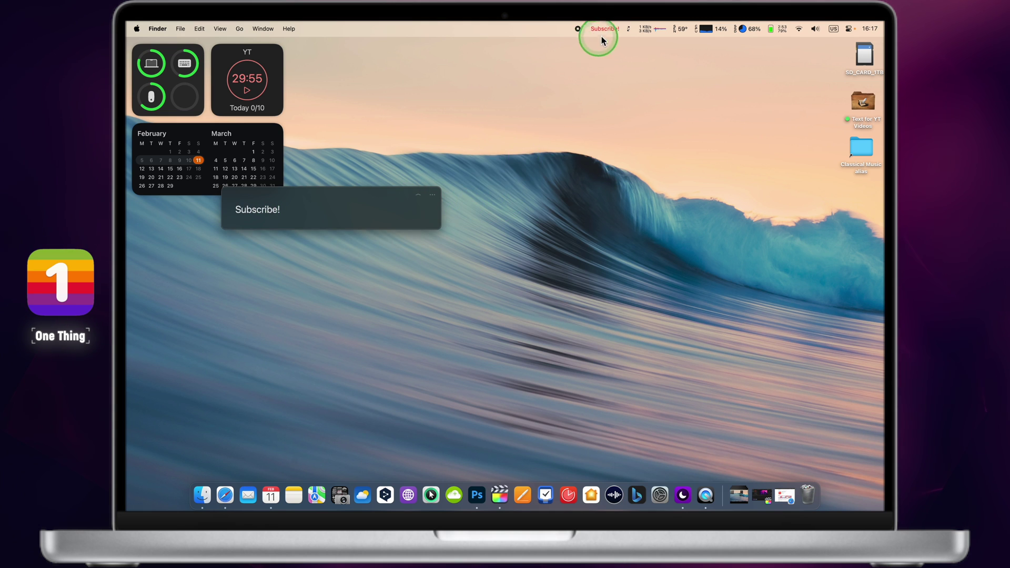
click(433, 195)
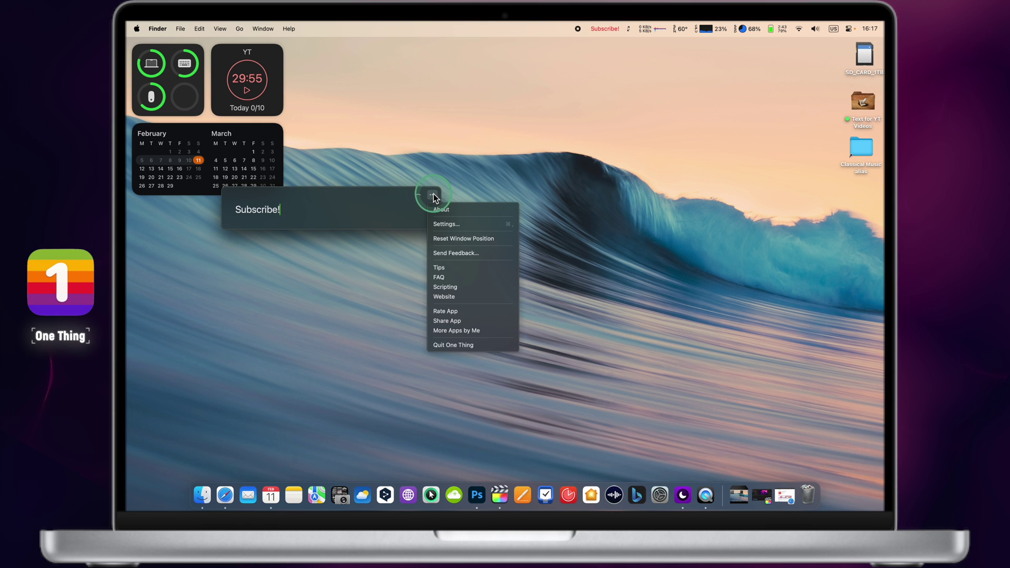
- In One Thing's Appearance settings, pick a new colour for the 'WTF' menu-bar text and turn on Bold
click(449, 224)
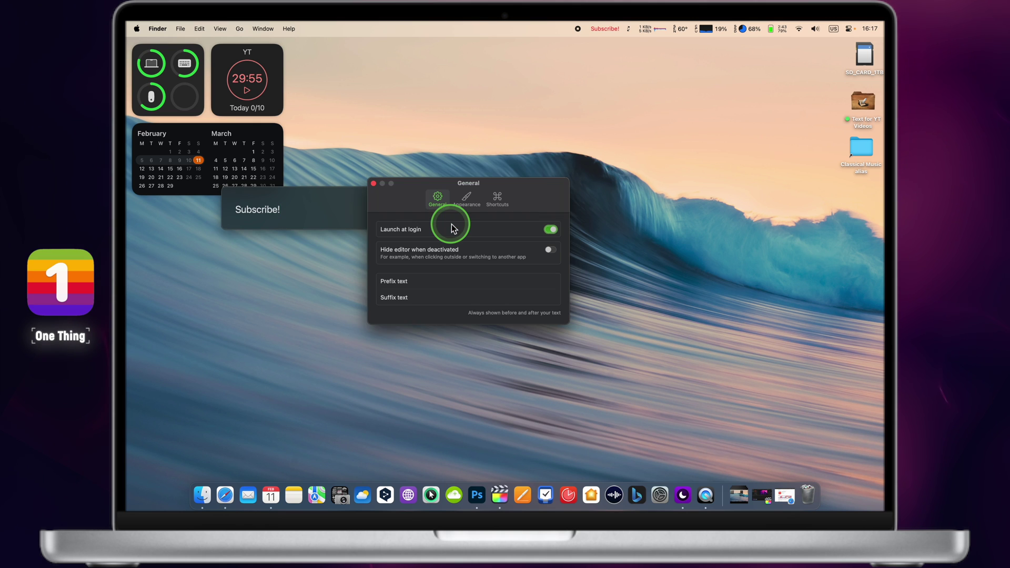
click(466, 199)
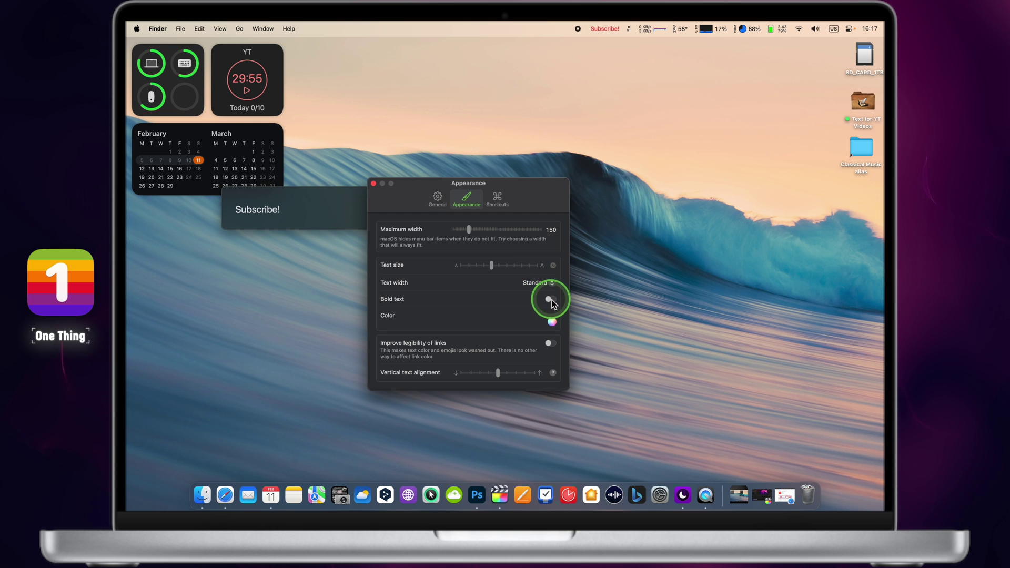
click(552, 321)
click(533, 257)
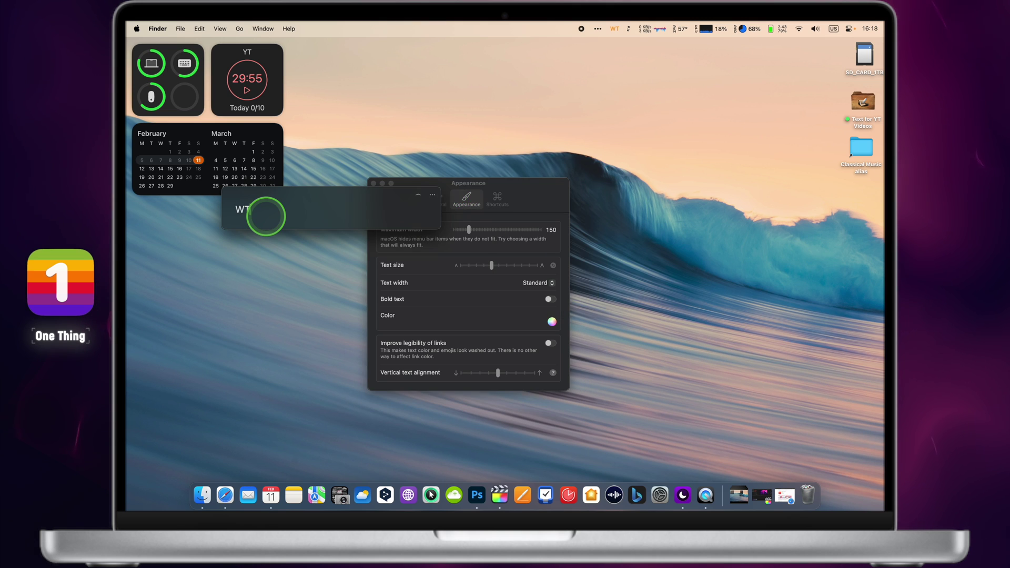
click(551, 299)
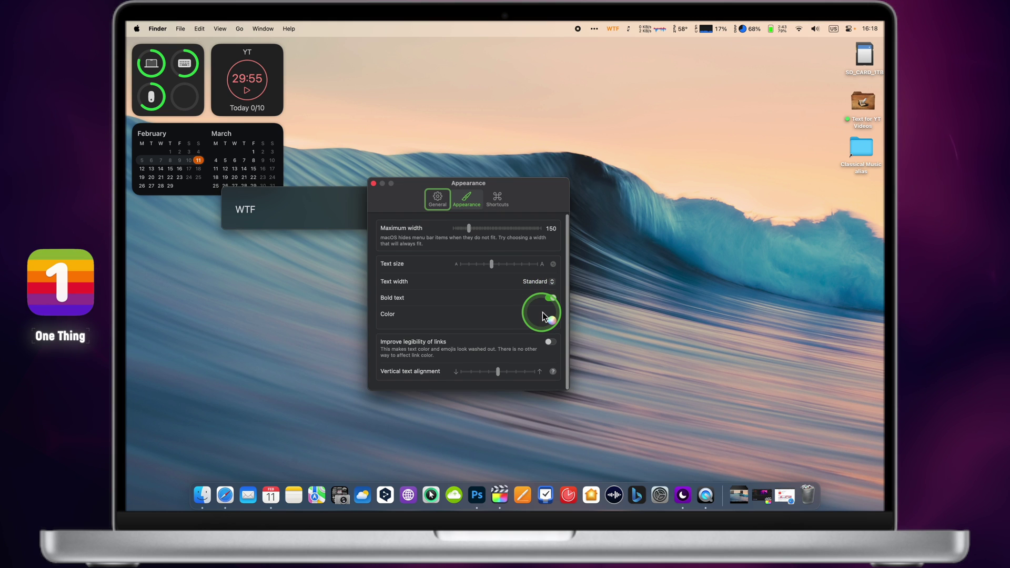
click(552, 323)
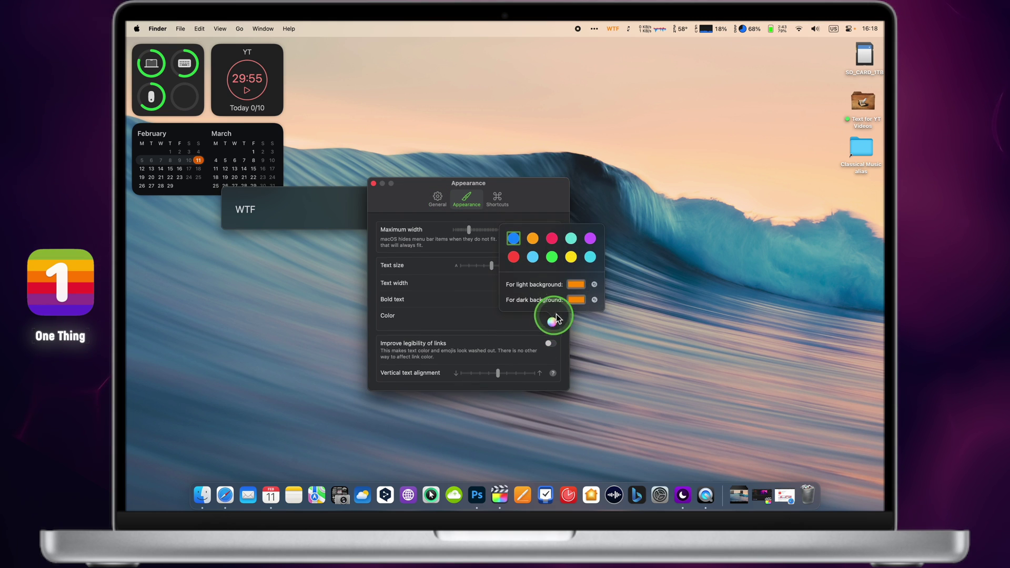